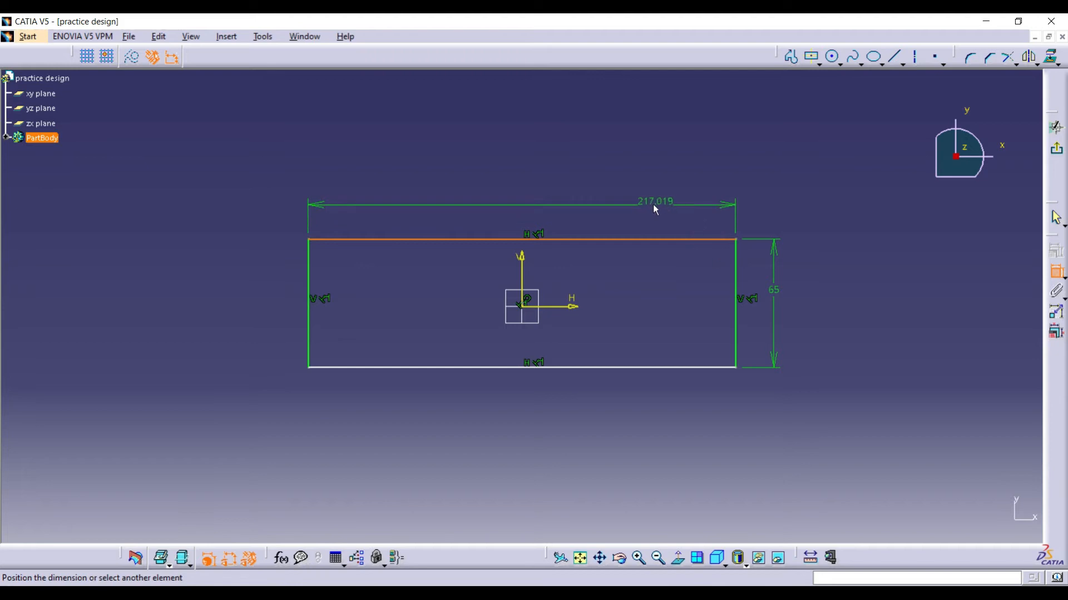
Set the rectangle's horizontal length to 100 mm and exit the sketch.
double_click(654, 209)
text(1)
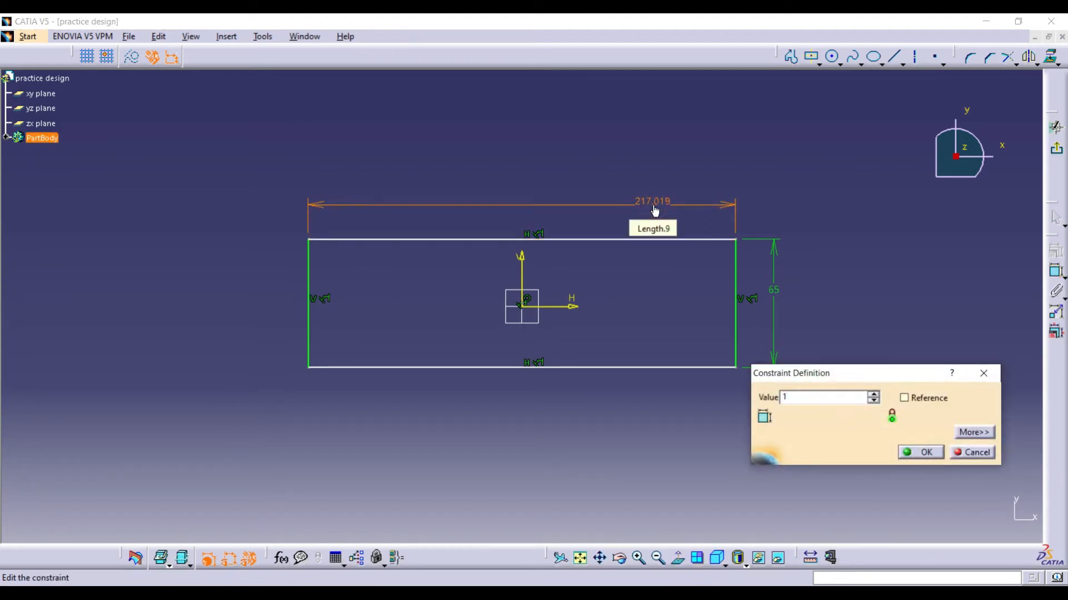
text(00)
click(933, 454)
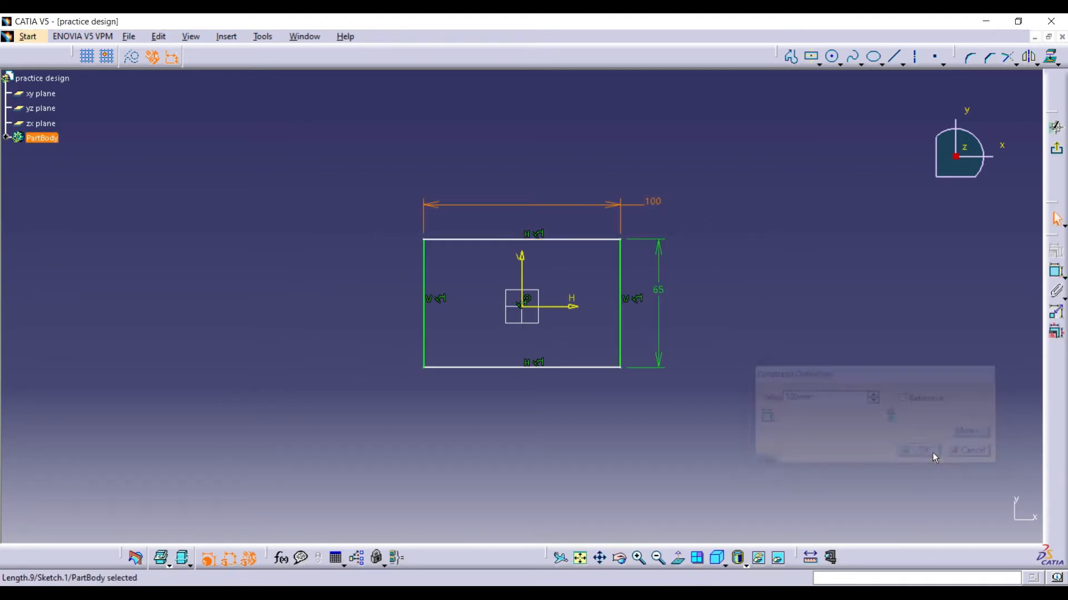
click(1053, 149)
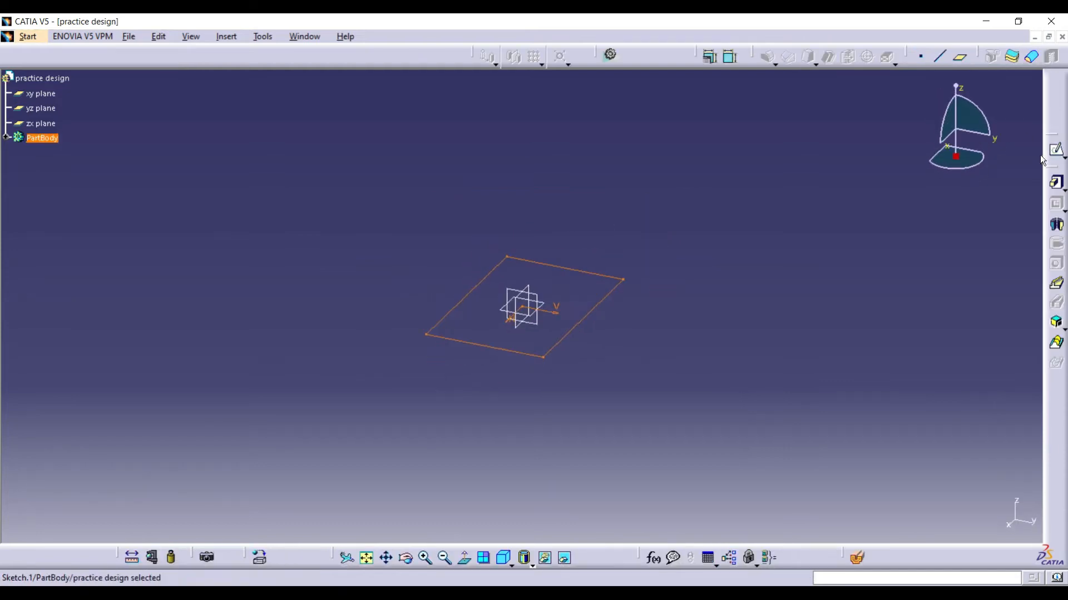
Pad the rectangle sketch to a length of 15 mm.
click(1055, 183)
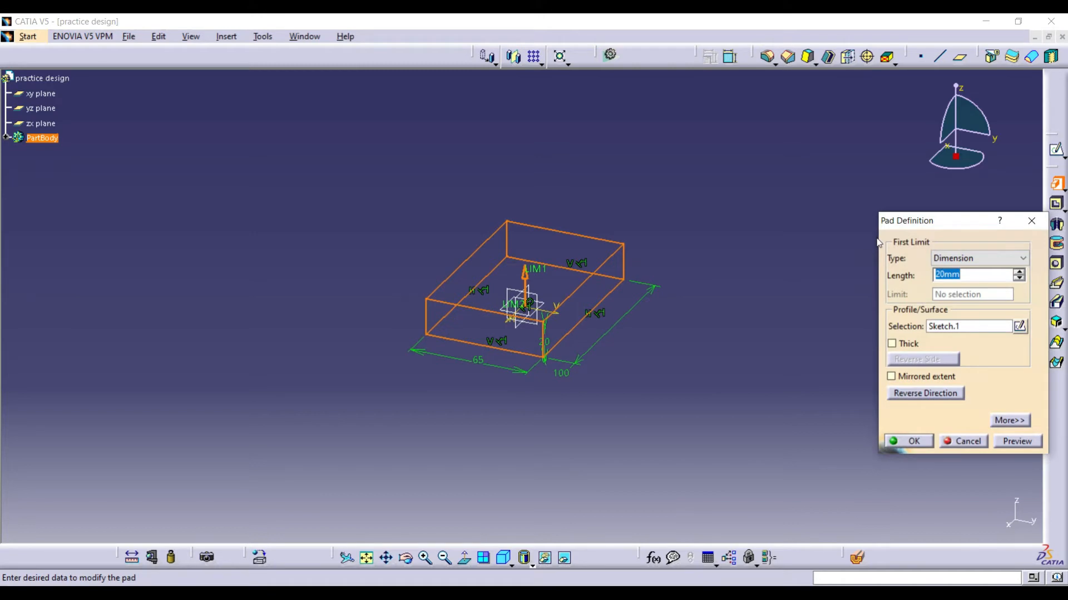
text(15)
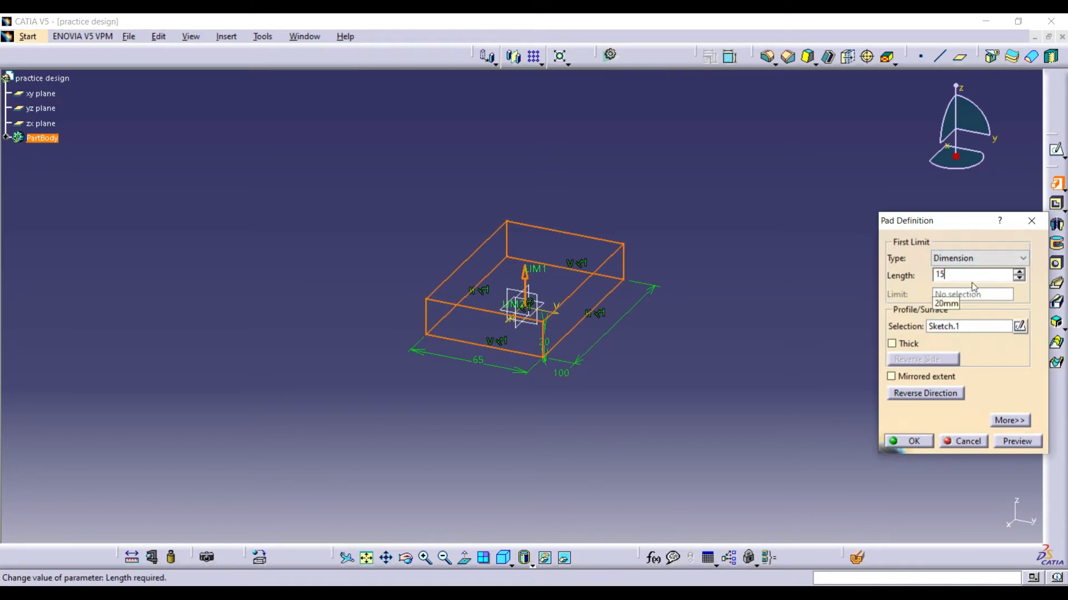
click(1007, 442)
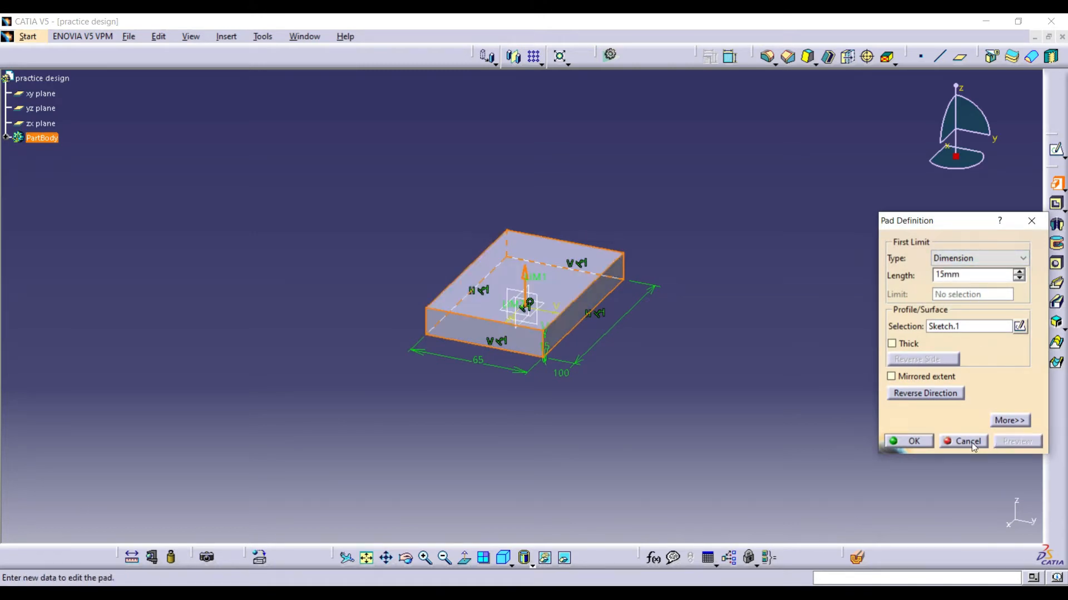
click(911, 442)
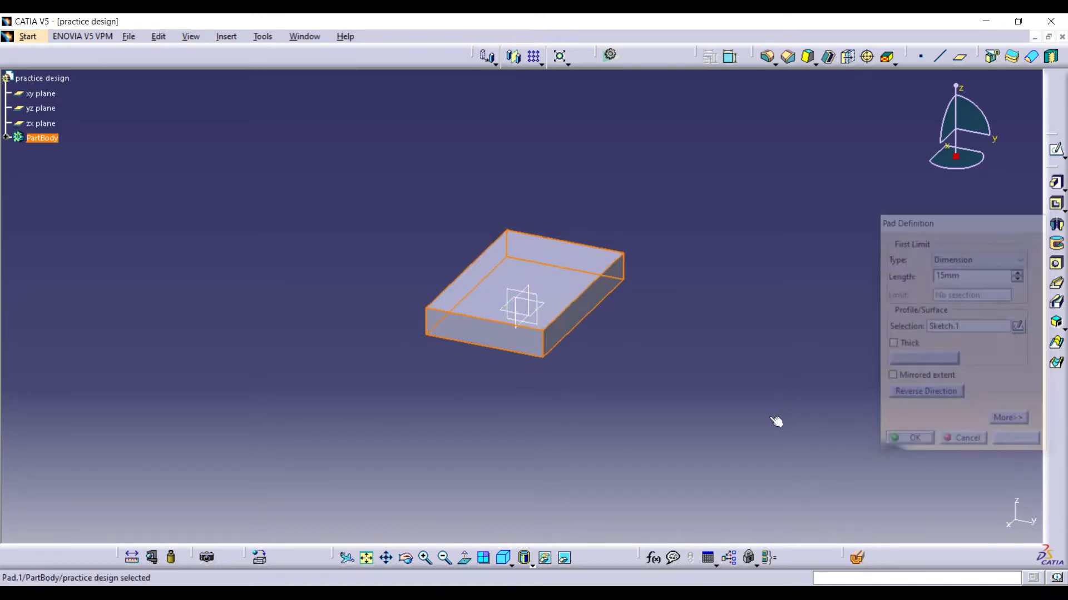
Create a reference plane offset 38 mm from the xy plane.
click(536, 317)
click(960, 60)
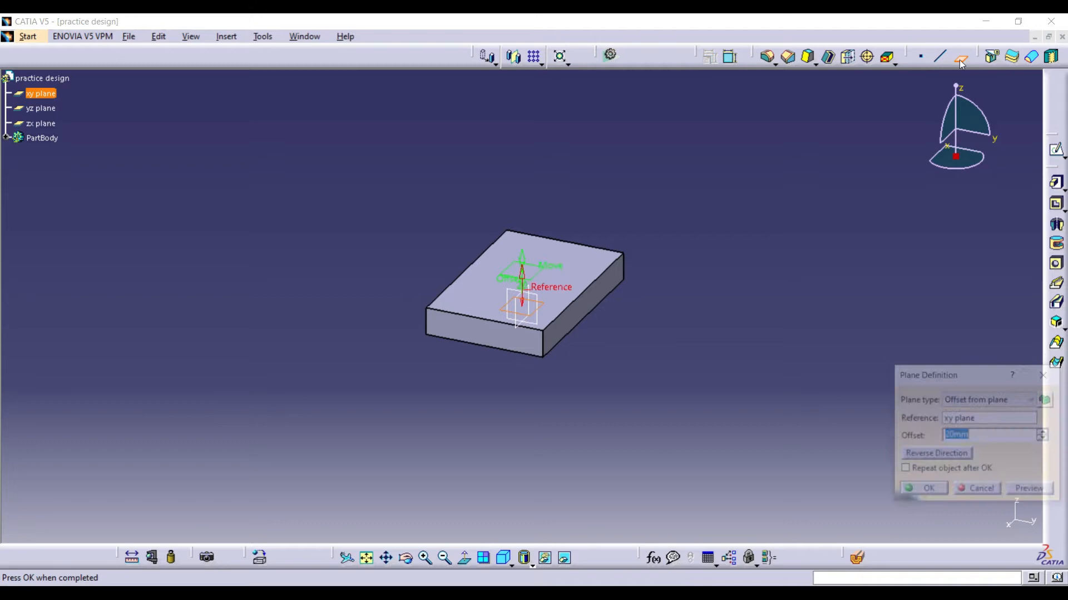
text(38)
click(927, 491)
Start a sketch on the offset plane and draw a circle about 46 mm in diameter, centred on the vertical axis outside the plate's long edge.
click(511, 244)
click(1057, 151)
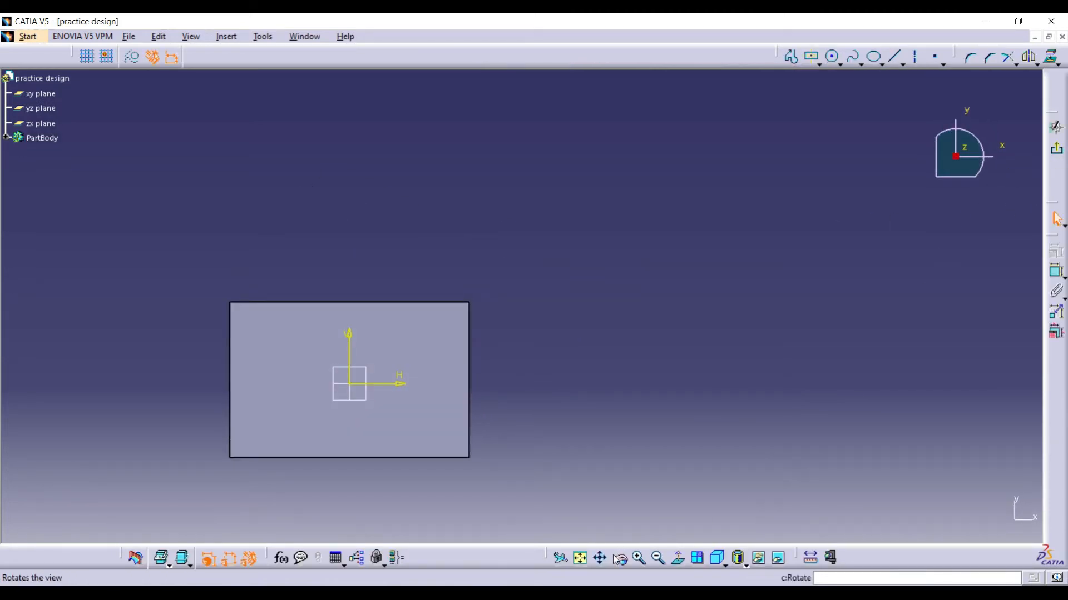
mouse_move(398, 478)
middle_down()
mouse_move(438, 406)
mouse_move(577, 359)
middle_up()
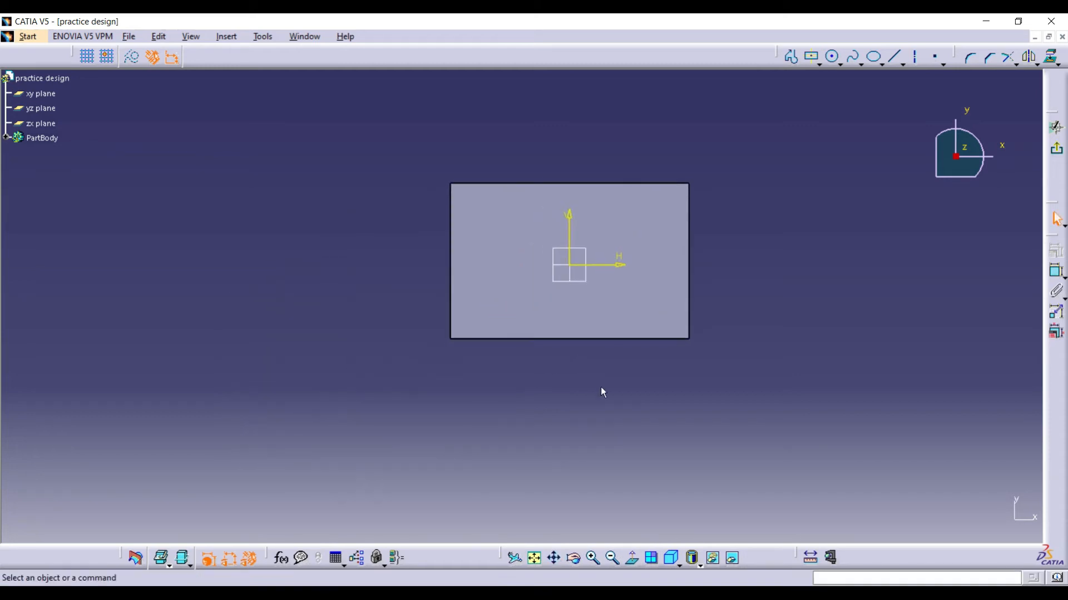
click(833, 57)
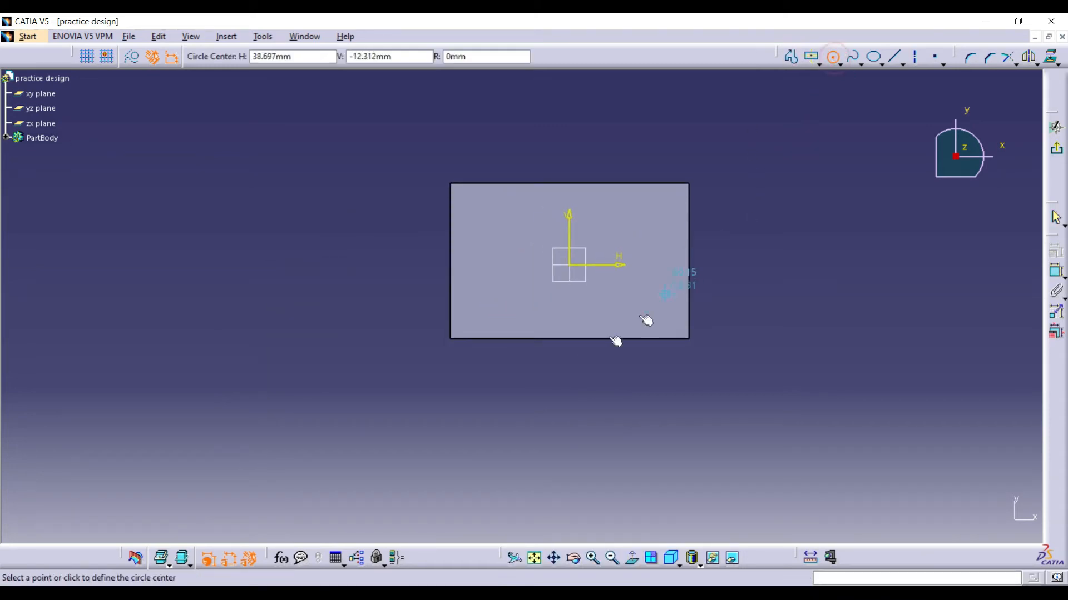
click(570, 393)
click(586, 448)
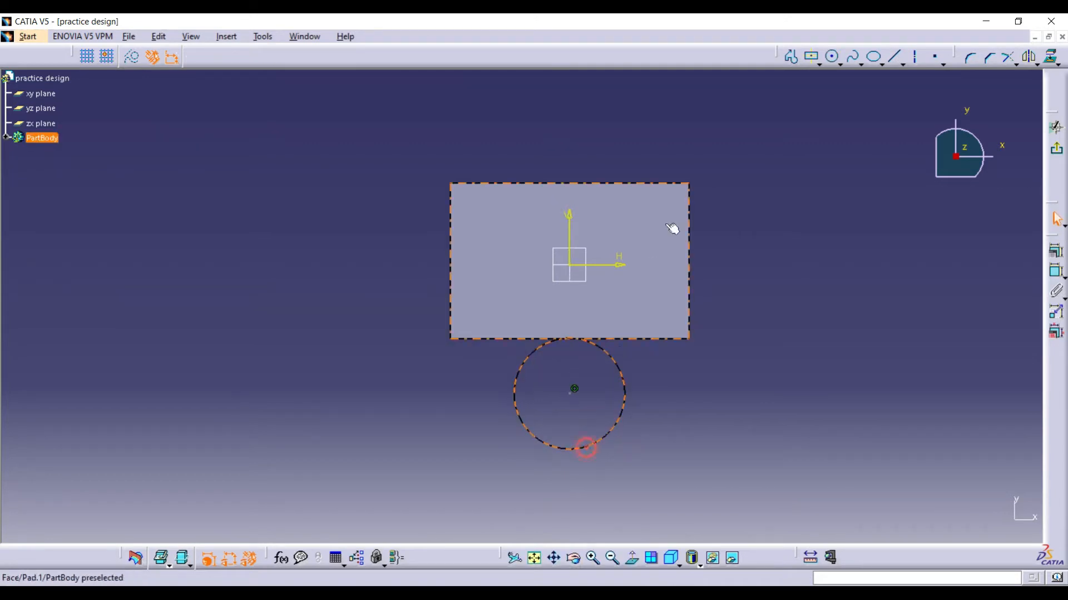
Draw a smaller concentric circle about 27 mm in diameter inside the first circle.
click(833, 60)
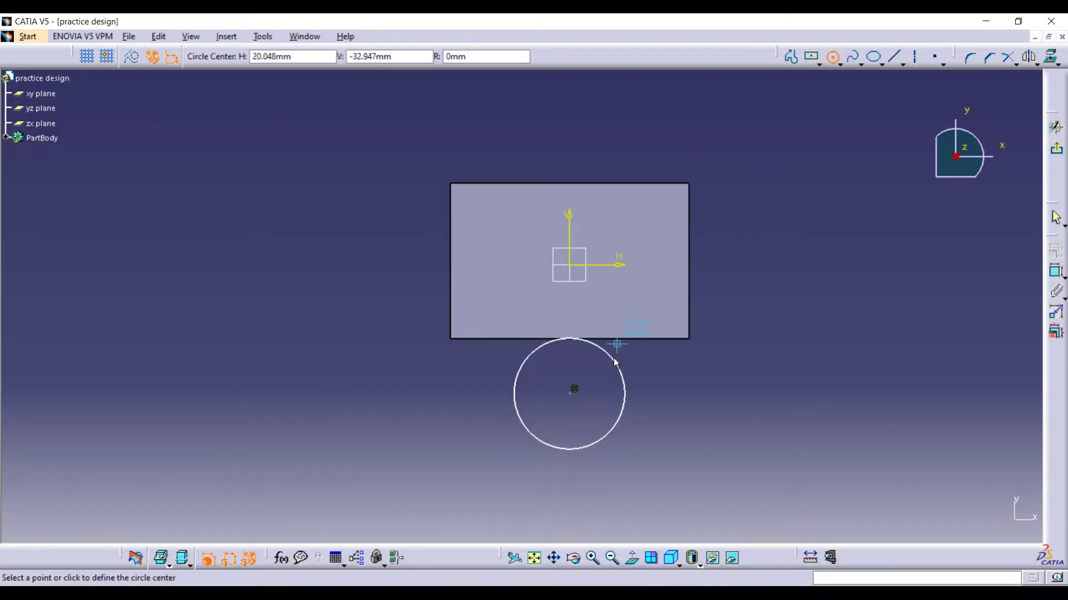
click(570, 394)
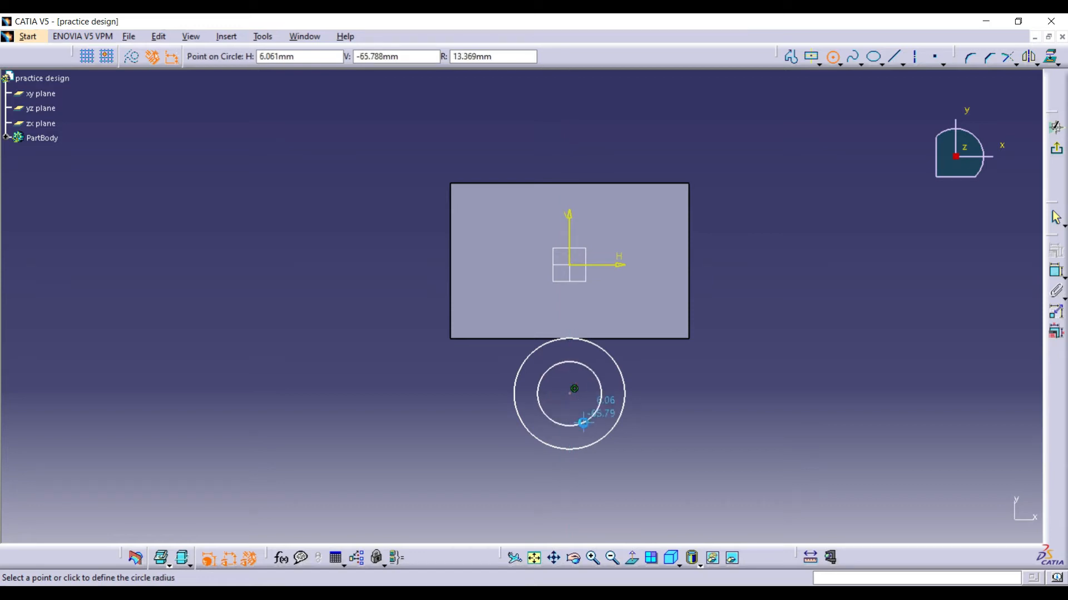
click(586, 421)
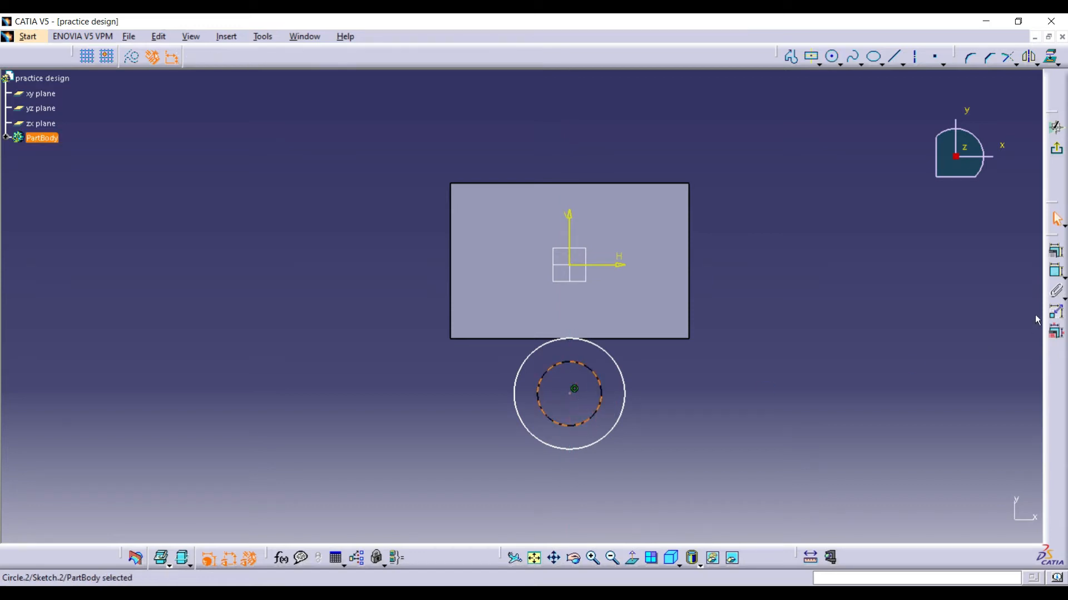
Dimension the inner circle and set its diameter to 30 mm.
click(1056, 272)
click(677, 395)
double_click(683, 394)
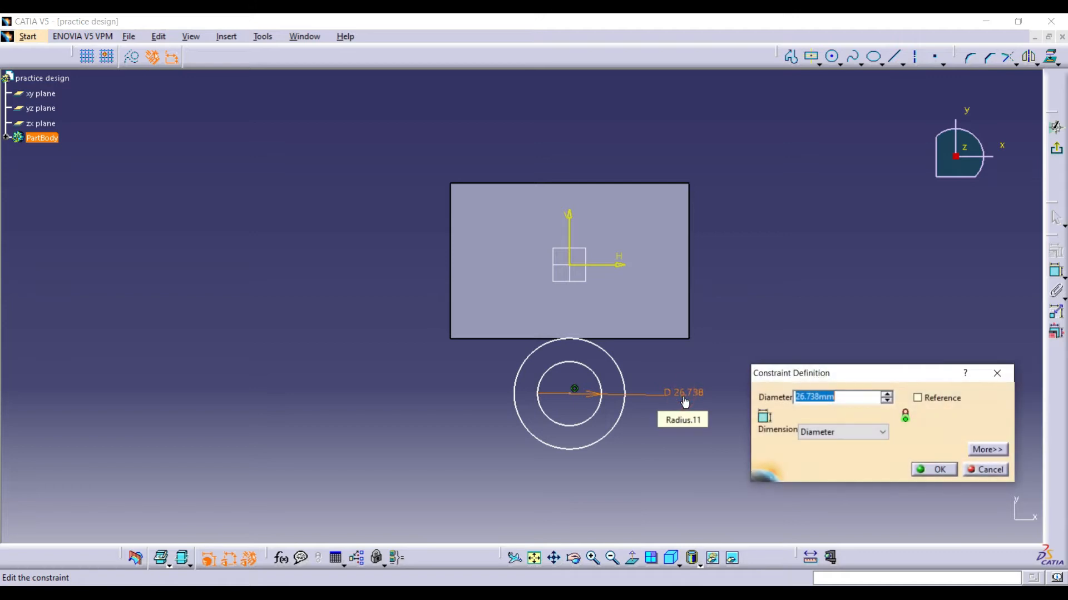
text(30)
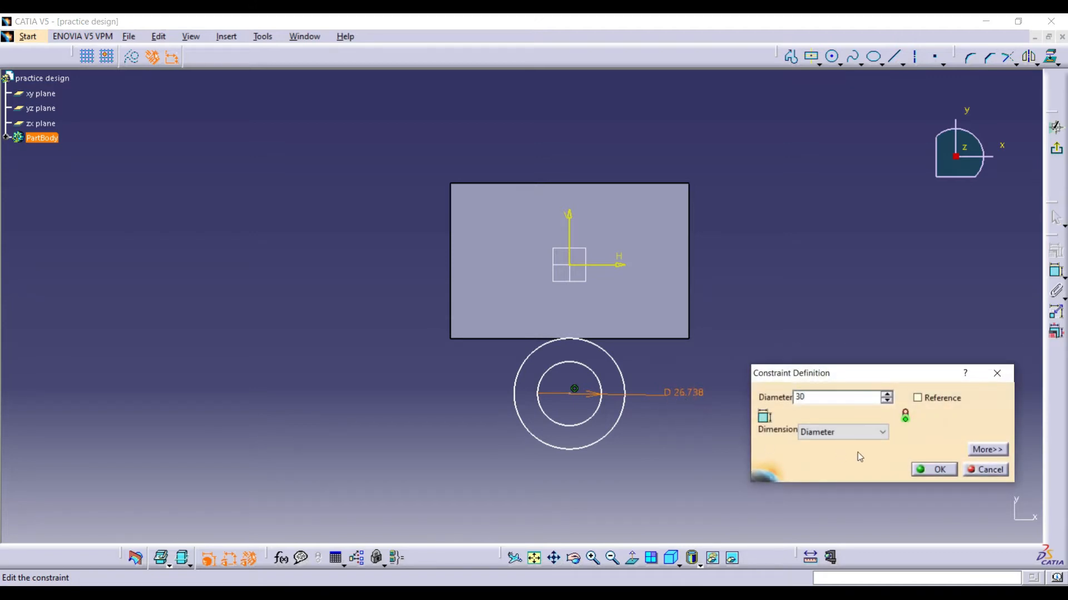
click(934, 470)
Dimension the outer circle and set its diameter to 40 mm.
click(1056, 271)
click(599, 349)
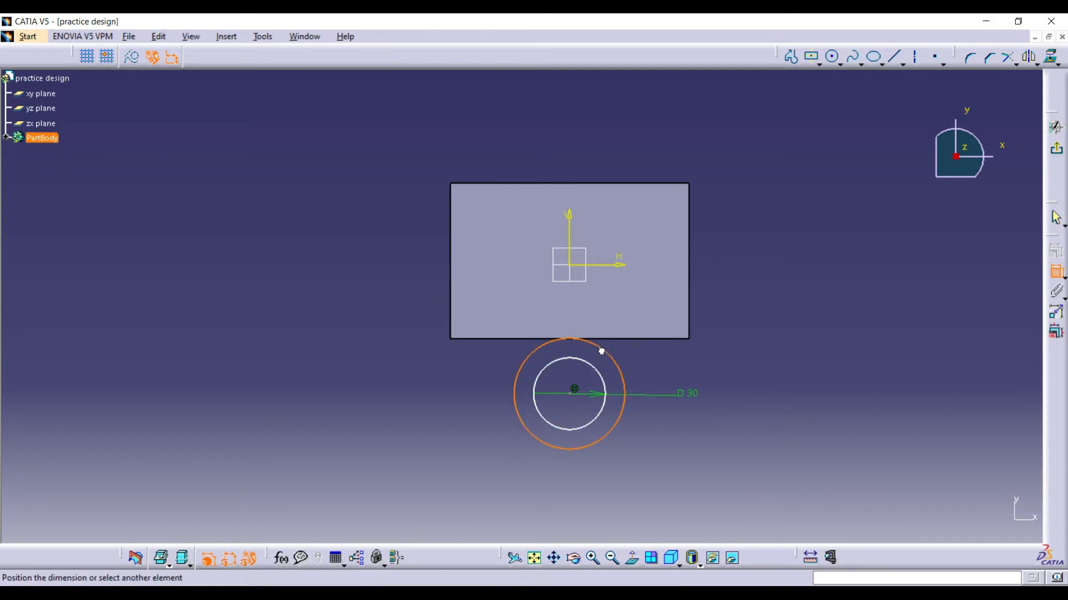
click(705, 366)
click(706, 371)
double_click(706, 374)
text(40)
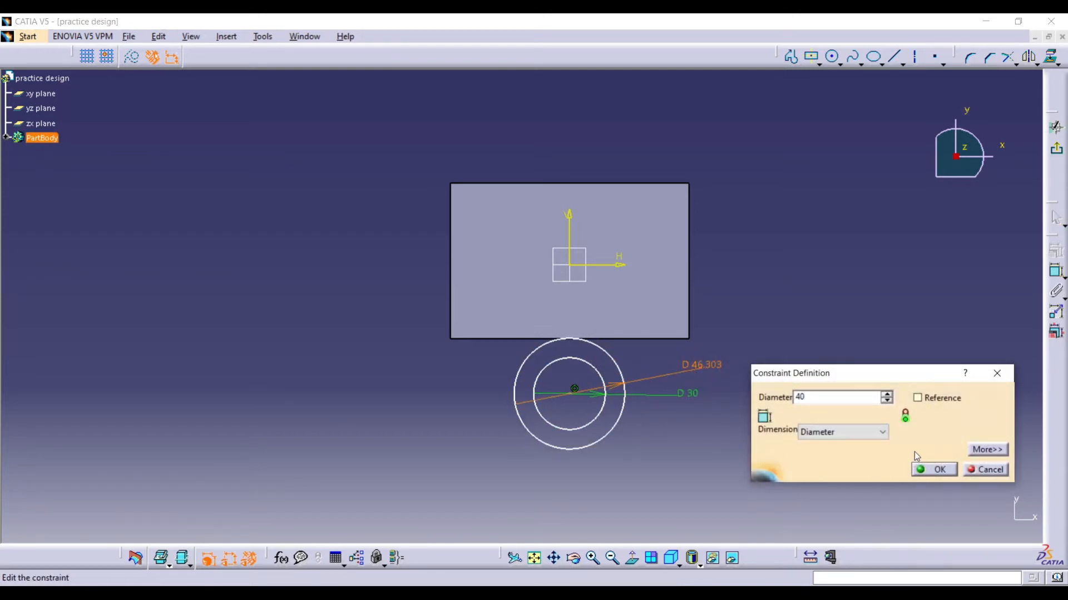
click(939, 470)
Constrain the circles' centre to lie 35 mm from the plate's nearest long edge and exit the sketch.
click(1047, 267)
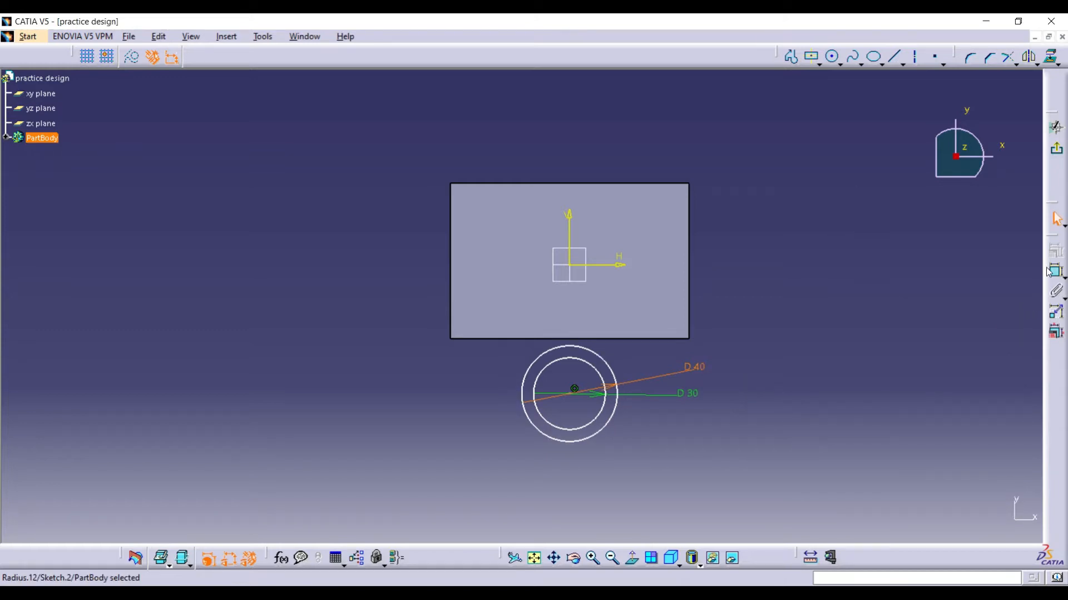
click(1053, 272)
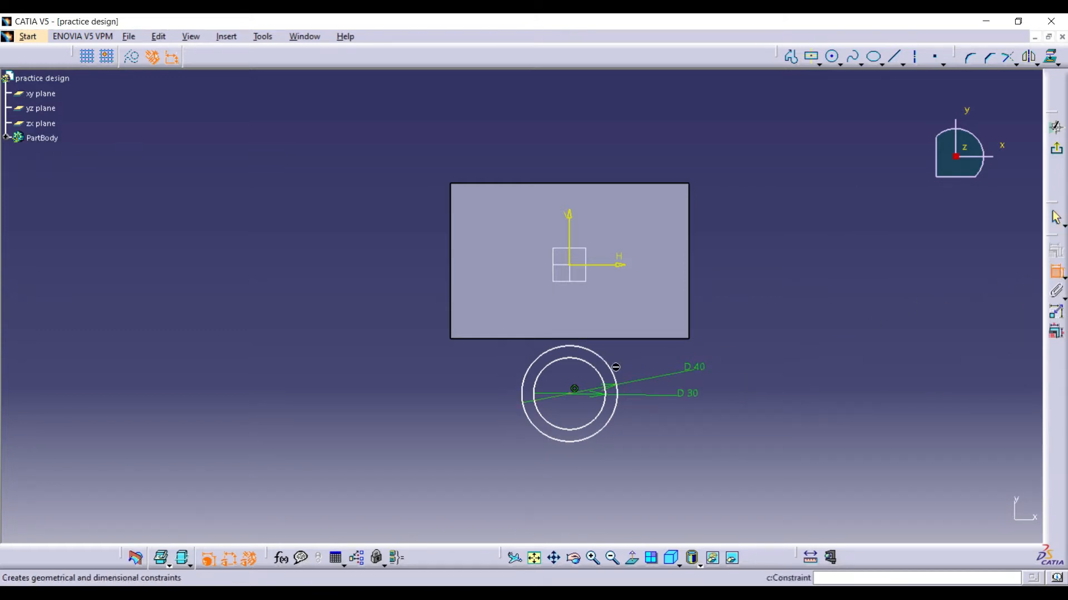
click(569, 396)
click(648, 339)
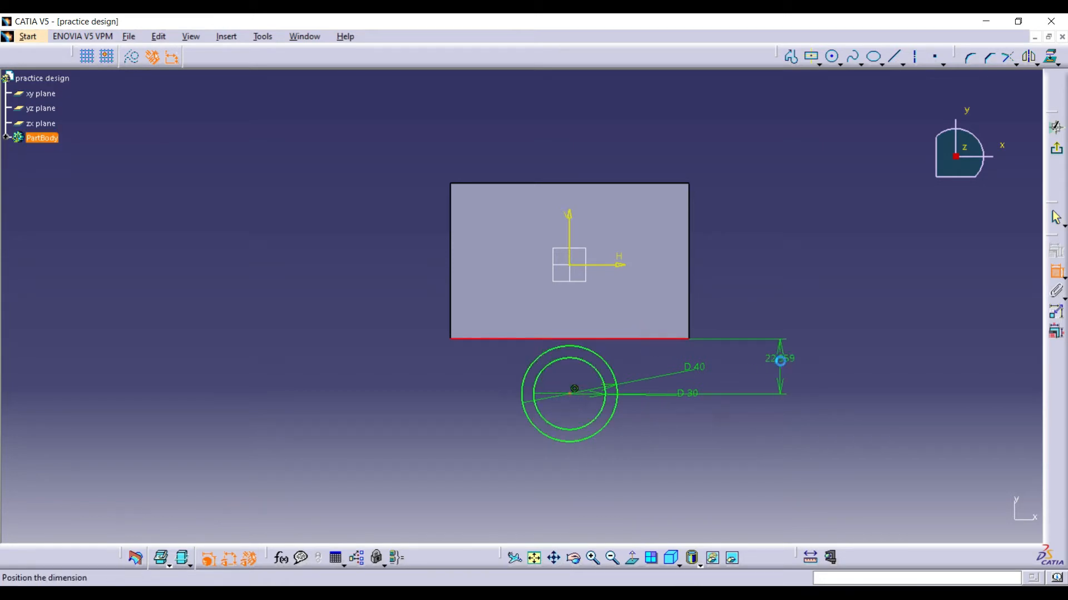
click(781, 366)
double_click(782, 366)
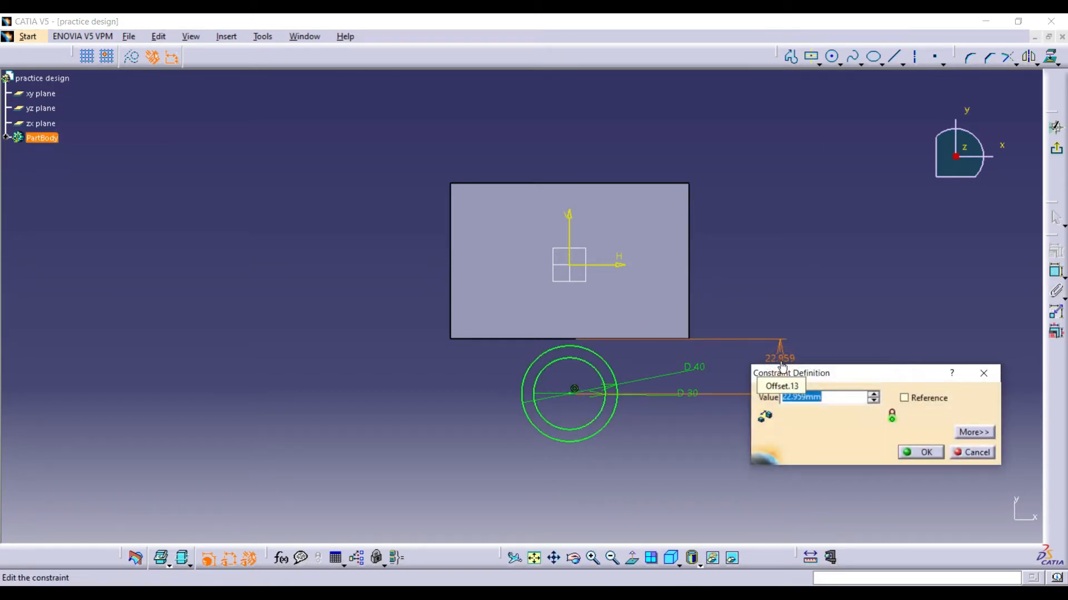
text(35)
click(920, 452)
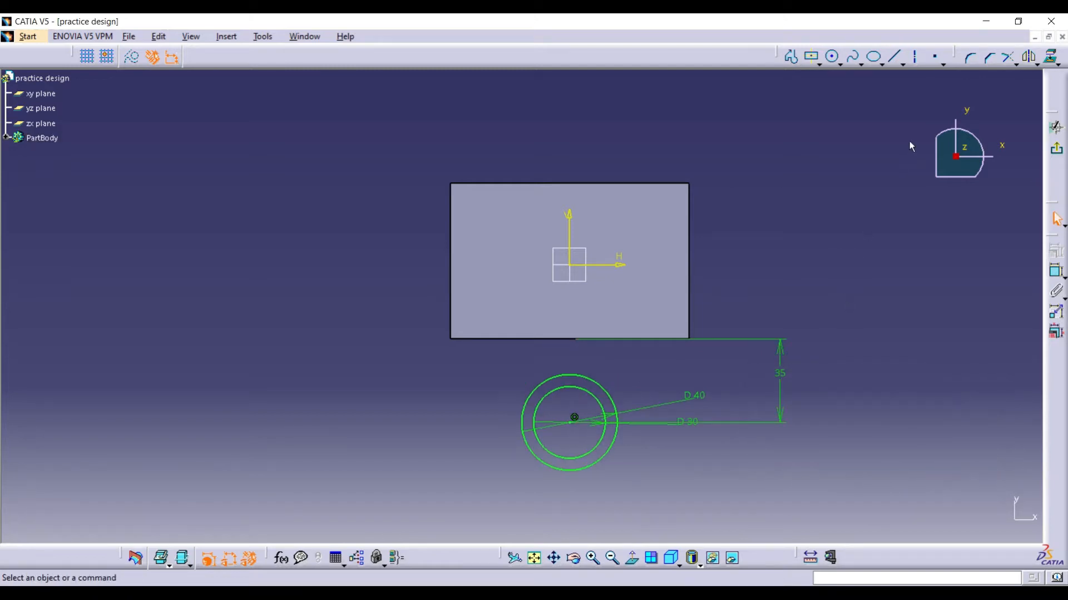
click(1058, 148)
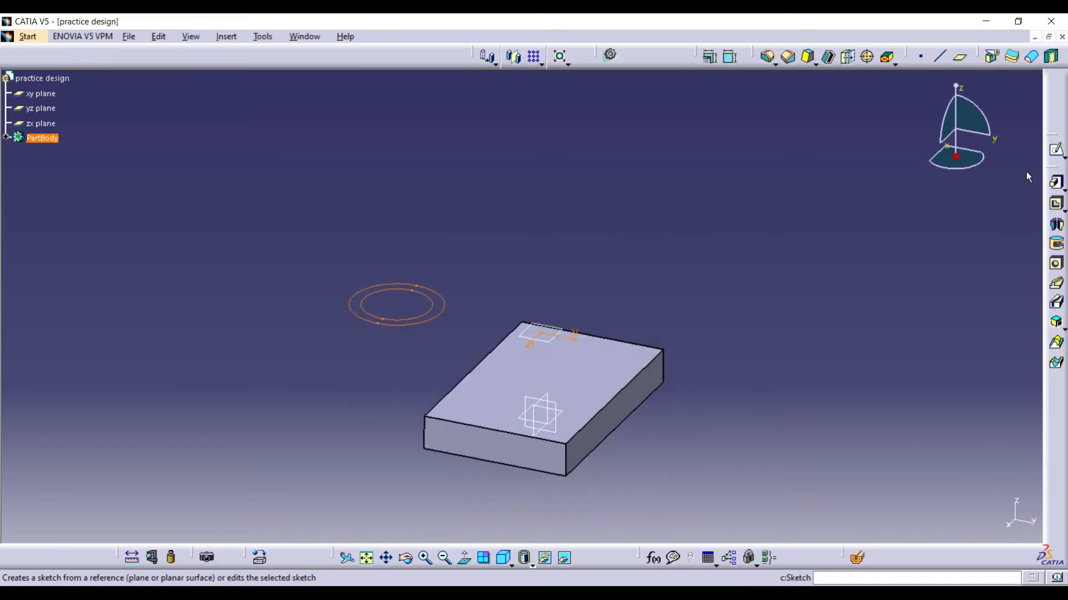
Start a Multi-Pad from the two-circle sketch and set the length of the inner circle's extrusion domain to 28 mm.
click(767, 224)
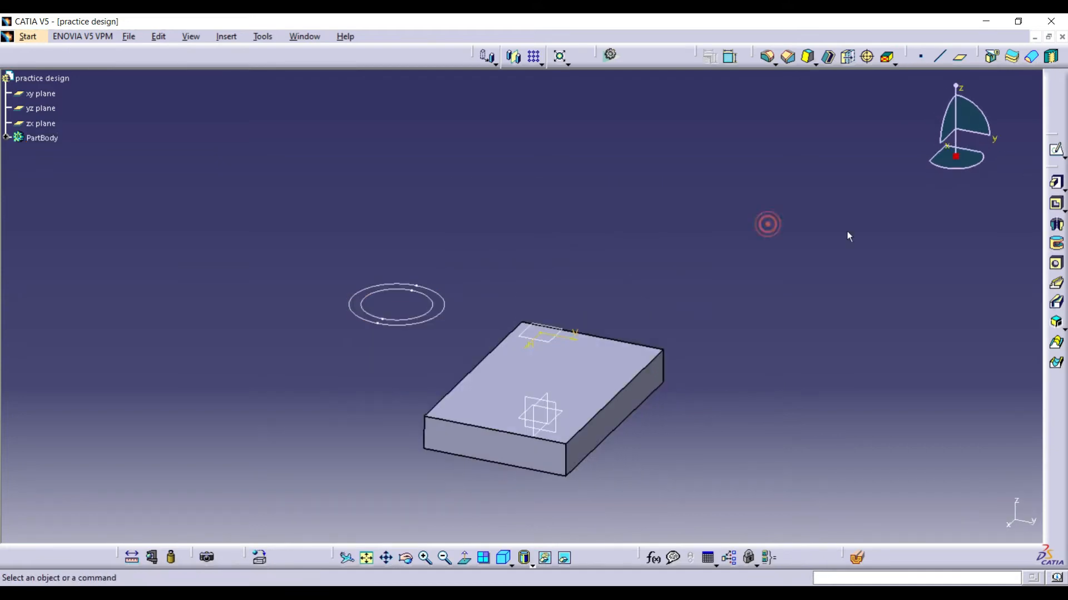
click(1062, 186)
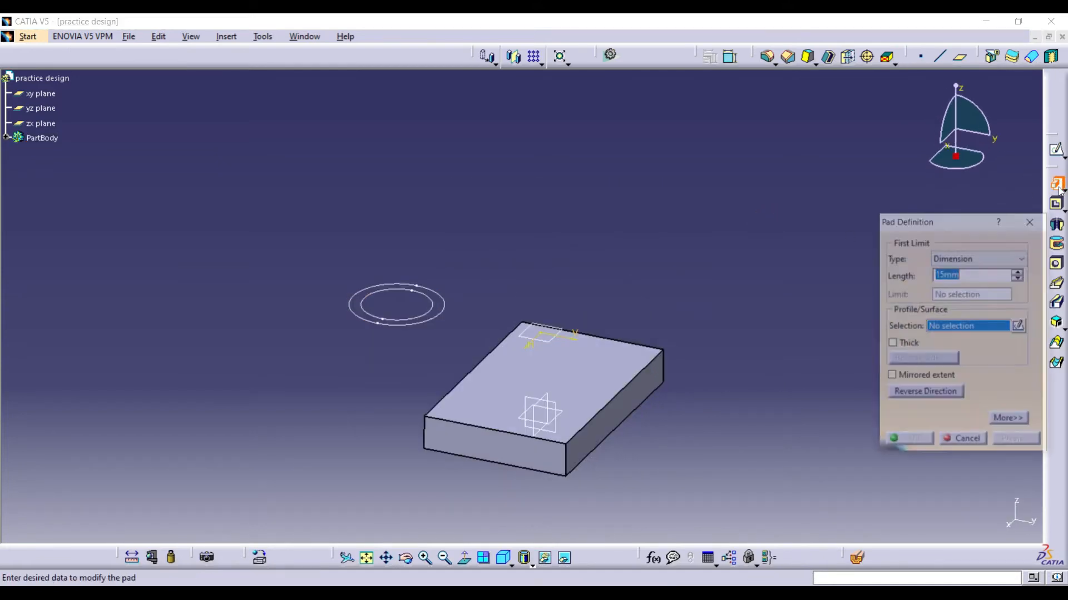
click(1066, 185)
click(1063, 190)
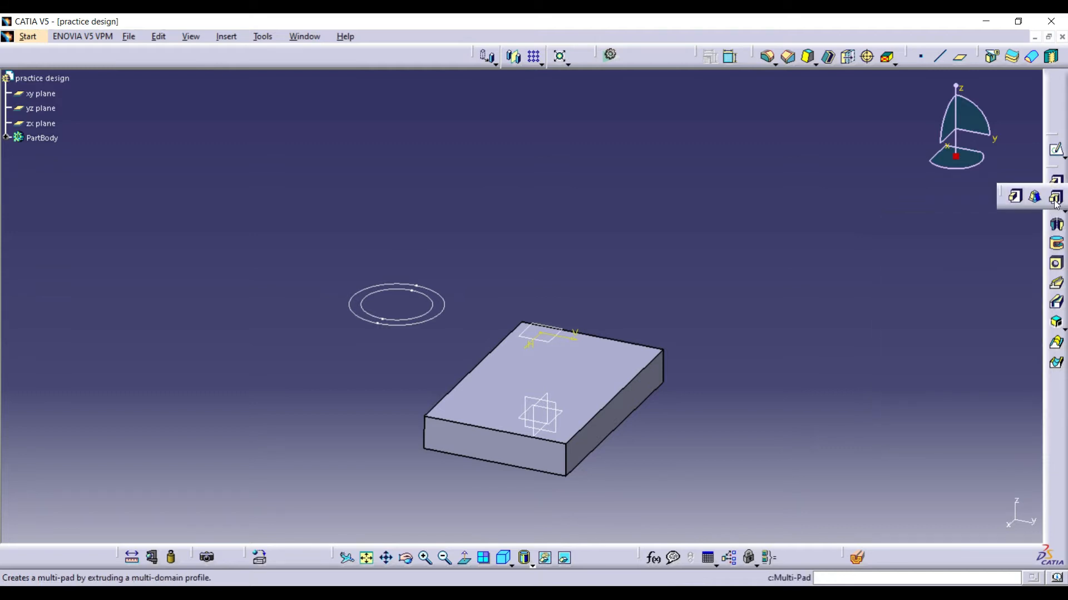
click(1055, 203)
click(429, 320)
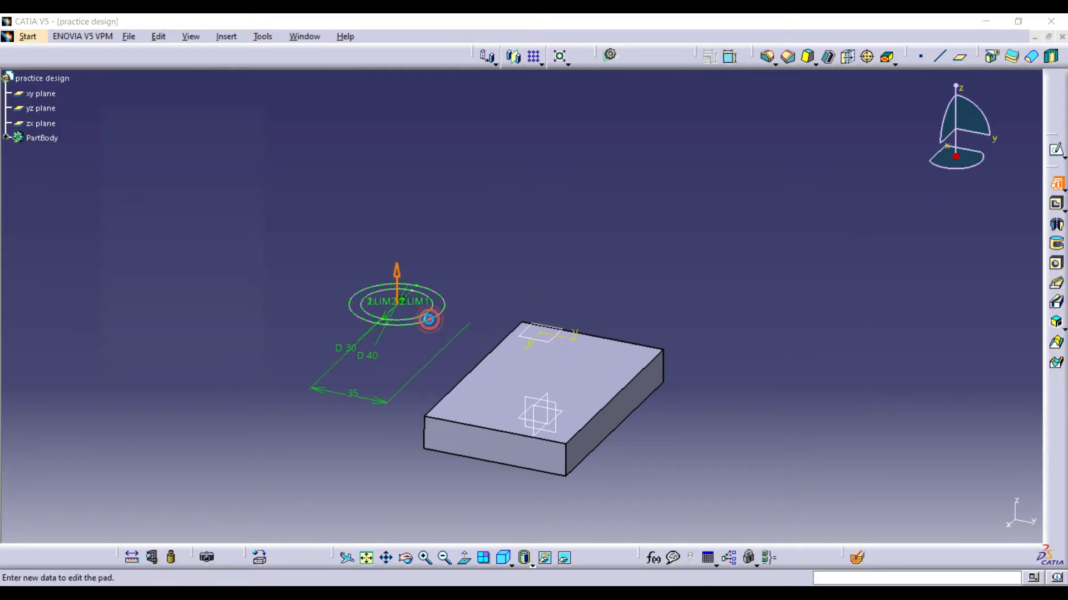
click(163, 231)
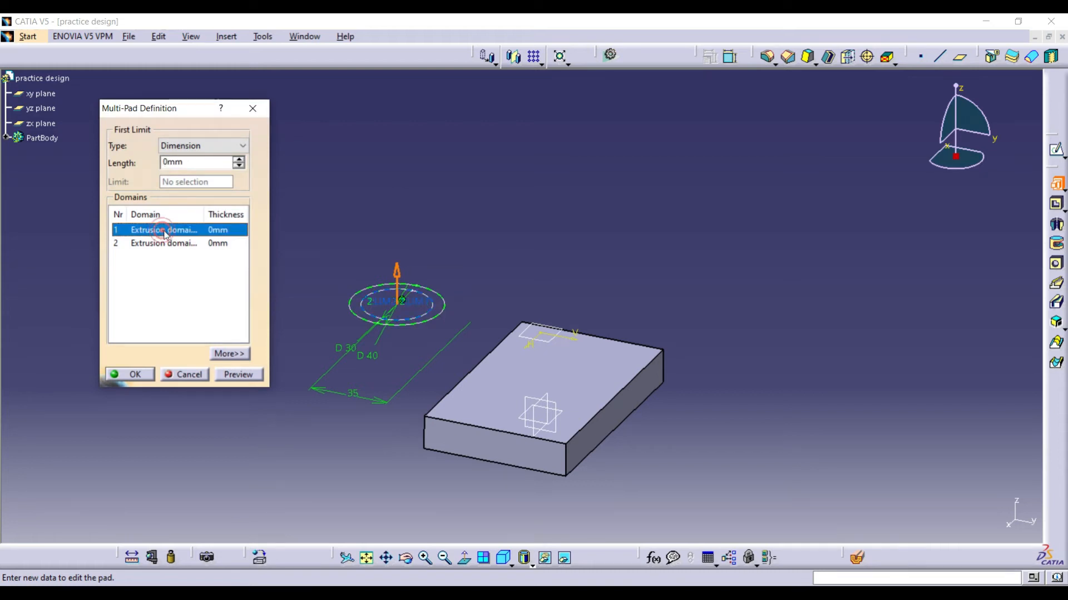
double_click(198, 167)
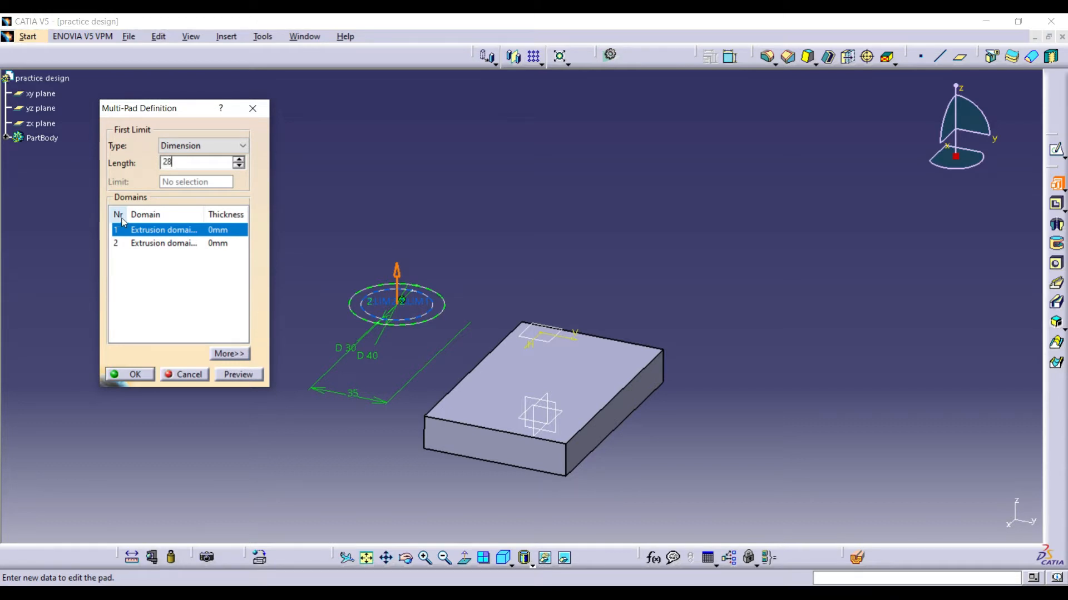
Set the outer ring domain's length to 23 mm, preview the Multi-Pad and create it.
click(222, 243)
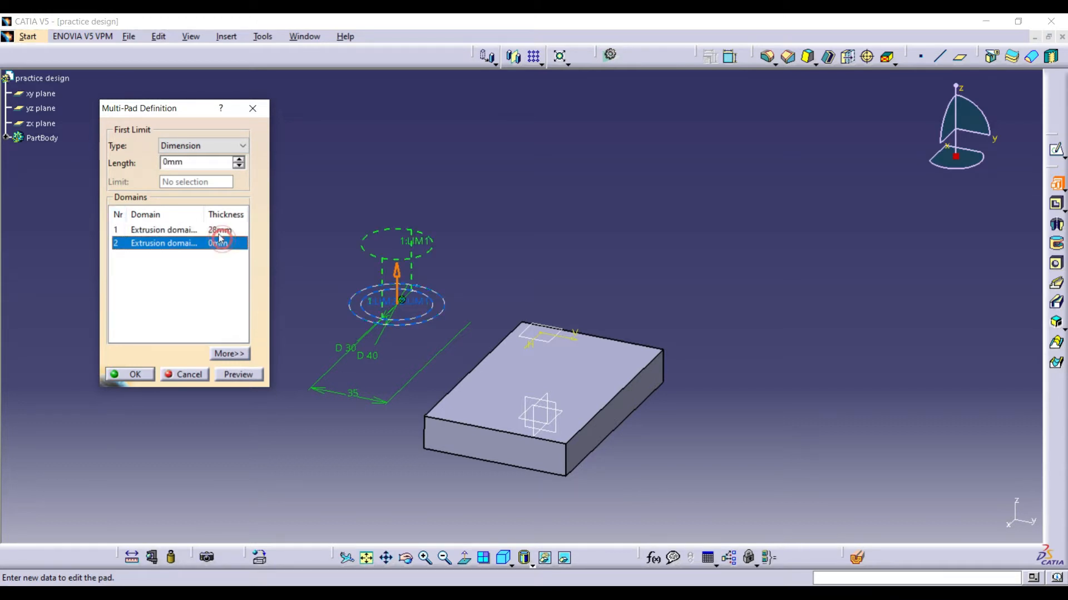
double_click(192, 163)
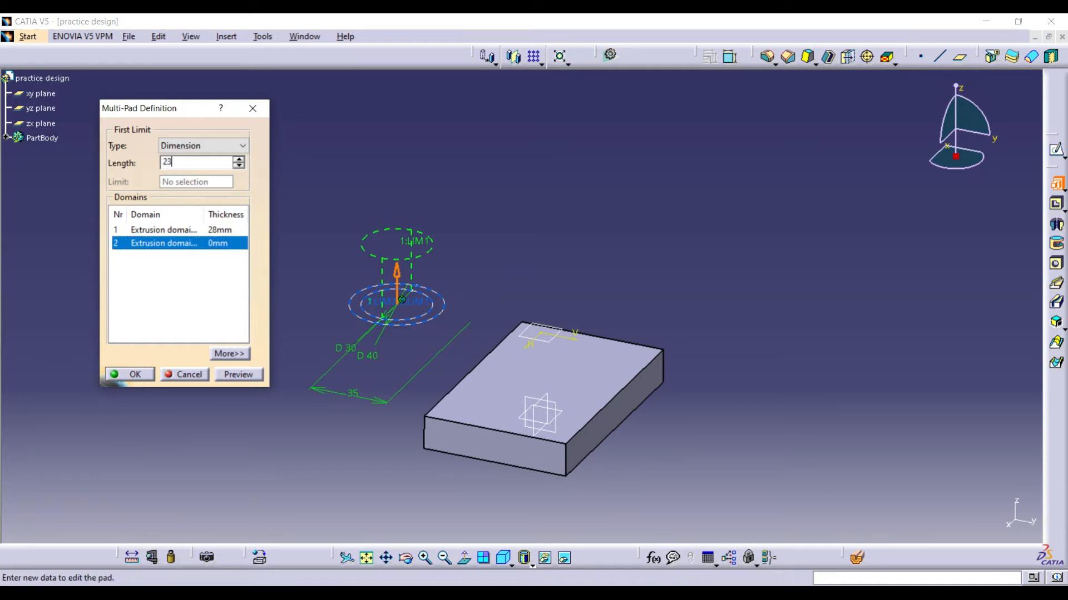
text(23)
click(249, 376)
click(141, 374)
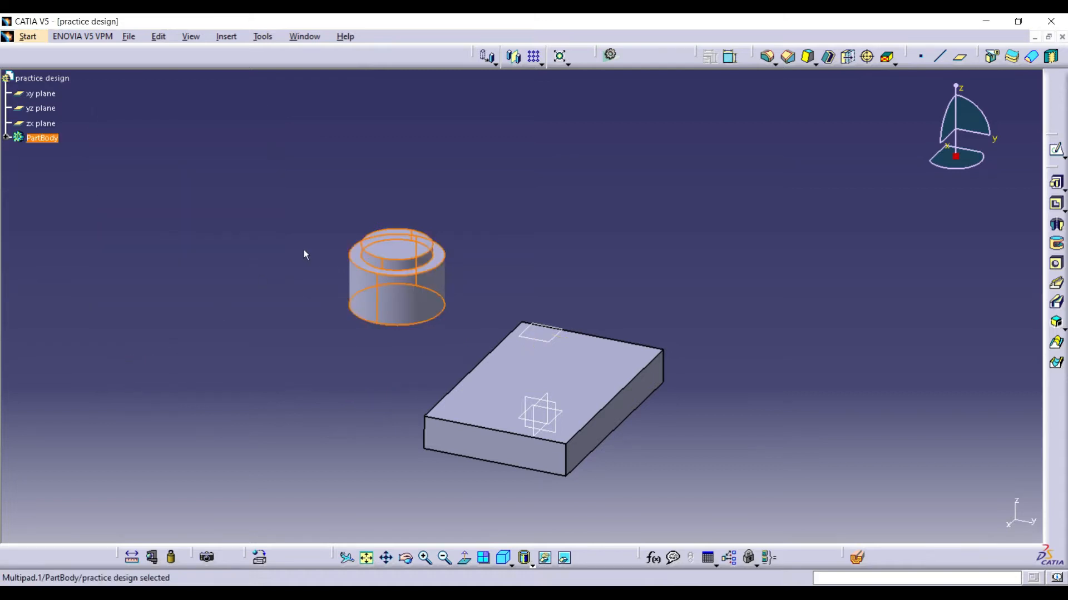
click(434, 221)
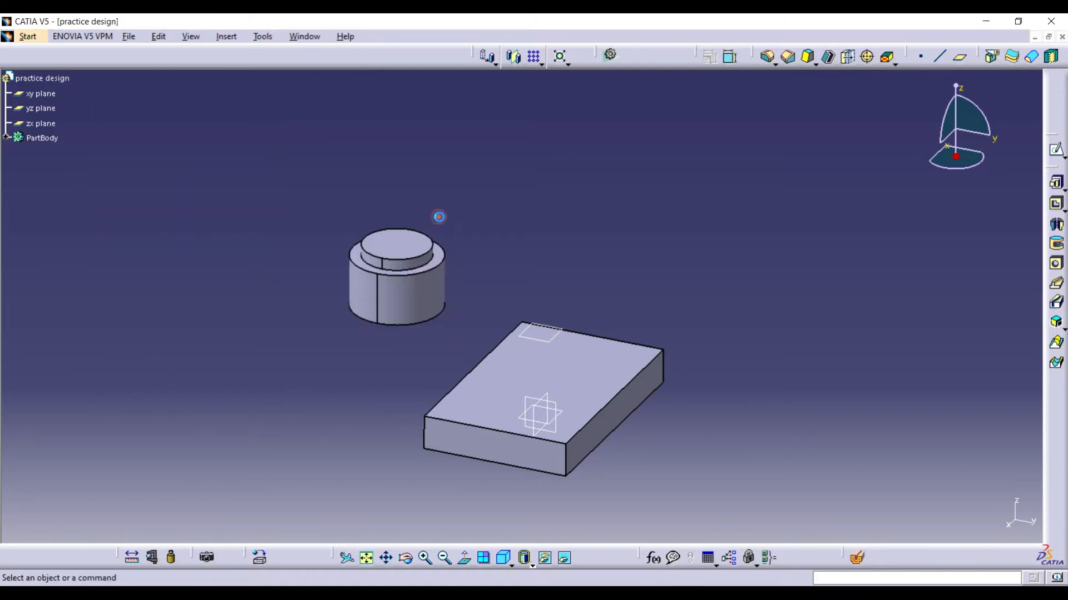
Open a sketch on the yz plane and project the plate's upper edge and the boss's lower edge into it.
click(553, 412)
click(1056, 149)
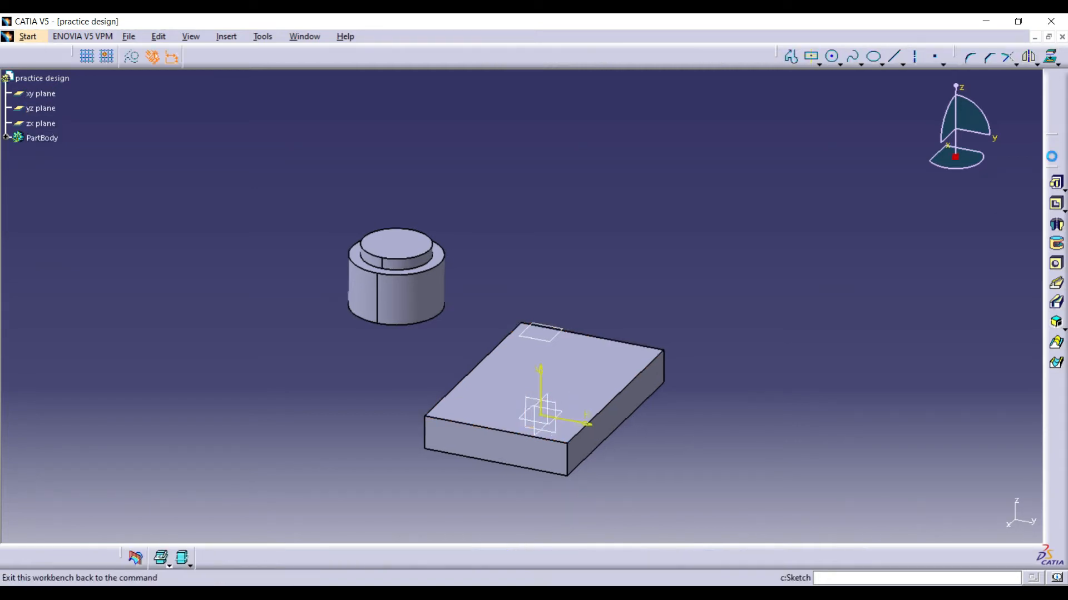
click(499, 391)
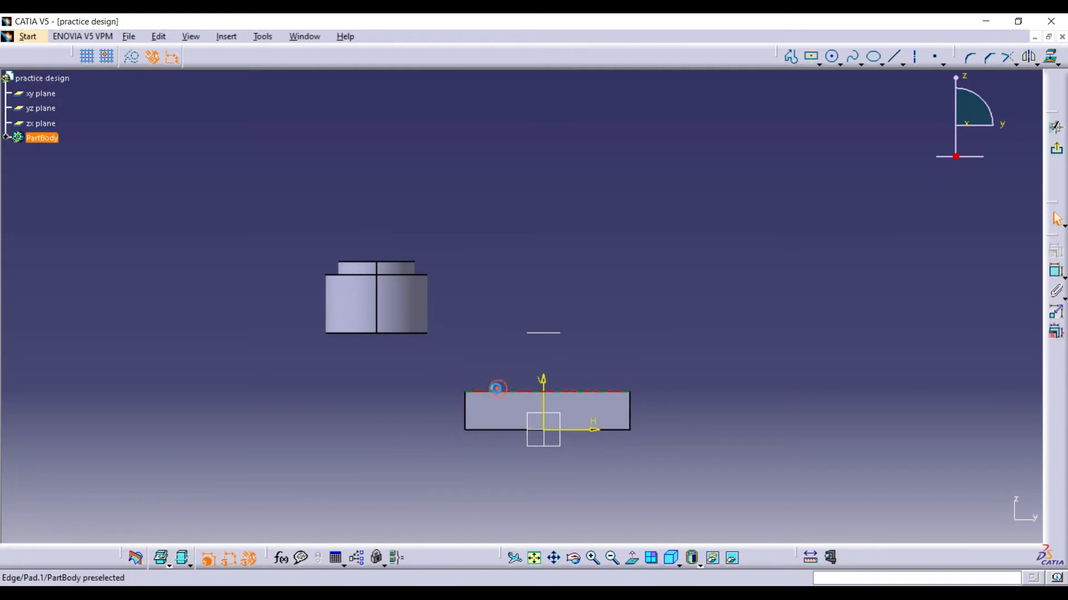
ctrl+click(356, 333)
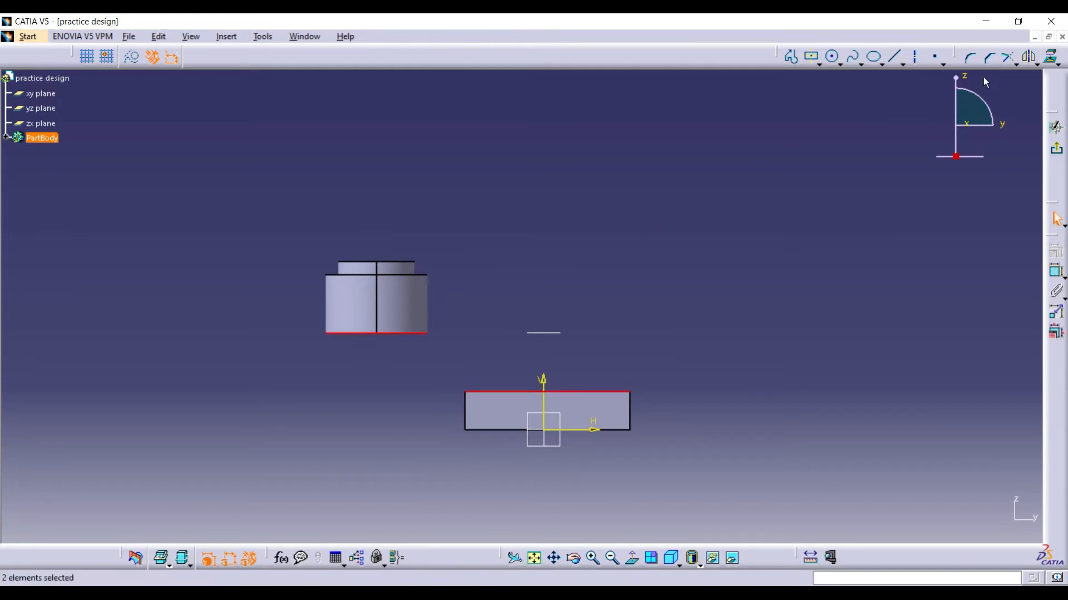
click(1050, 57)
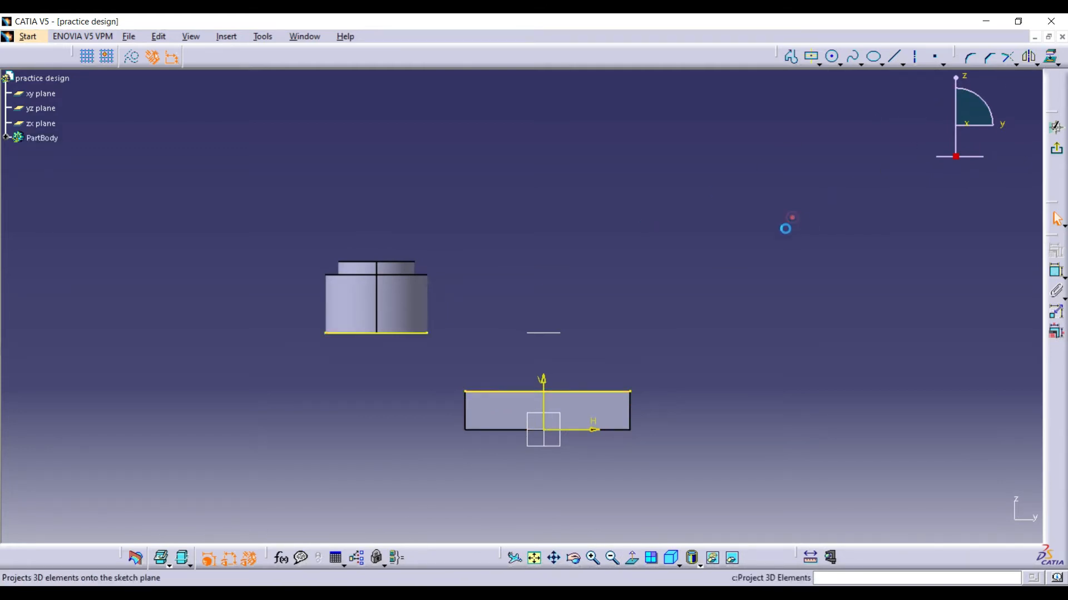
Sketch two concentric circles, about 16 mm and 36 mm in diameter, below the boss and beside the plate.
click(593, 558)
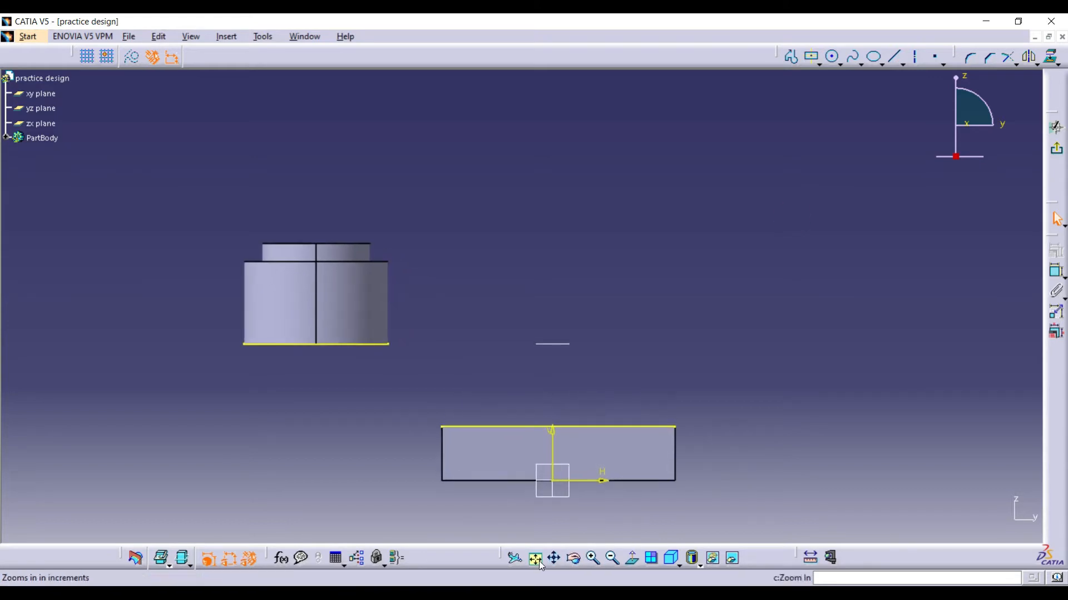
click(554, 558)
drag(479, 387, 519, 303)
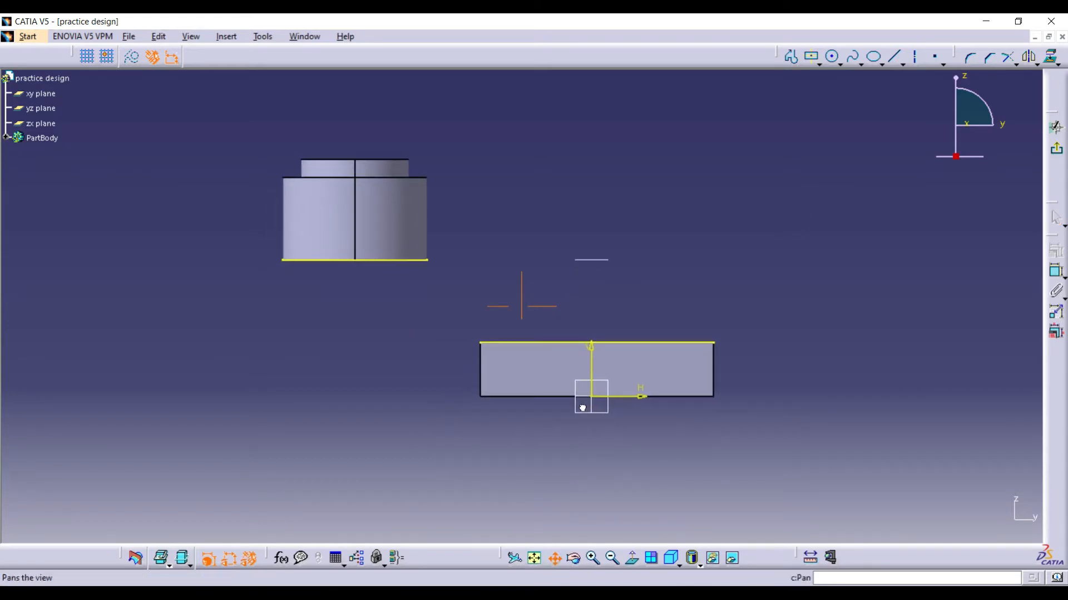
click(832, 56)
click(384, 334)
click(411, 335)
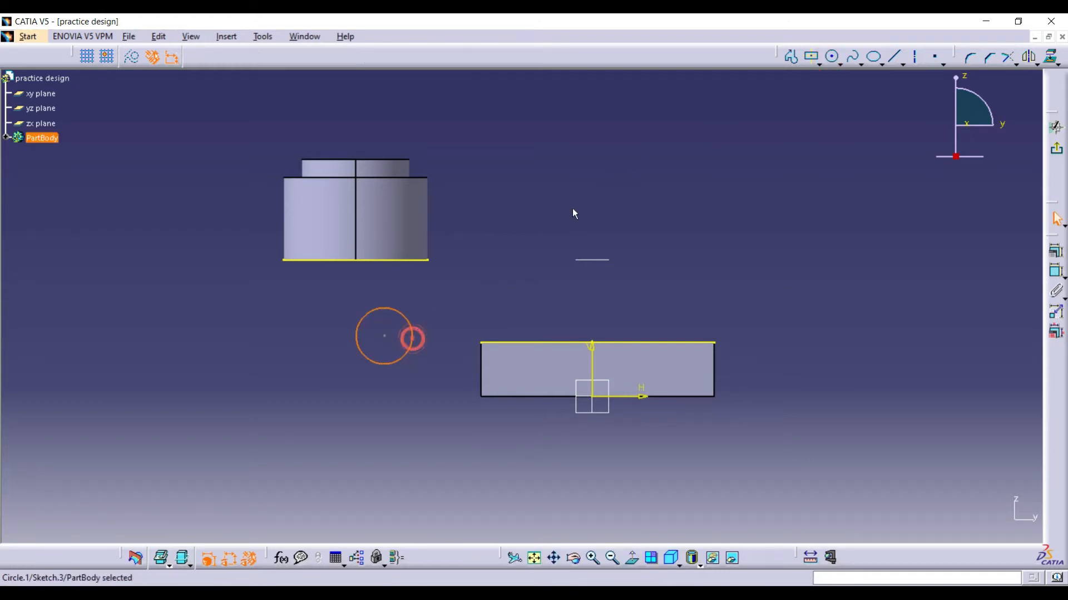
click(832, 56)
click(384, 336)
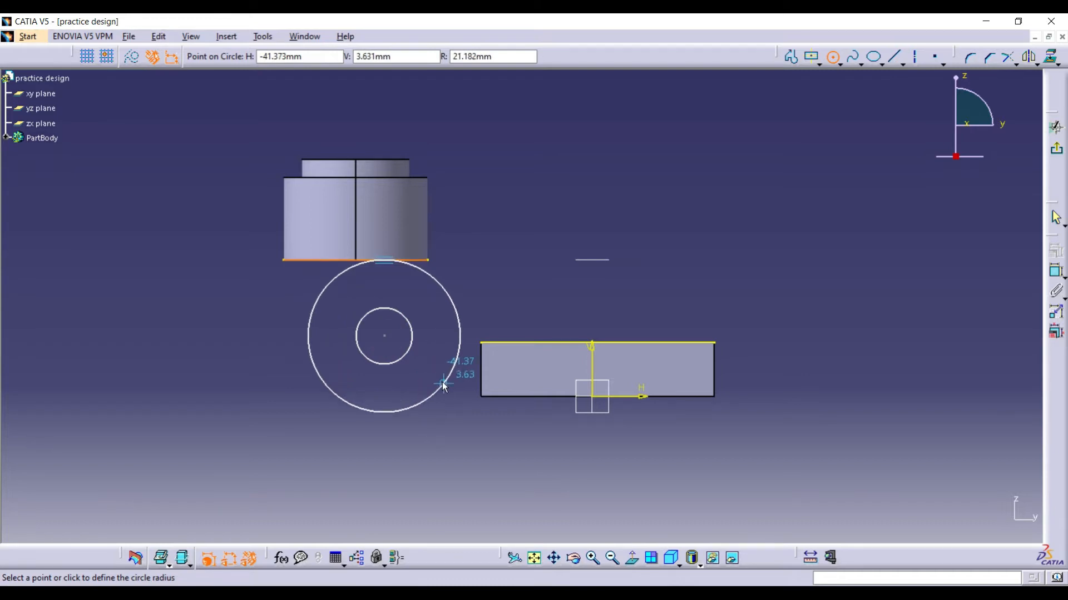
click(439, 372)
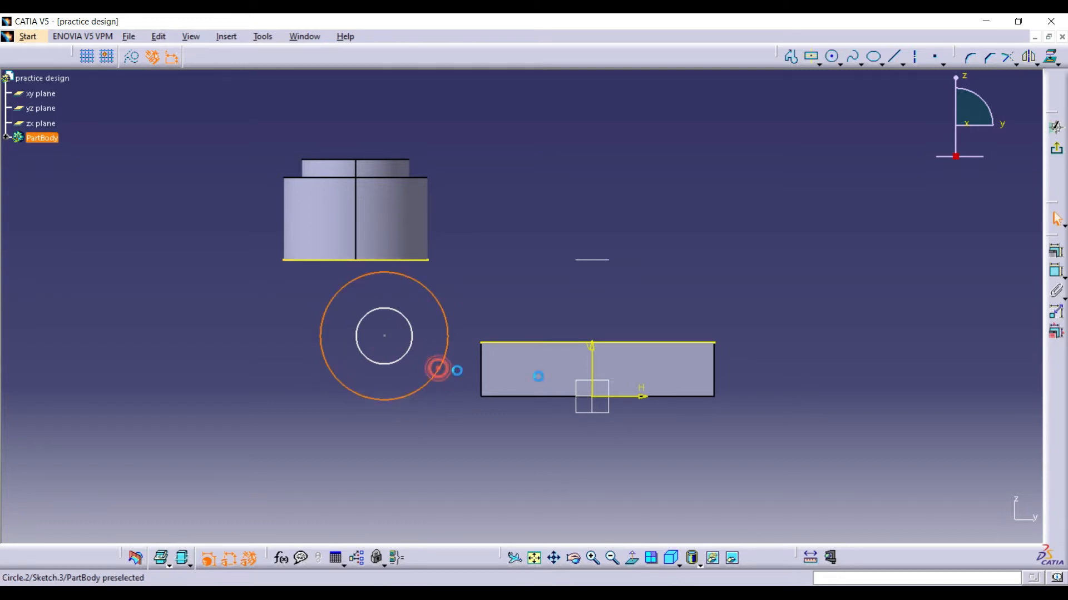
Dimension the outer circle and set its diameter to 56 mm.
click(1056, 271)
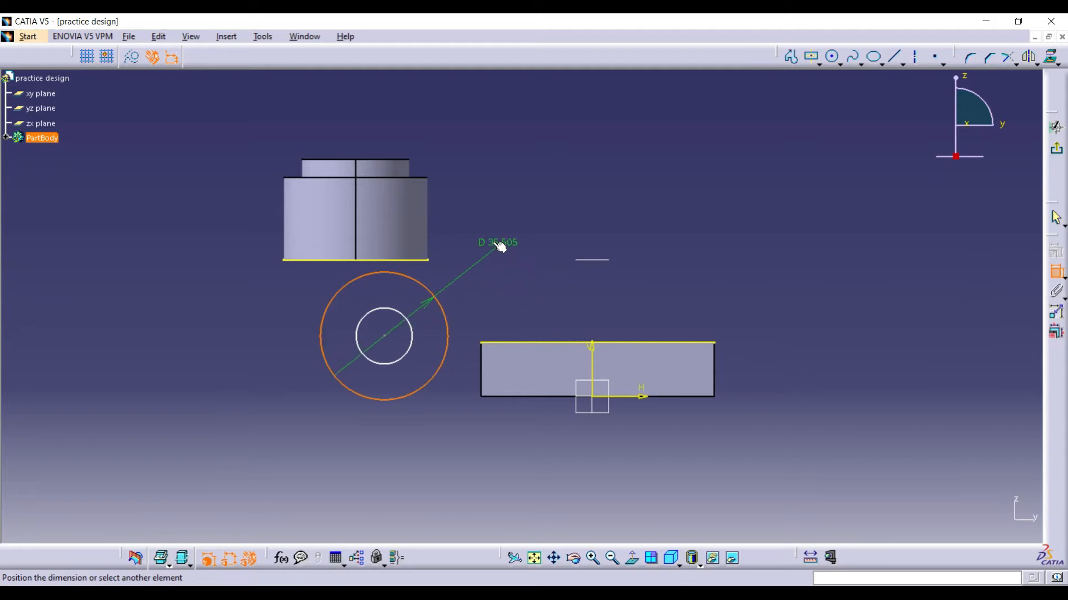
click(495, 244)
double_click(495, 244)
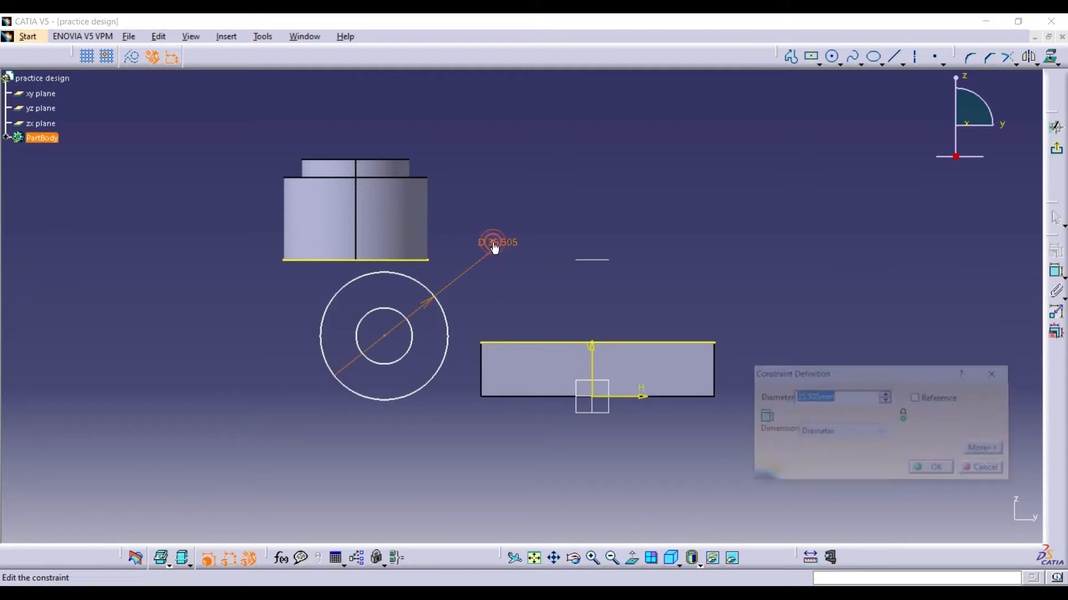
text(56)
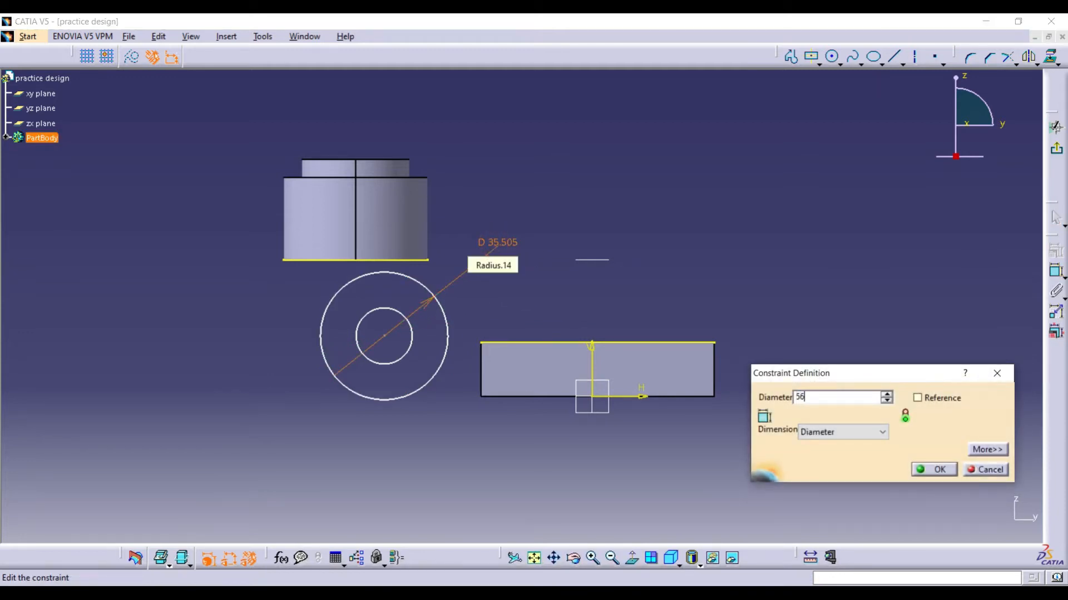
click(920, 469)
Dimension the inner circle and set its diameter to 30 mm.
click(1056, 271)
click(412, 327)
click(596, 225)
double_click(589, 224)
text(30)
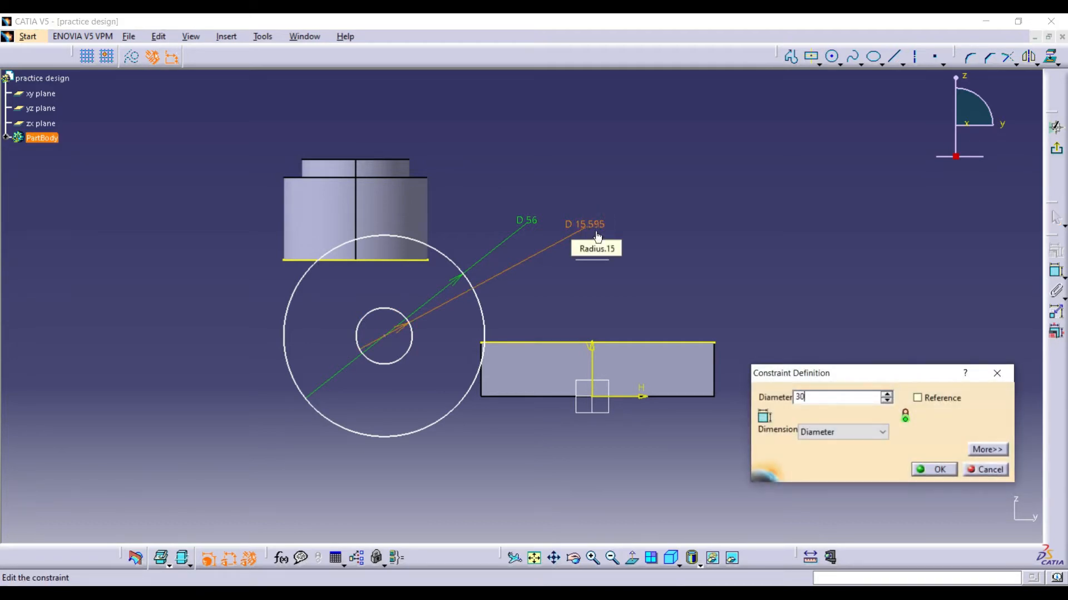
click(936, 468)
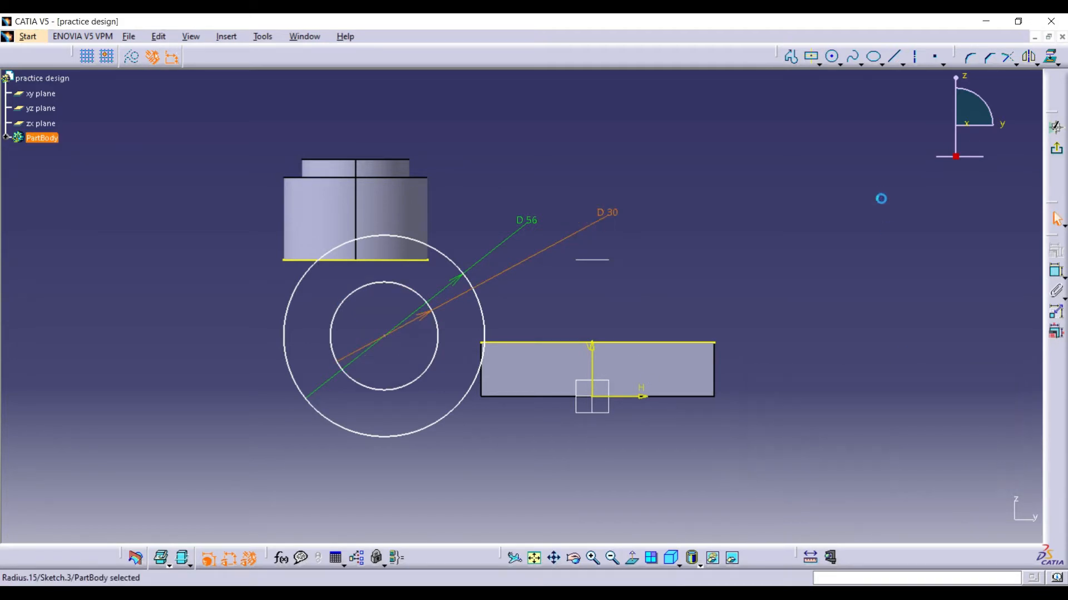
Draw a vertical line upward from the plate's upper corner nearest the circles.
click(893, 56)
click(482, 342)
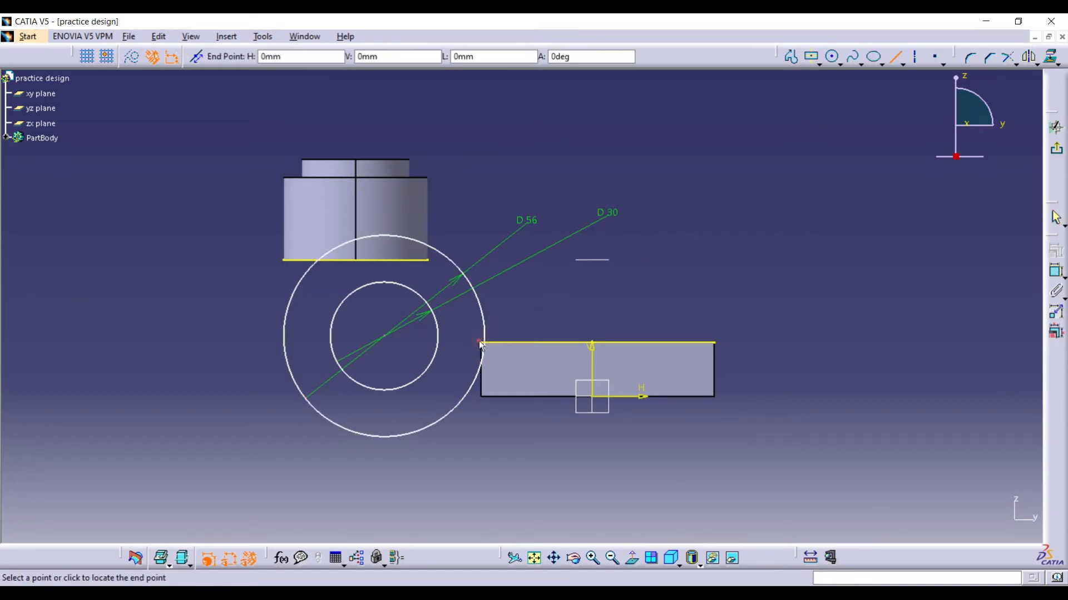
click(481, 244)
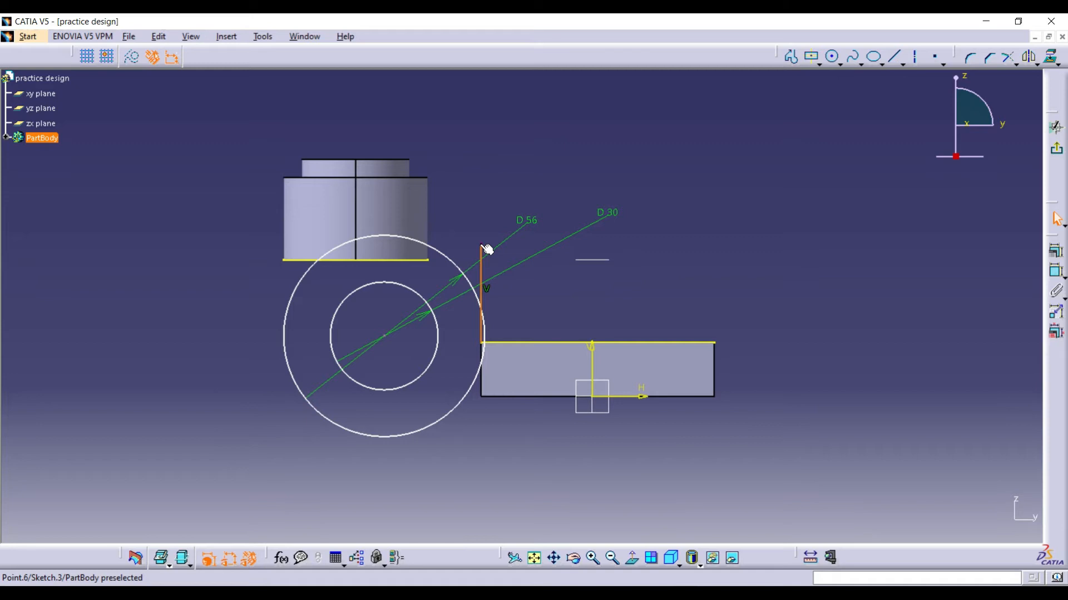
click(484, 199)
Try to constrain the outer circle tangent to the vertical line at the plate's corner.
click(456, 265)
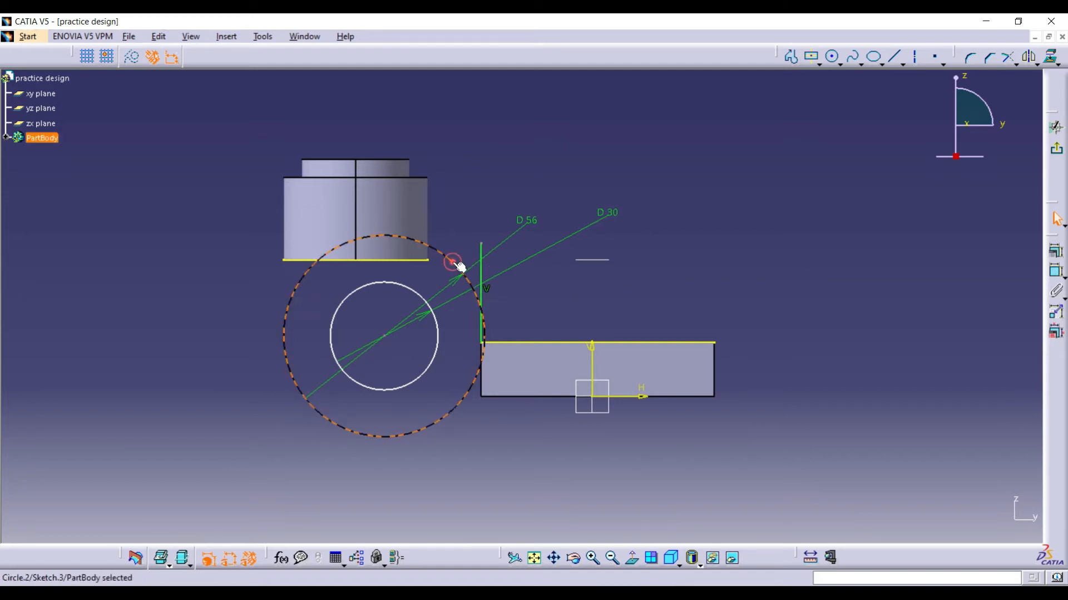
ctrl+click(483, 265)
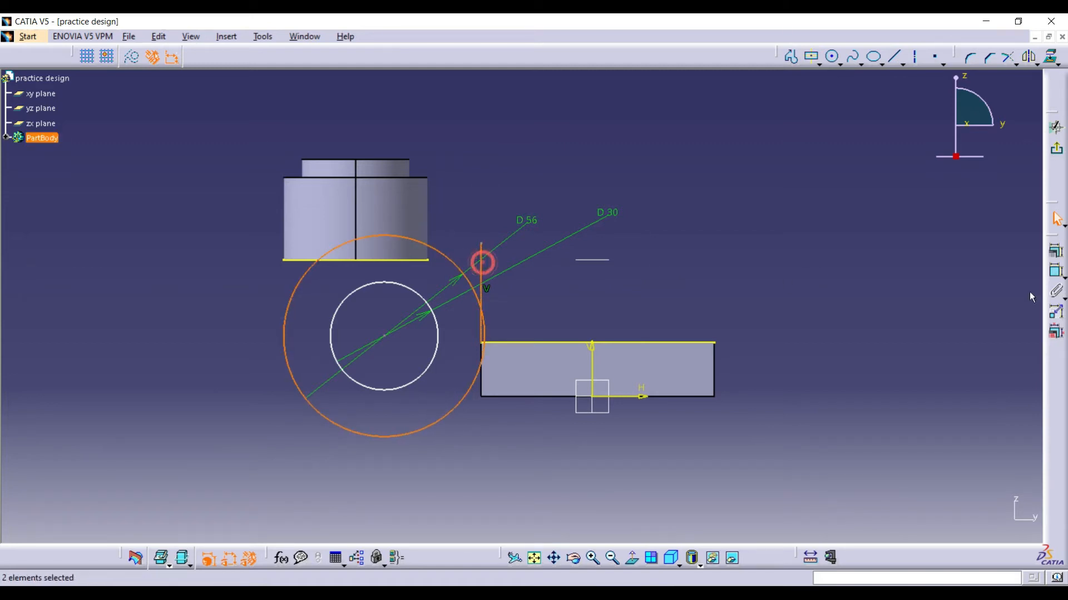
click(1055, 251)
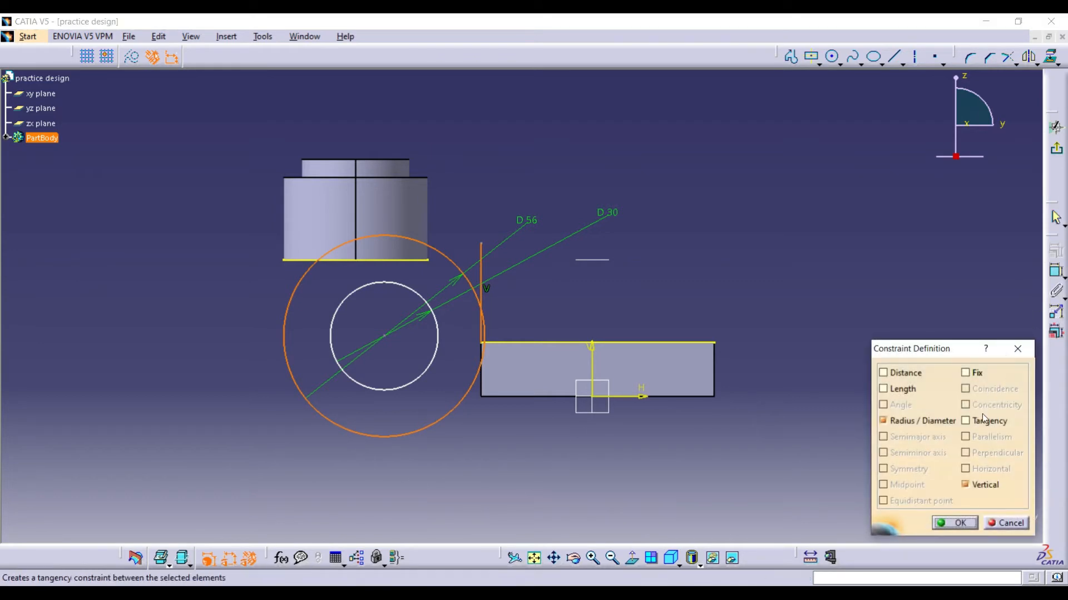
click(989, 422)
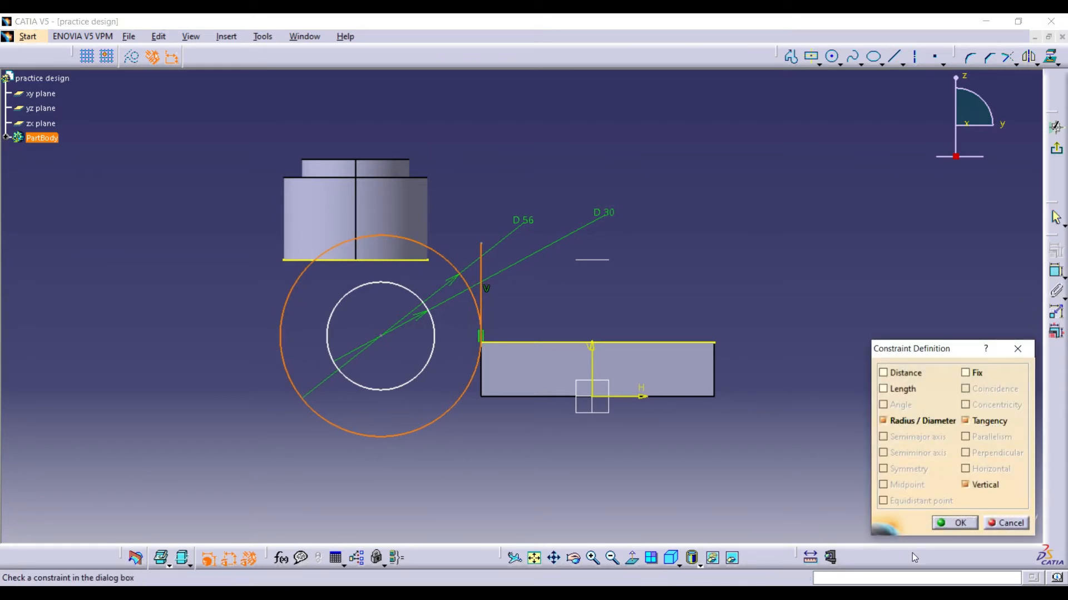
click(970, 523)
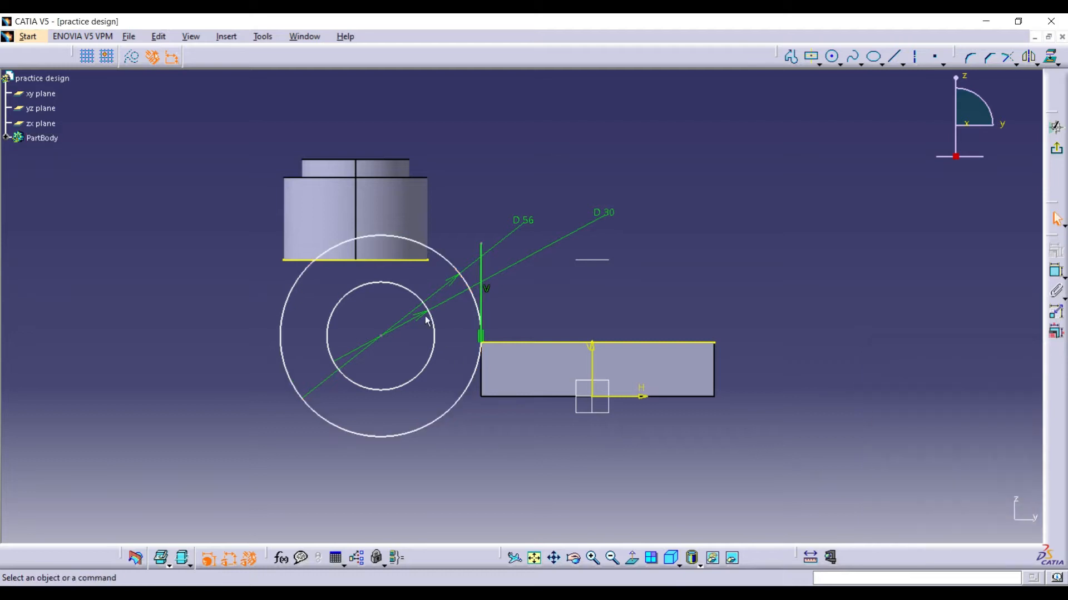
Try to constrain the outer circle tangent to the boss's projected lower edge.
click(433, 247)
click(1056, 251)
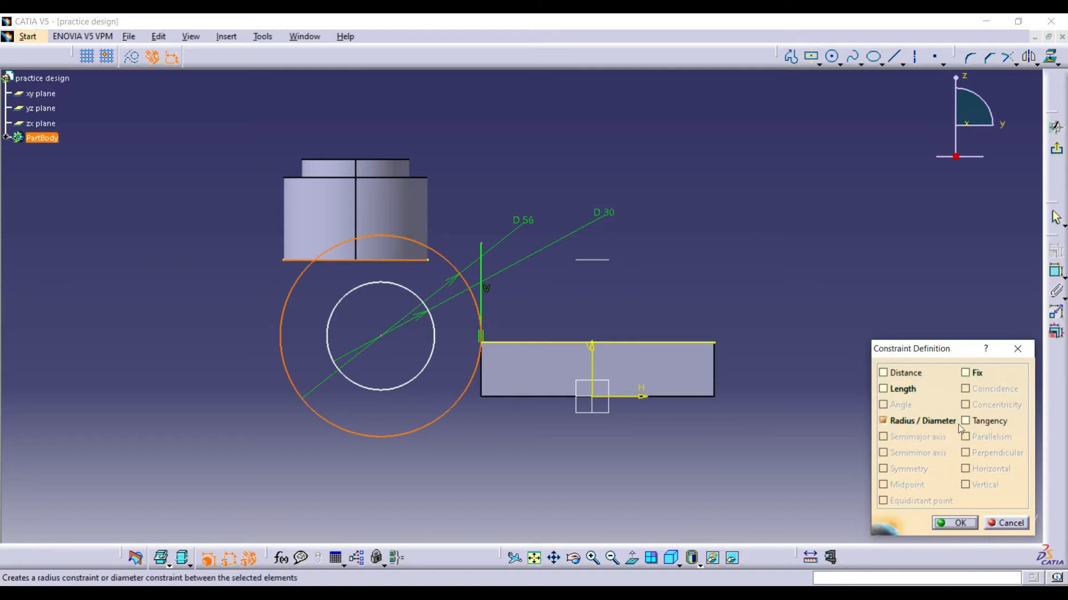
click(966, 422)
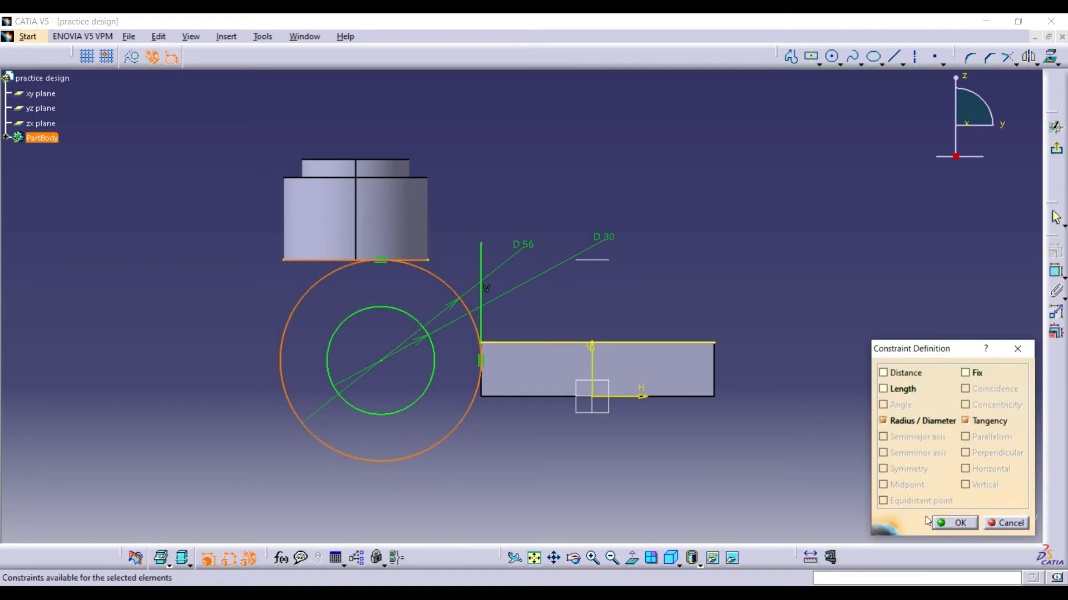
click(959, 525)
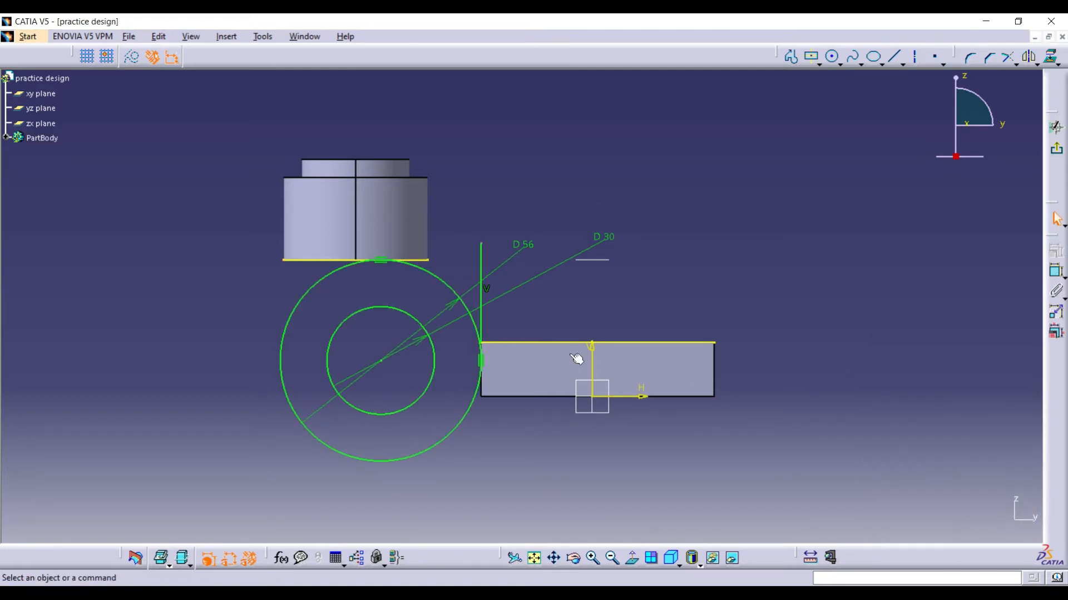
Dimension the circles' centre from the vertical line and set the distance to 15 mm.
click(381, 338)
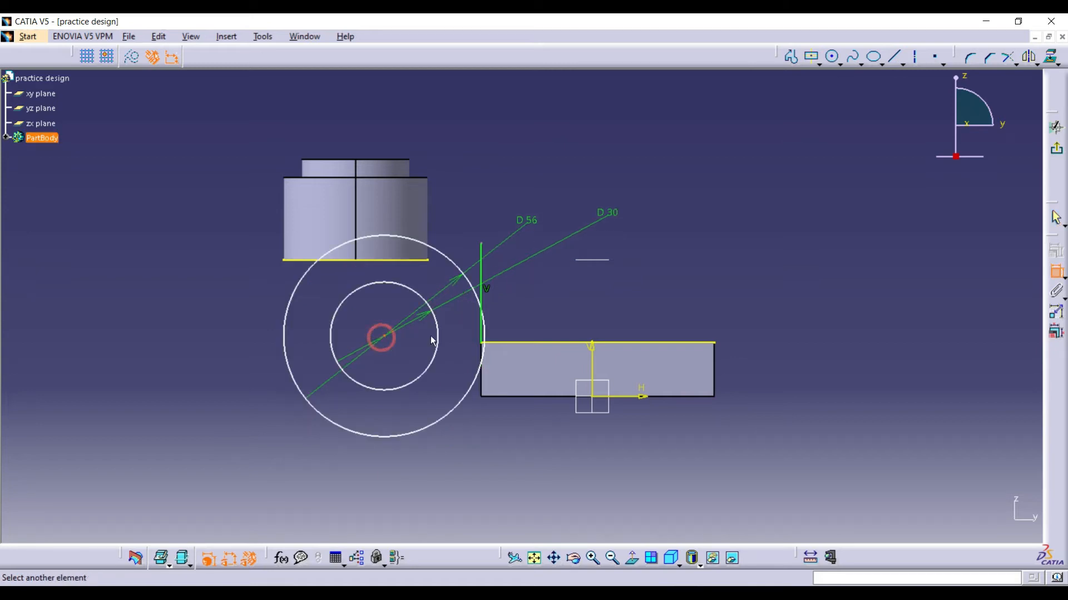
click(479, 261)
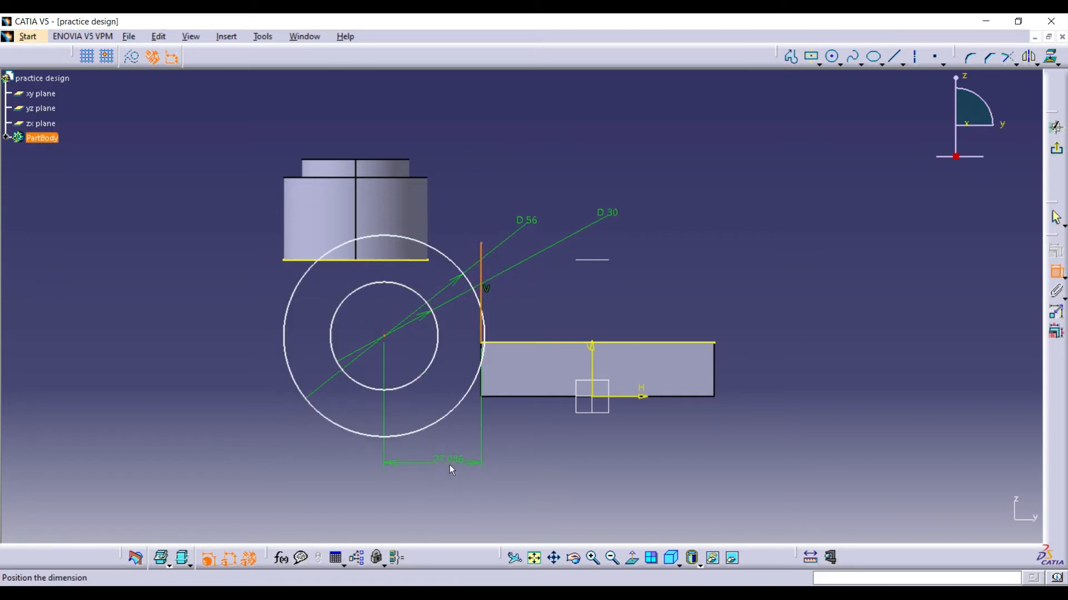
click(450, 472)
double_click(449, 473)
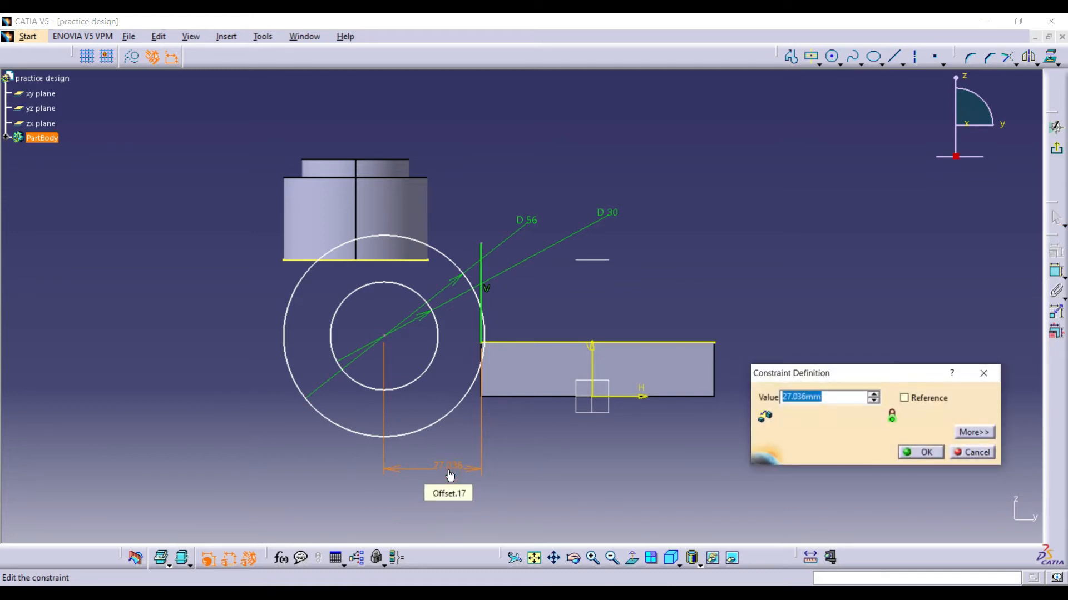
text(15)
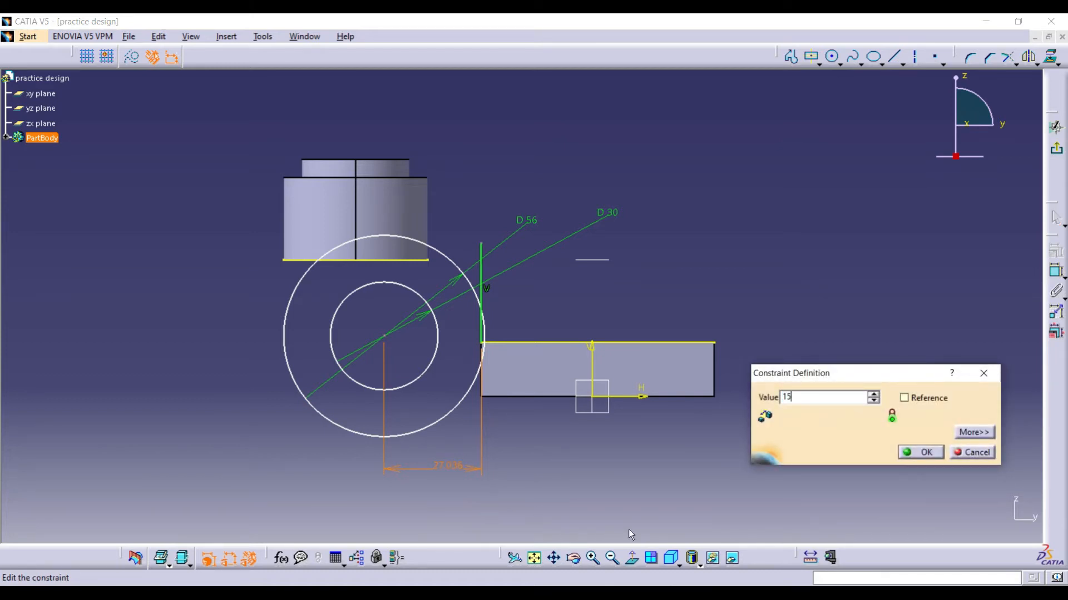
click(924, 452)
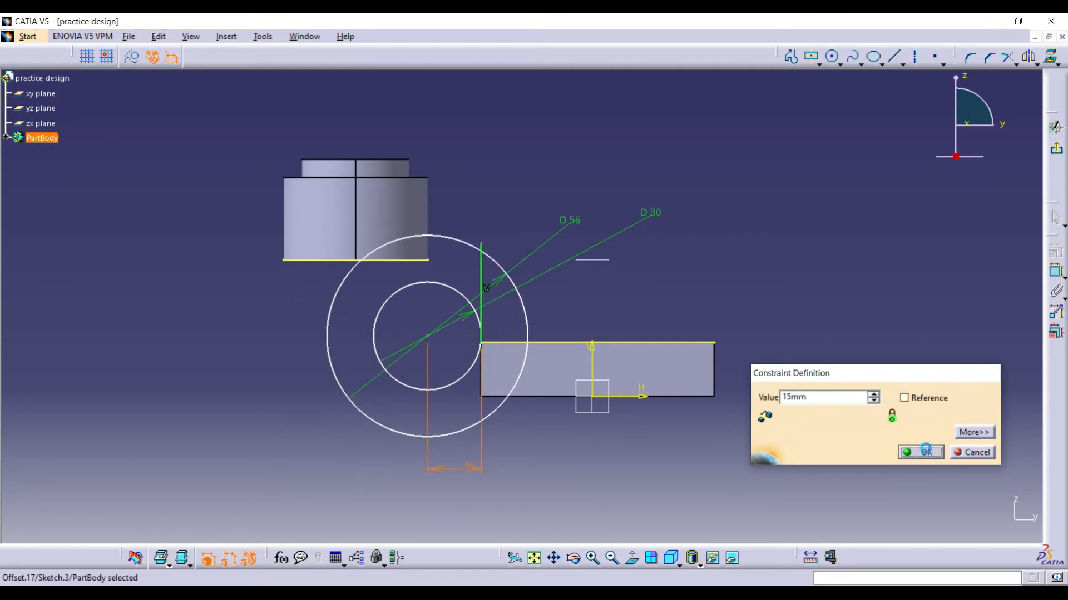
Dimension the circles' centre from the plate's projected upper edge and set the distance to 12 mm.
click(1051, 268)
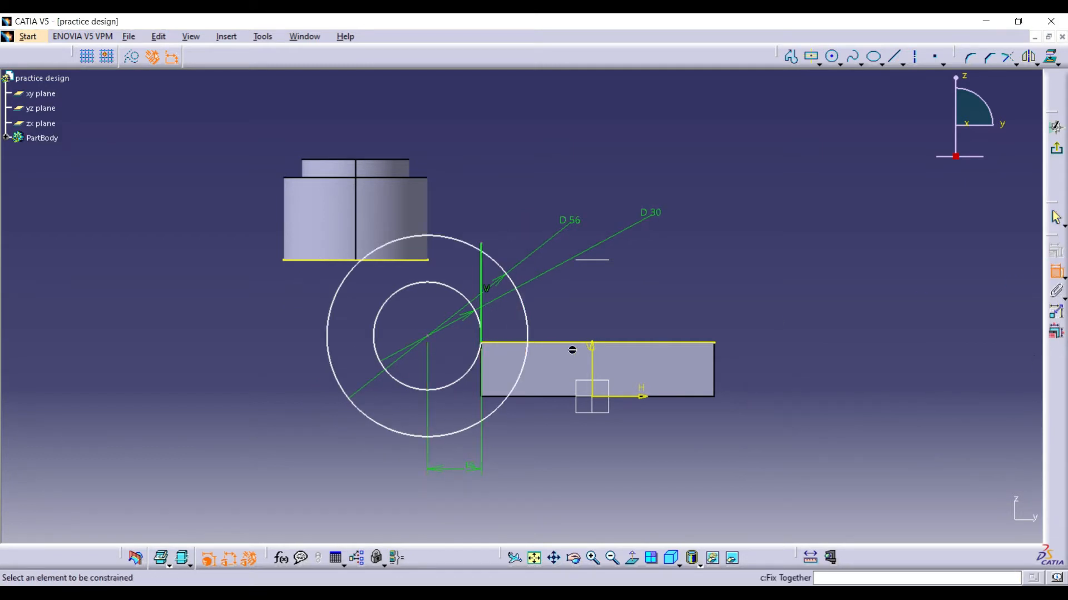
click(427, 336)
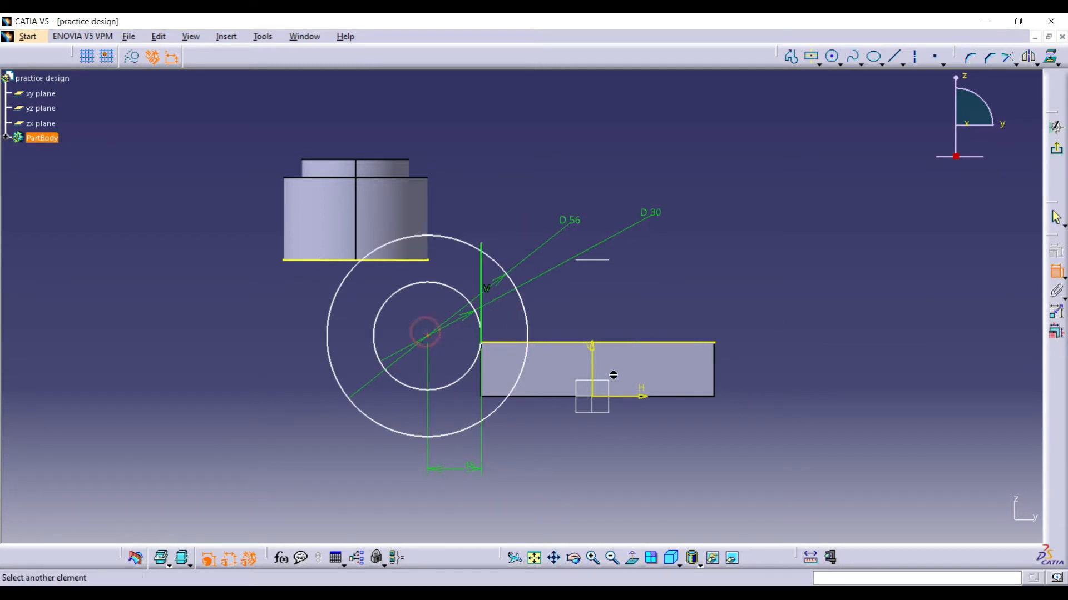
click(634, 343)
click(702, 286)
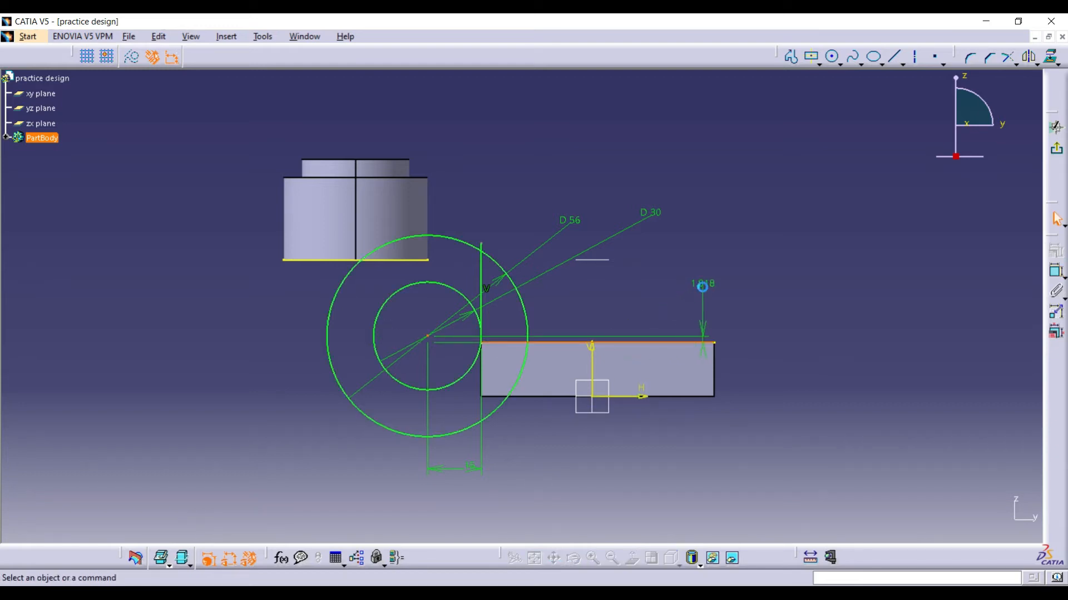
double_click(702, 286)
text(1)
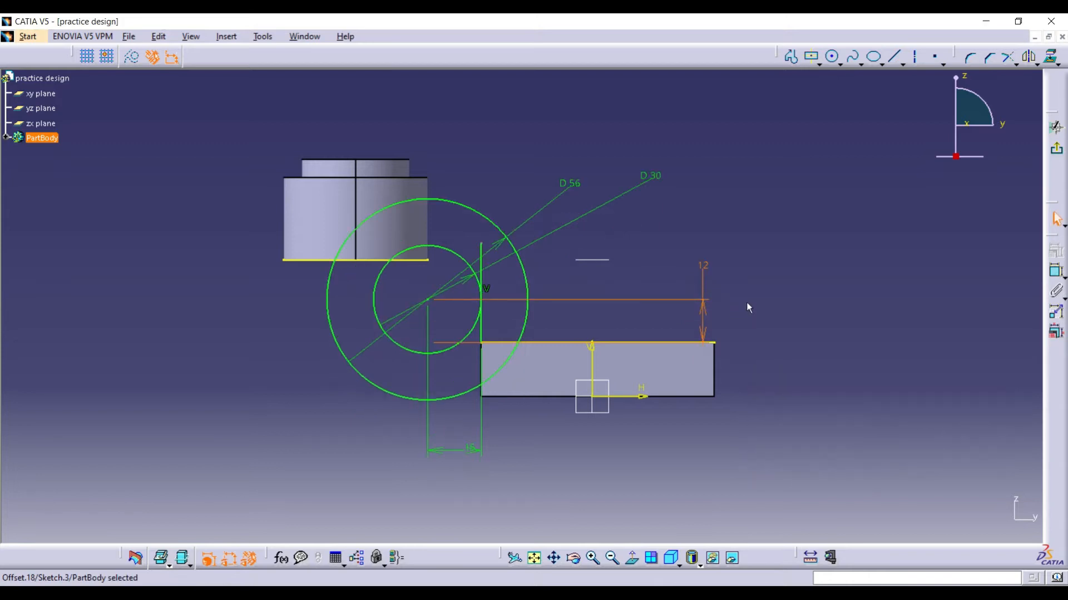
Draw two horizontal lines about 20 mm long from the tops of the outer and inner circles to the boss's axis.
click(898, 58)
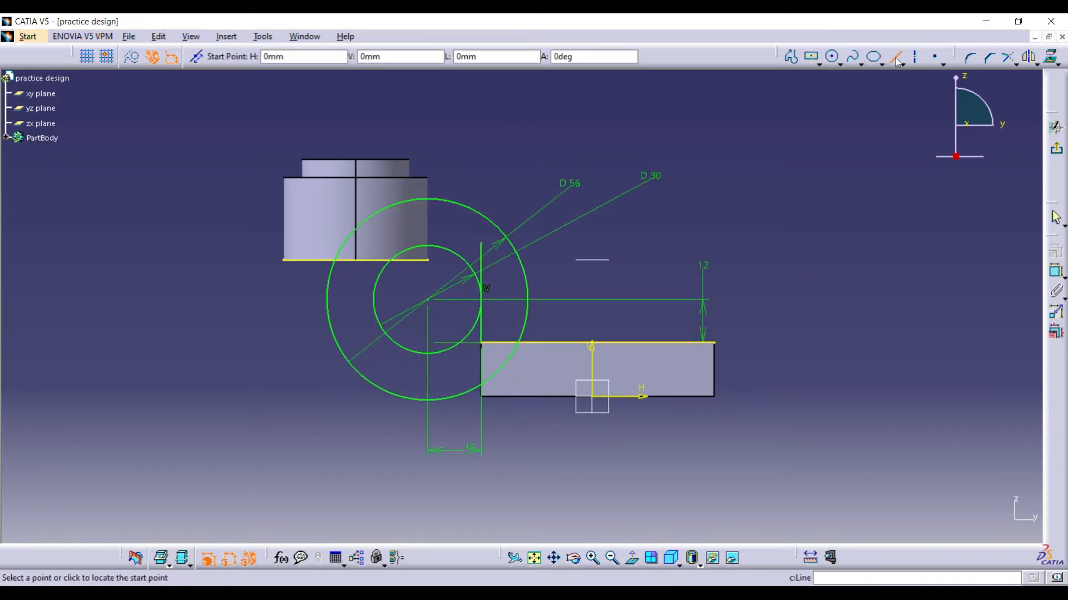
click(428, 199)
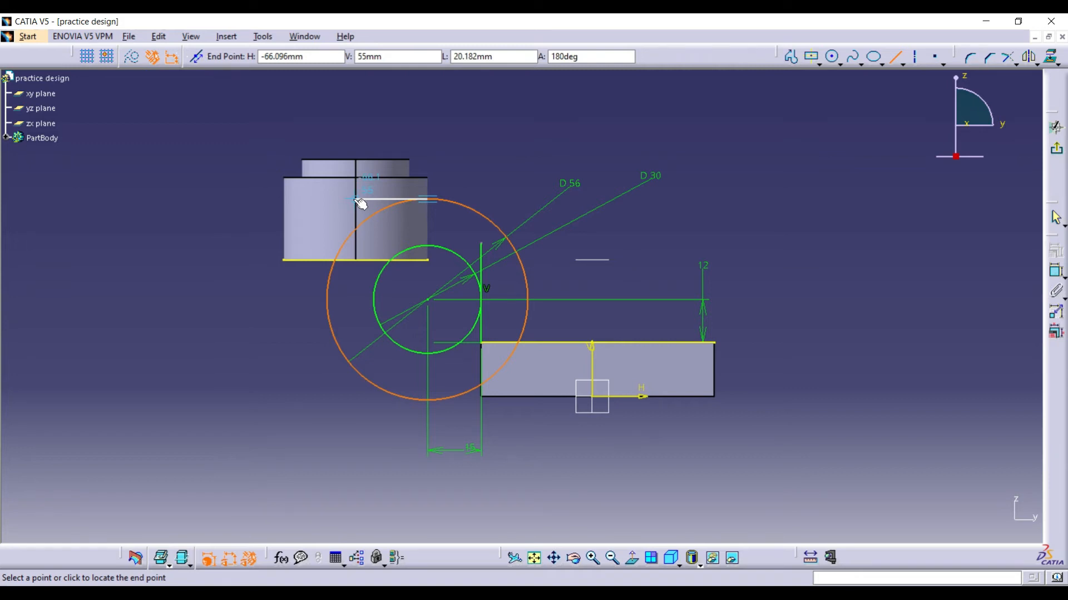
click(356, 199)
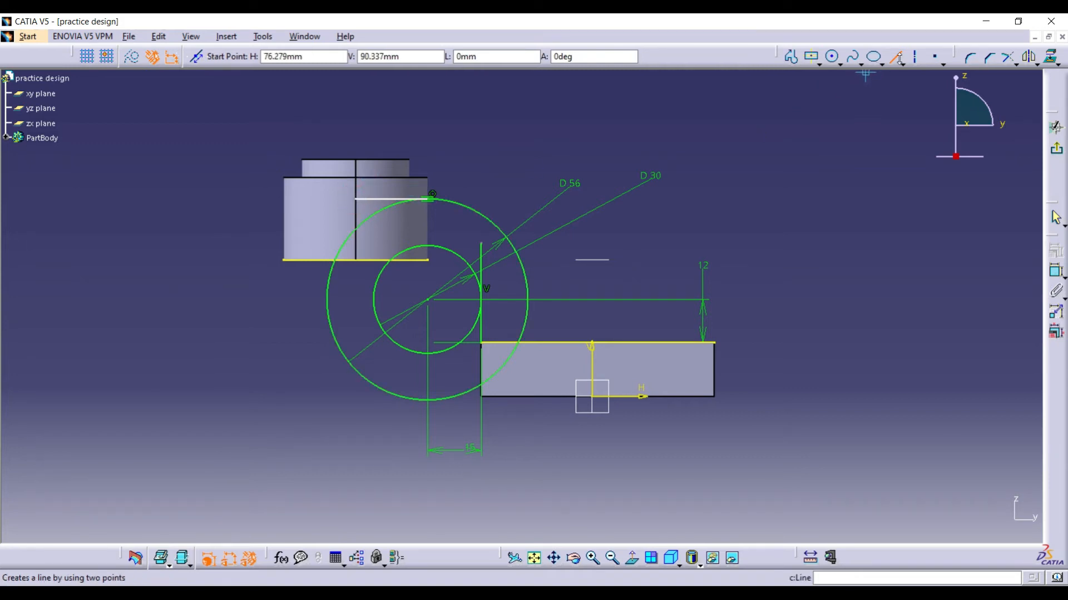
click(432, 249)
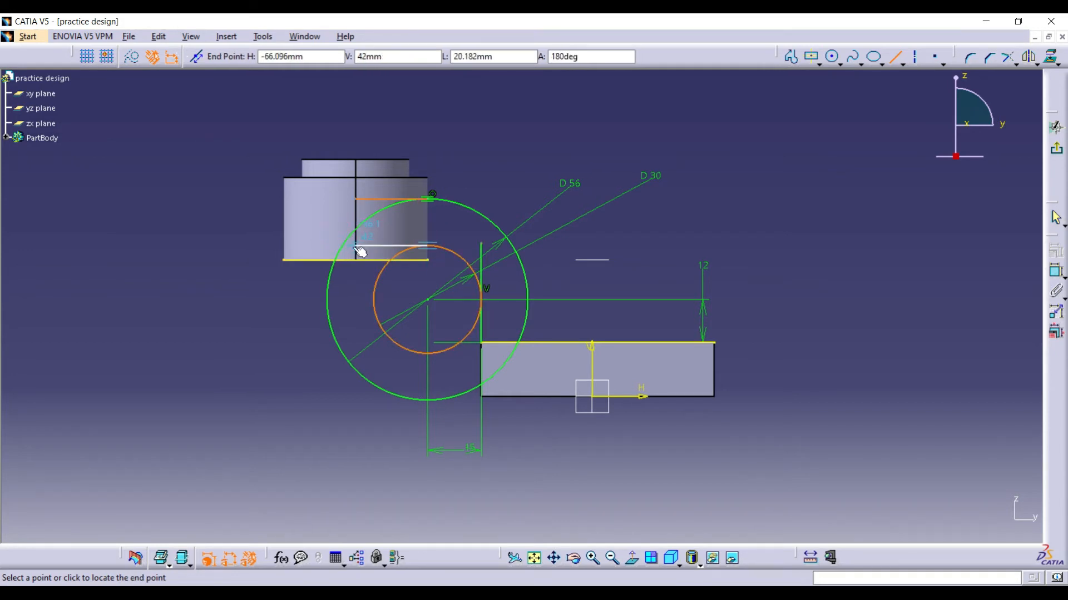
click(358, 248)
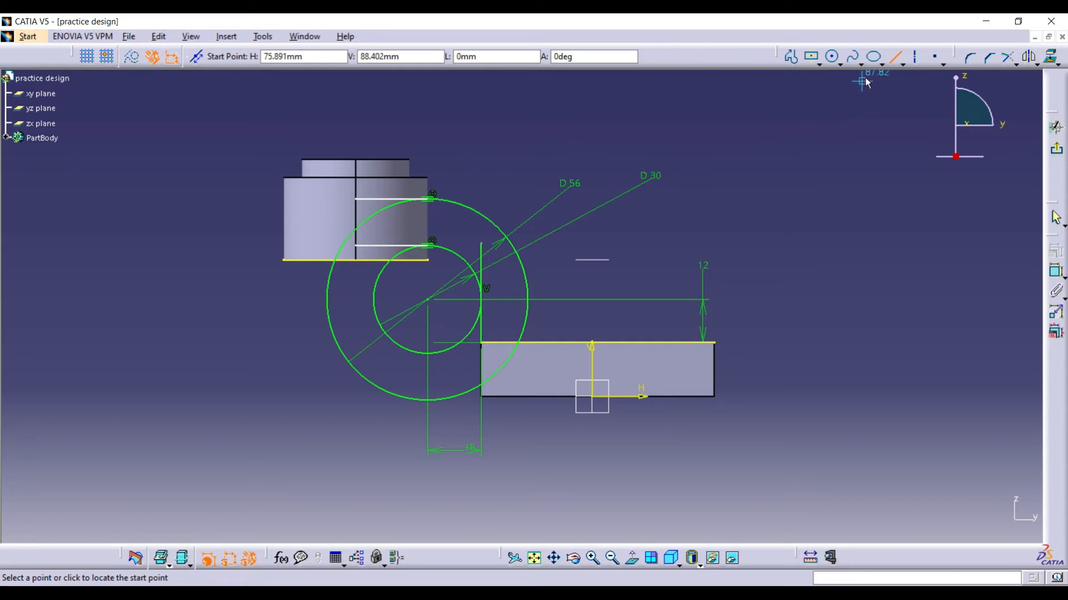
Join the free ends of the two horizontal lines with a vertical line along the boss's axis.
click(365, 201)
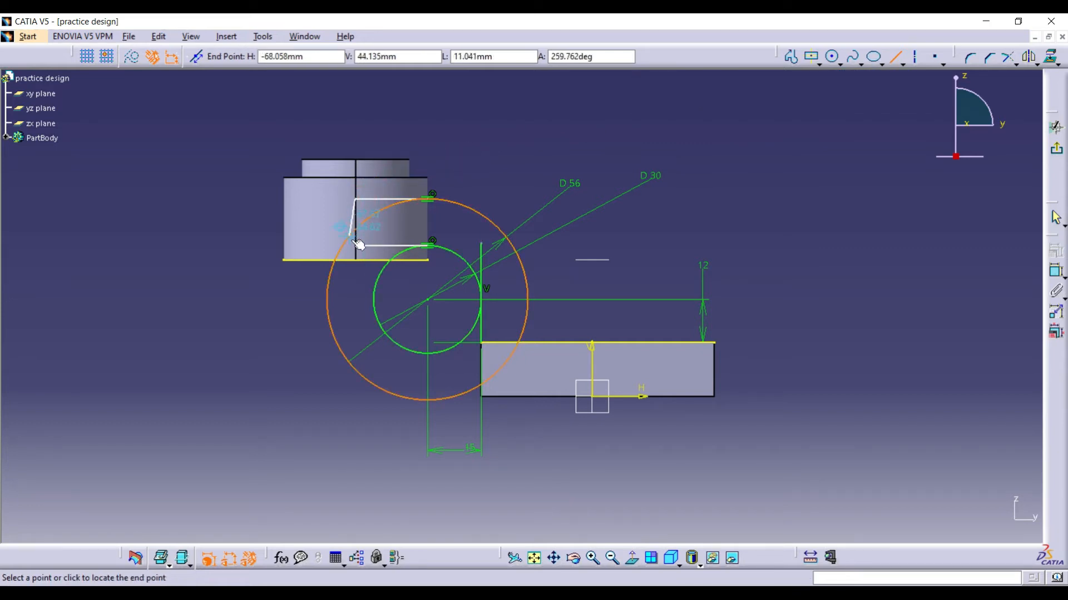
click(364, 250)
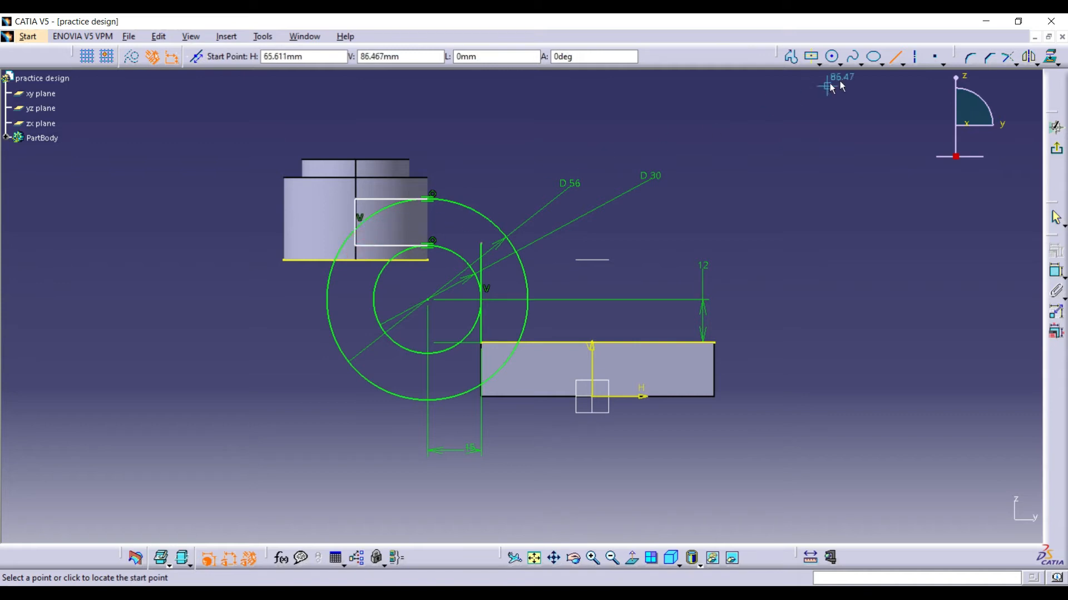
key(Escape)
Dimension the vertical line on the boss's axis from the vertical line at the plate's corner and set the distance to 35 mm.
click(1055, 271)
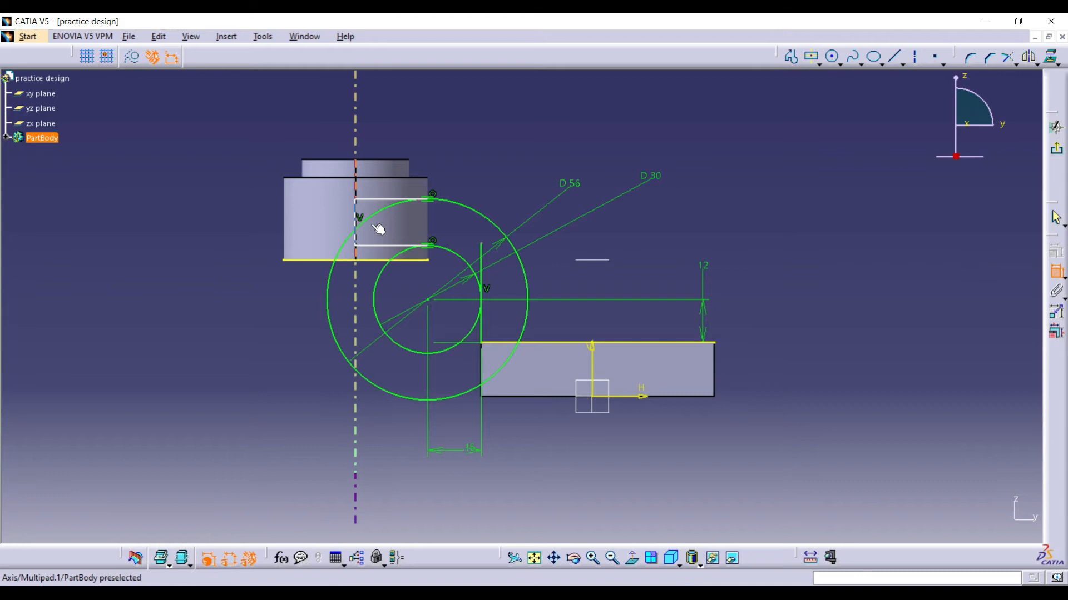
click(356, 212)
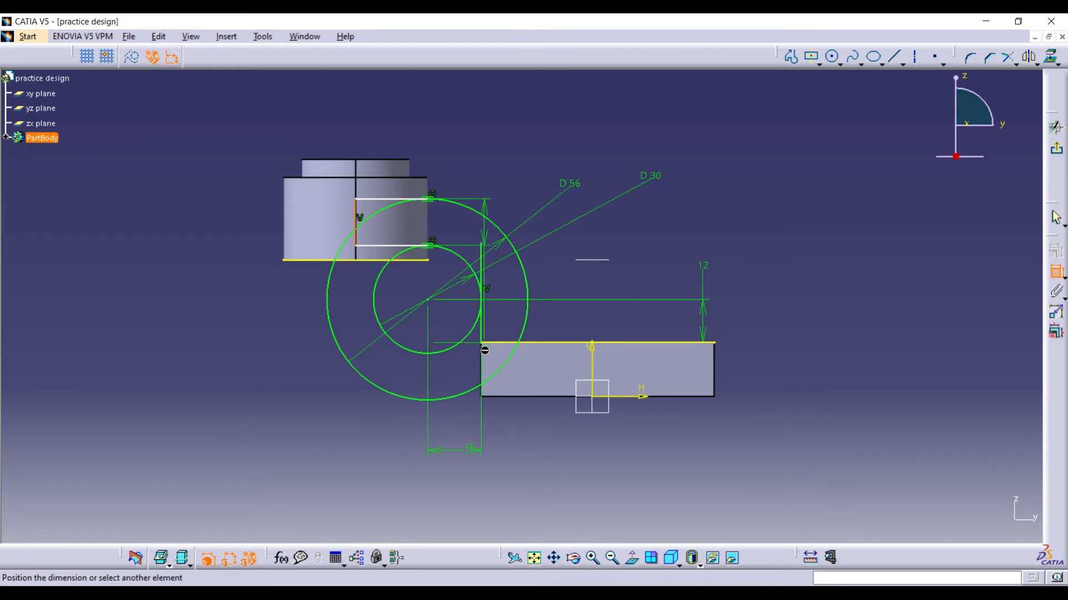
click(471, 159)
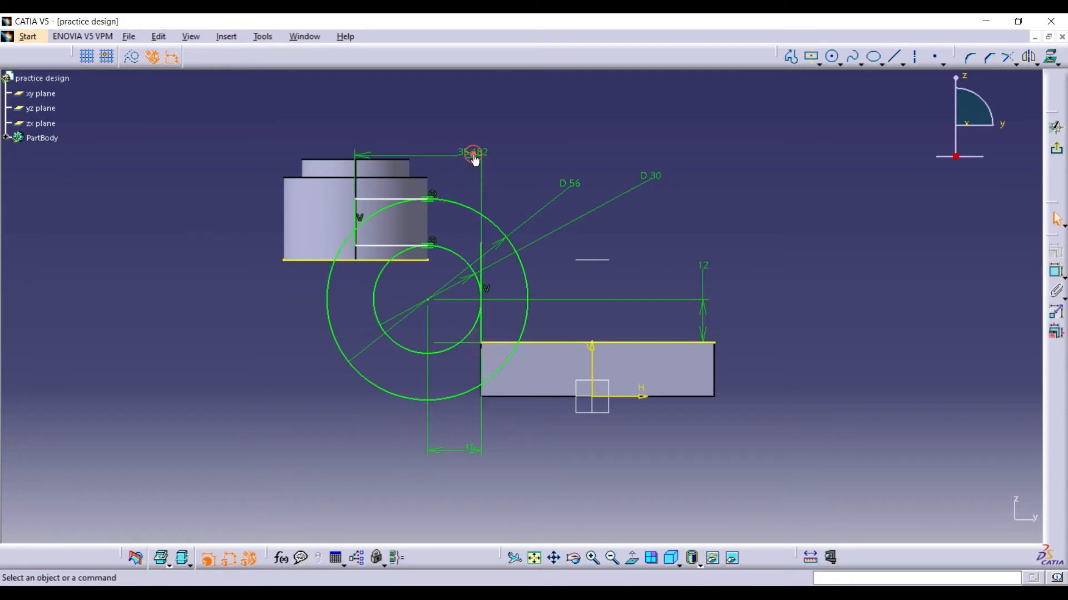
double_click(473, 155)
text(35mm)
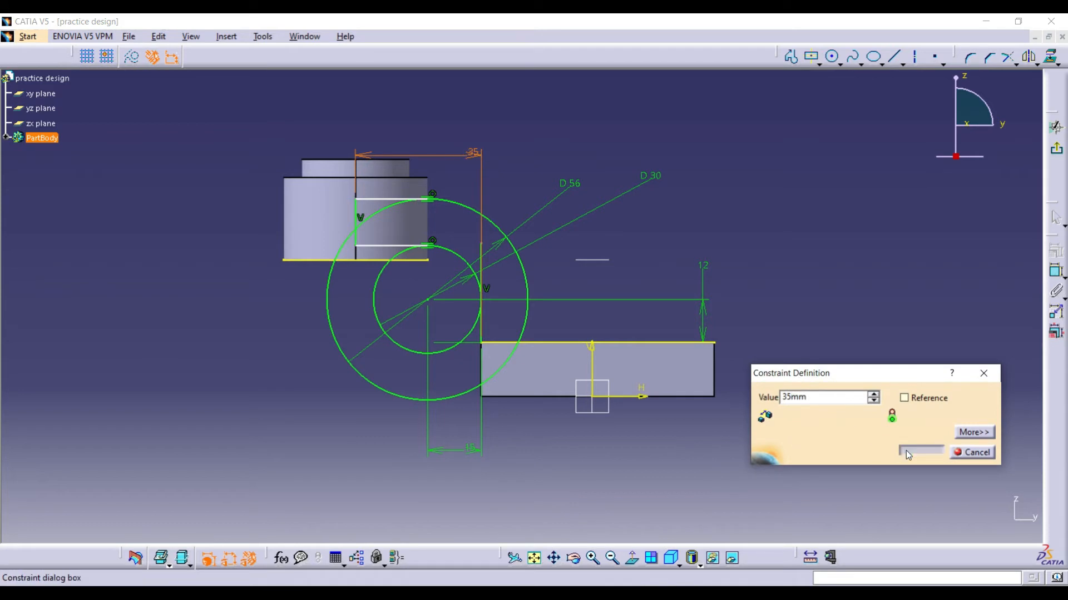
click(921, 452)
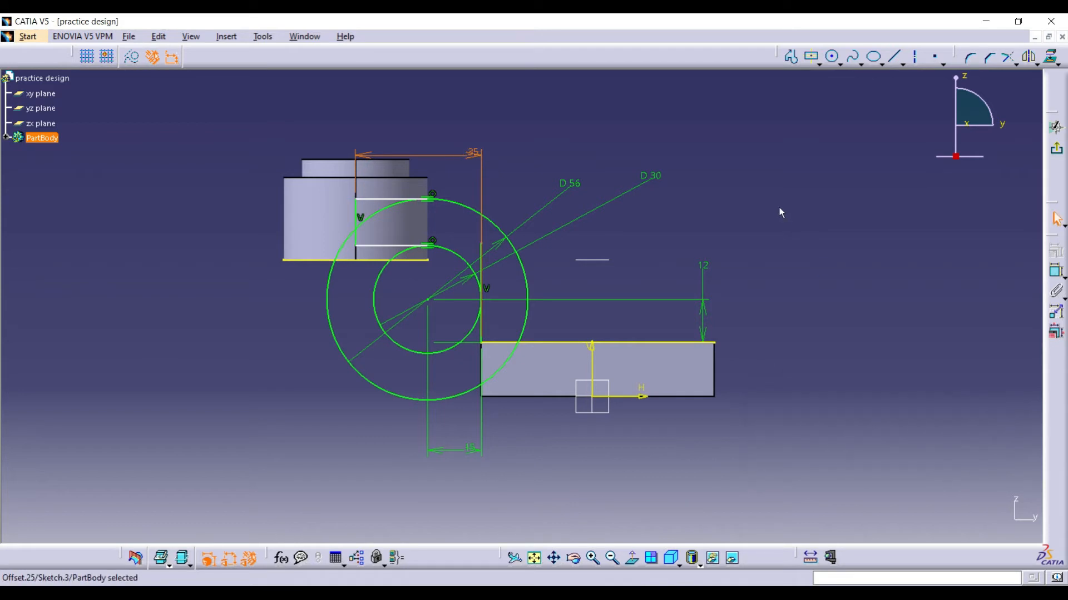
Delete the projected lower edge of the boss and the projected upper edge of the plate from the sketch.
right_click(412, 260)
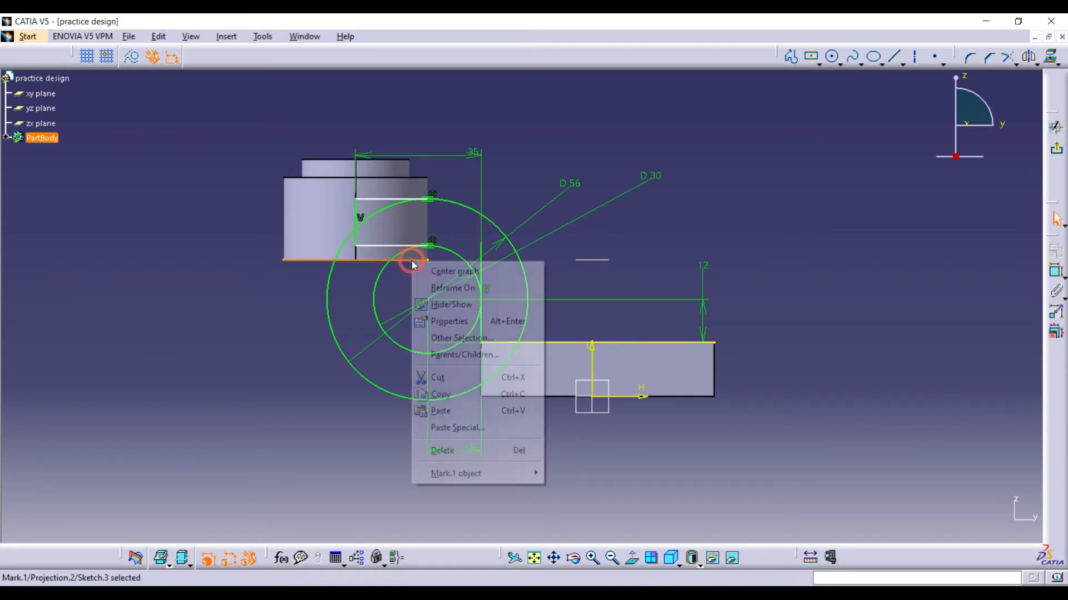
click(454, 450)
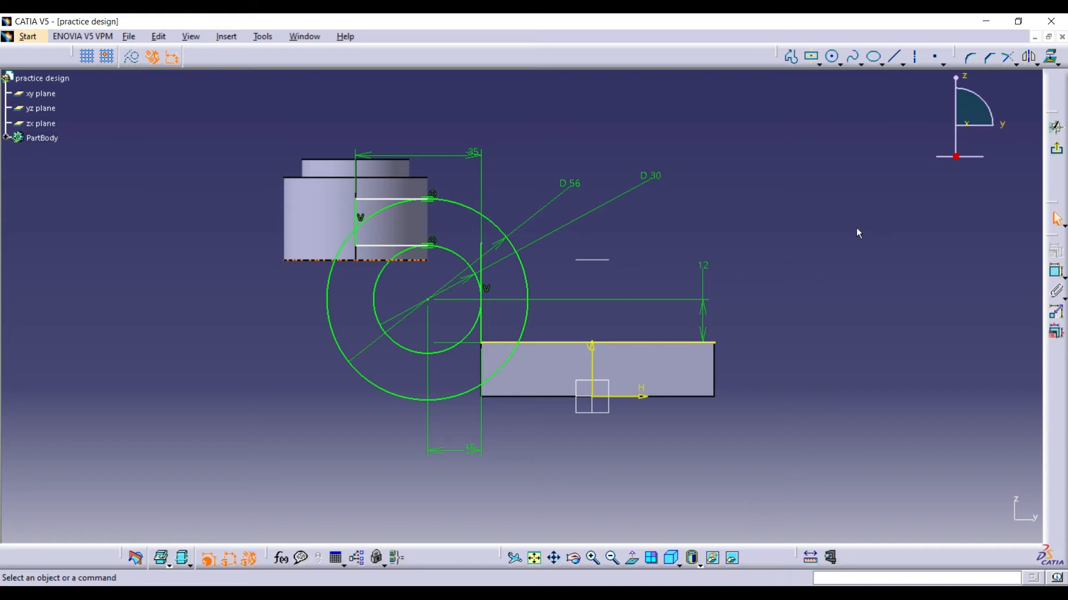
right_click(613, 345)
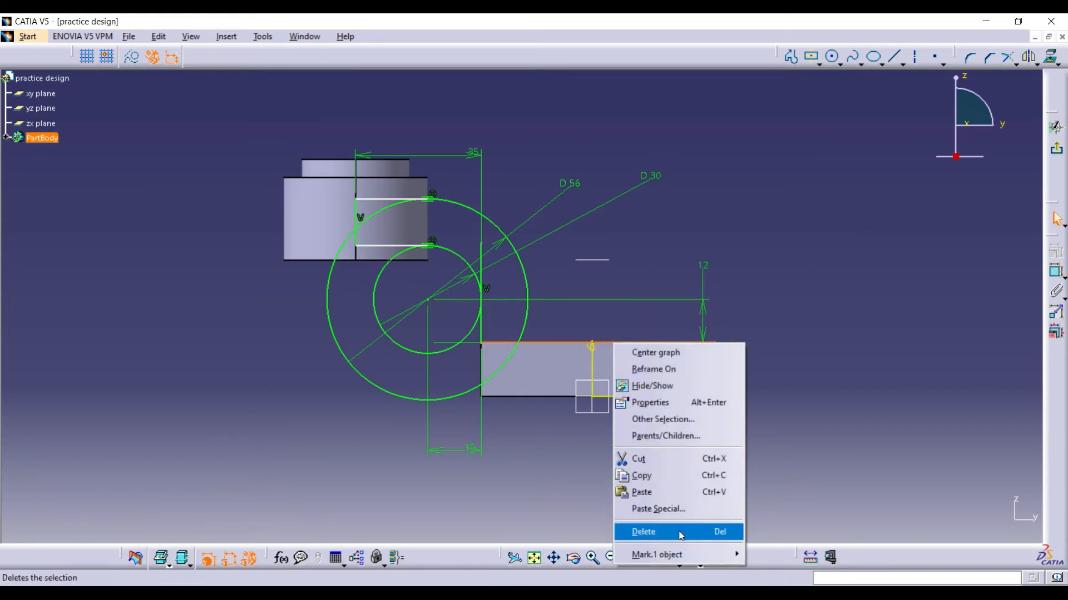
click(681, 536)
click(815, 265)
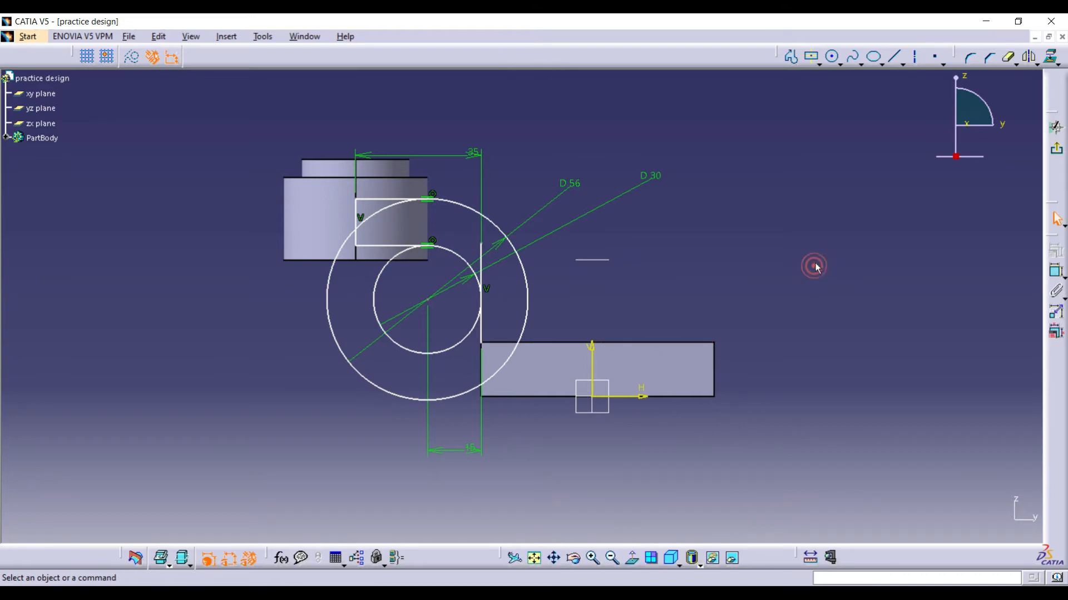
Draw a horizontal line from the plate's corner along its upper edge and set the line's length to 13 mm.
click(897, 60)
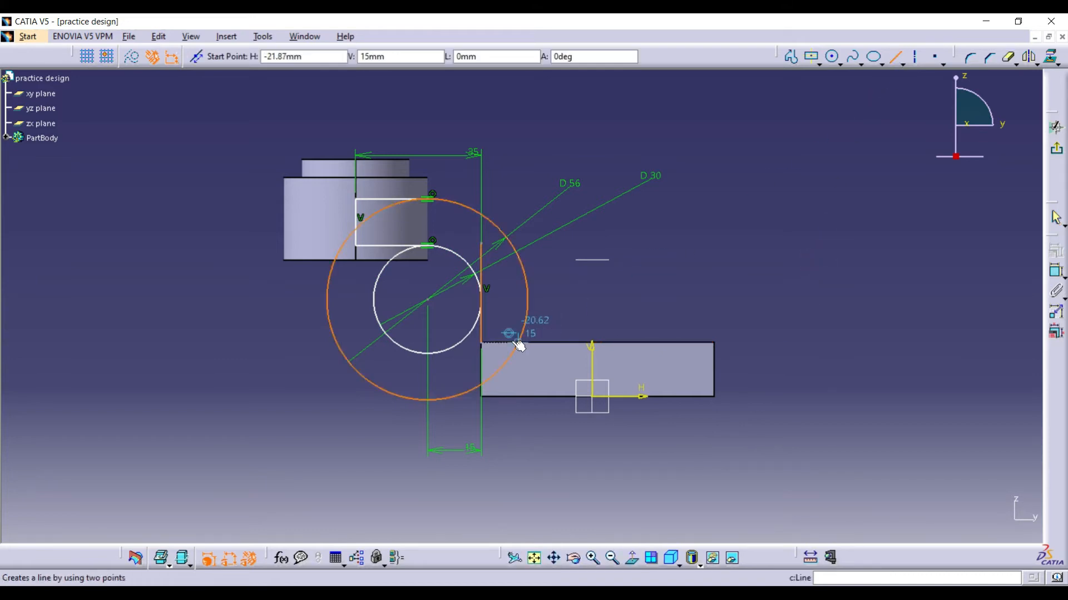
click(481, 343)
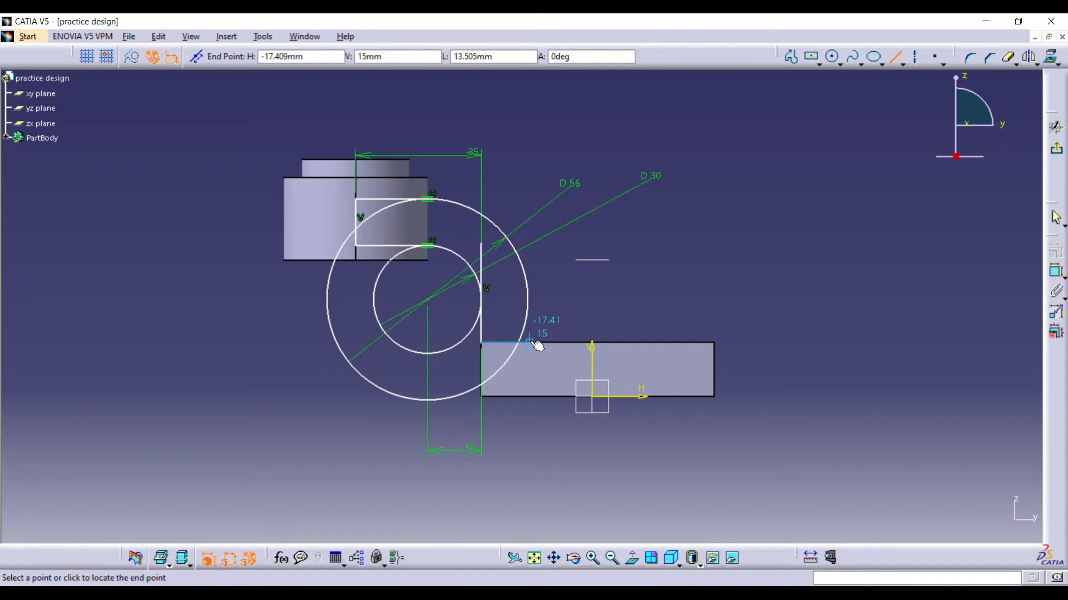
click(529, 343)
click(1053, 272)
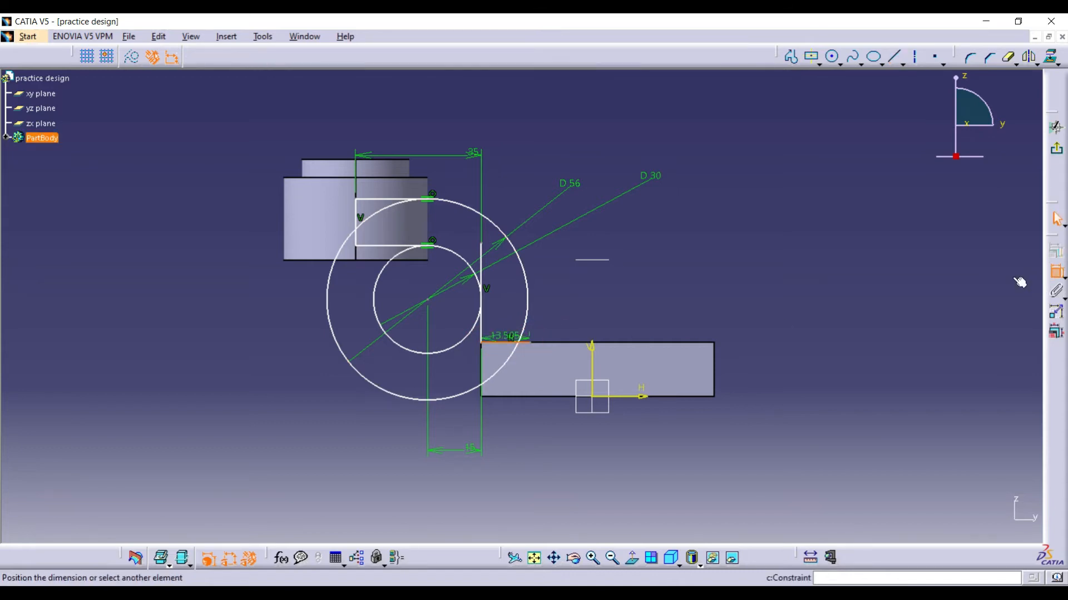
click(698, 294)
double_click(698, 289)
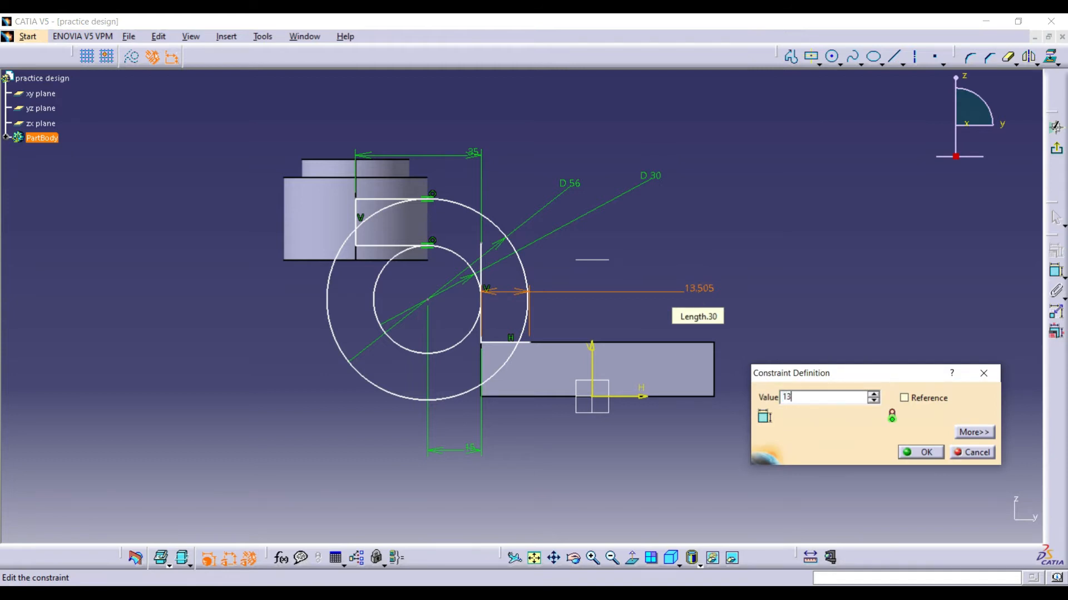
key(Return)
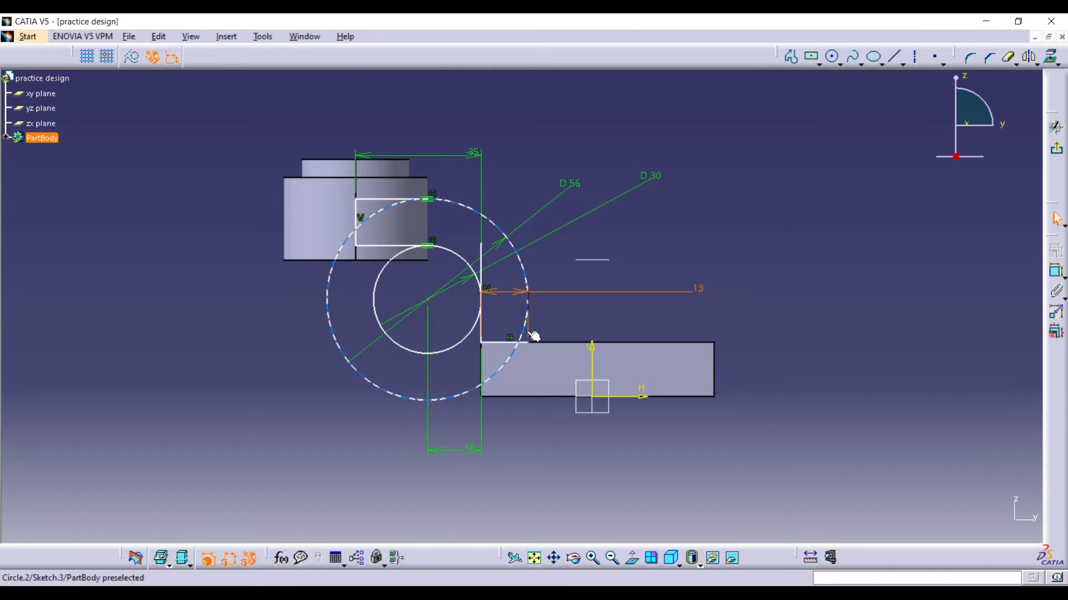
Draw a vertical line about 15 mm long from the free end of the 13 mm line up to the outer circle.
click(895, 56)
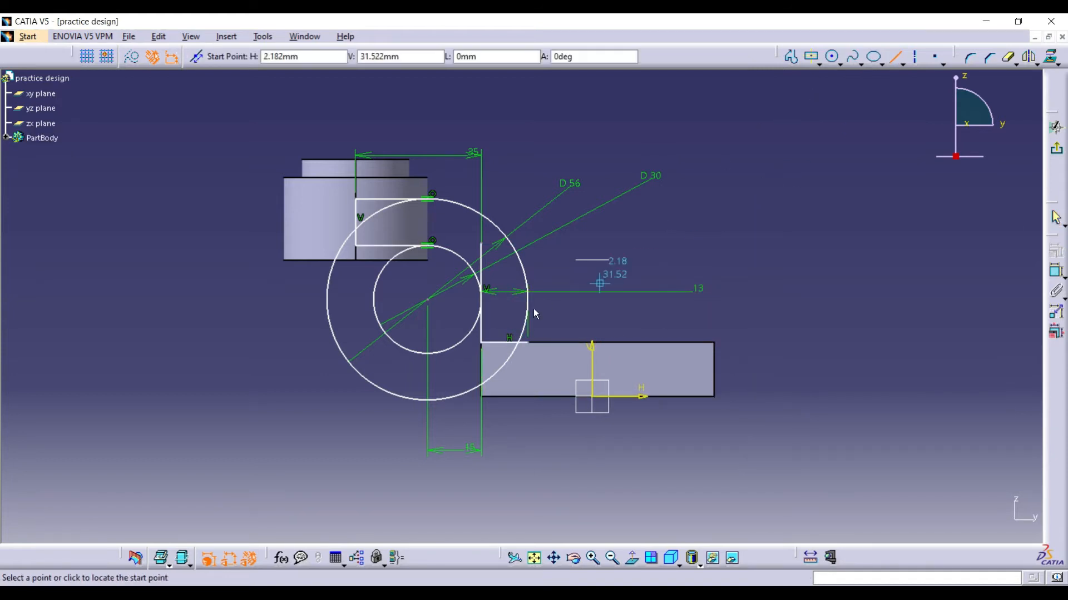
click(528, 343)
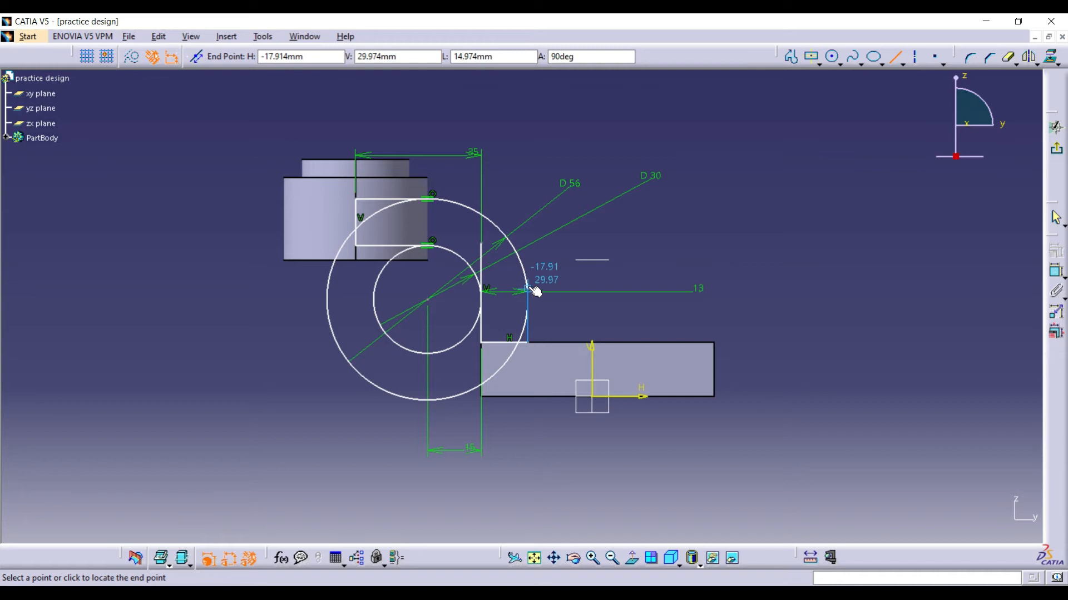
click(535, 291)
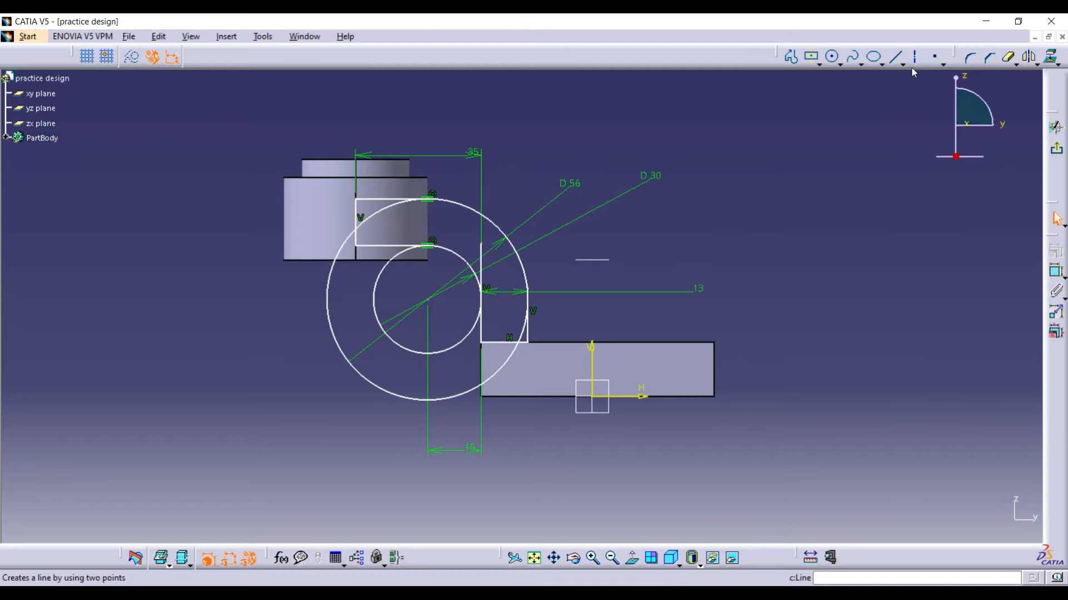
Trim both circles to the arcs between the boss lines and the plate, and trim the excess of the vertical line at the plate's corner.
click(1009, 56)
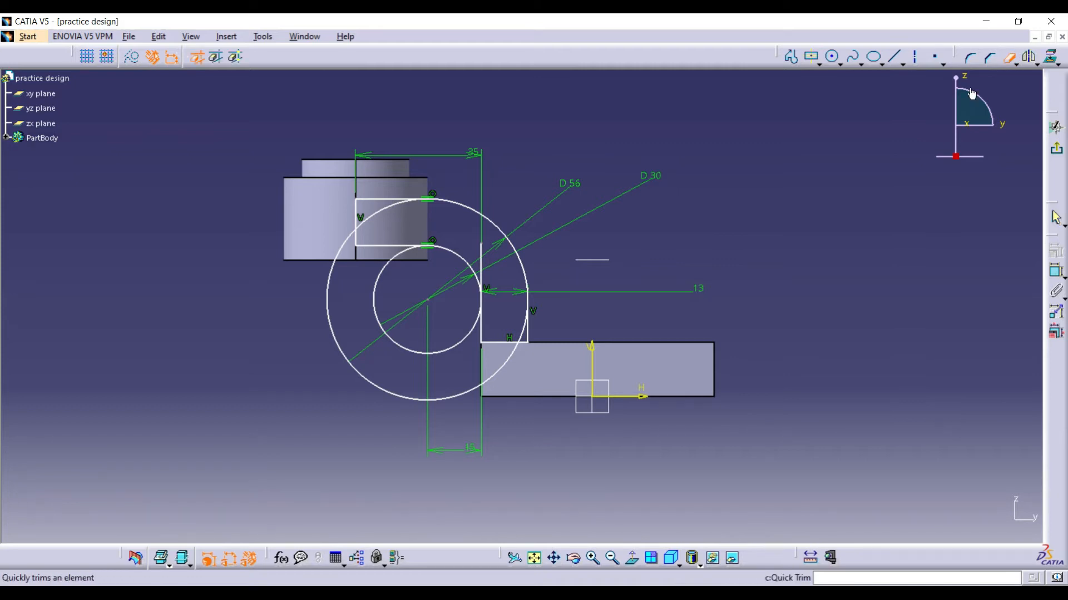
click(527, 311)
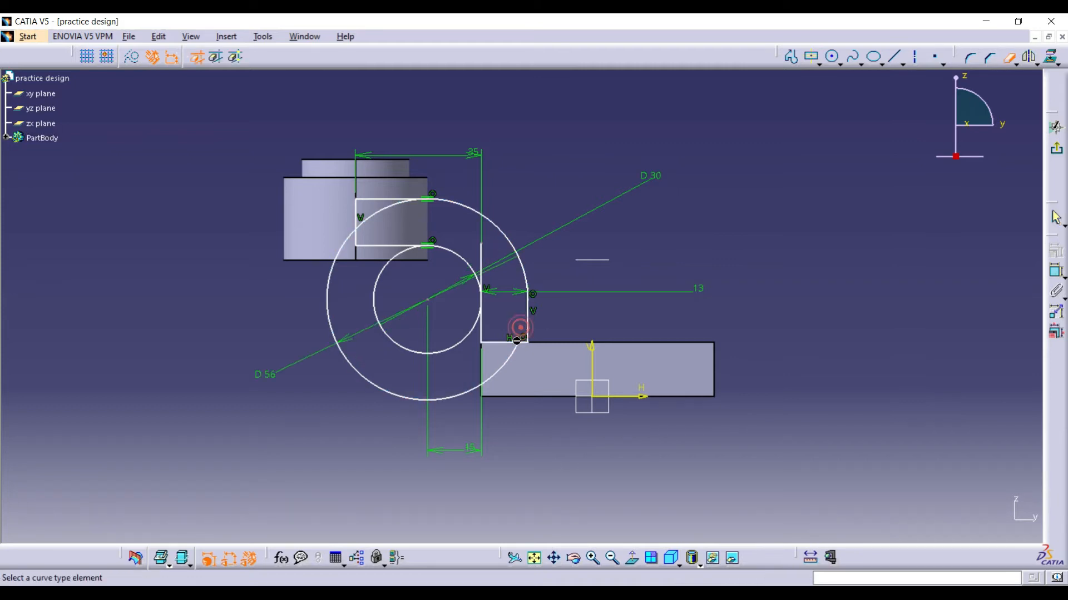
click(507, 371)
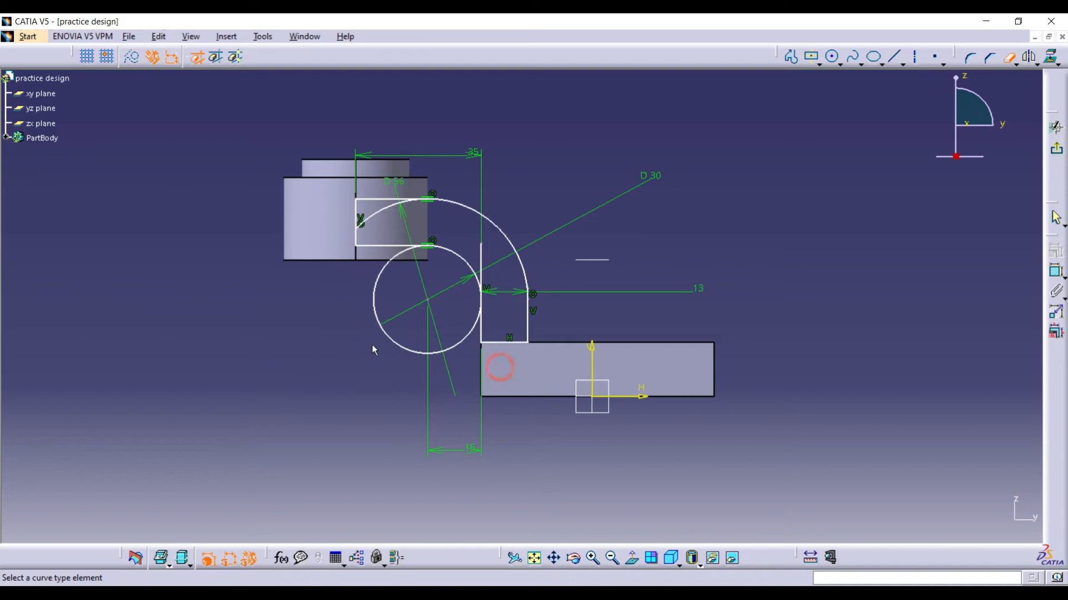
click(380, 265)
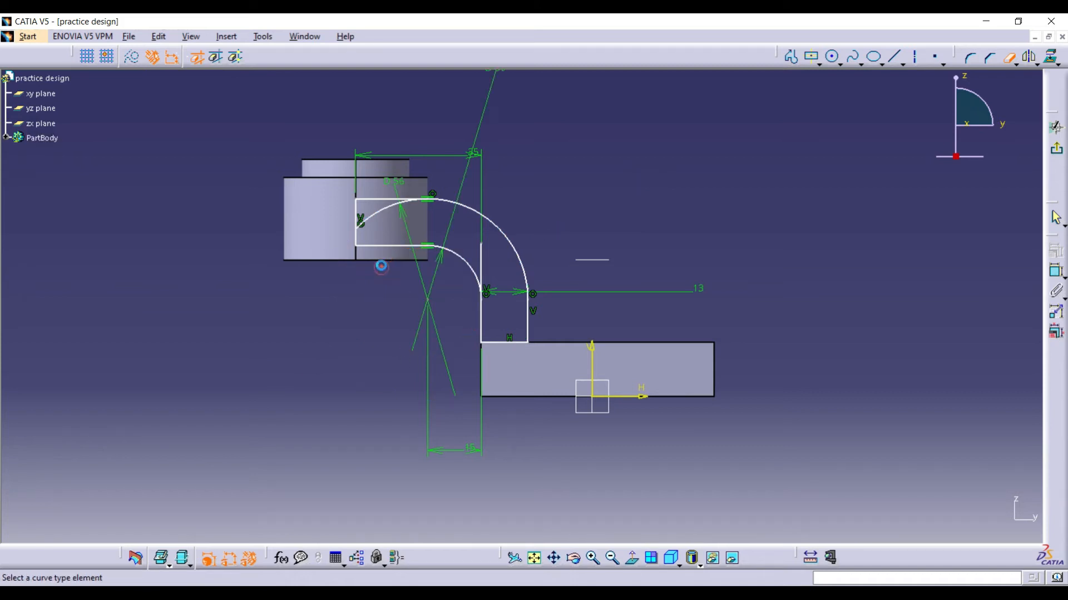
click(375, 217)
click(484, 257)
click(1009, 58)
click(693, 250)
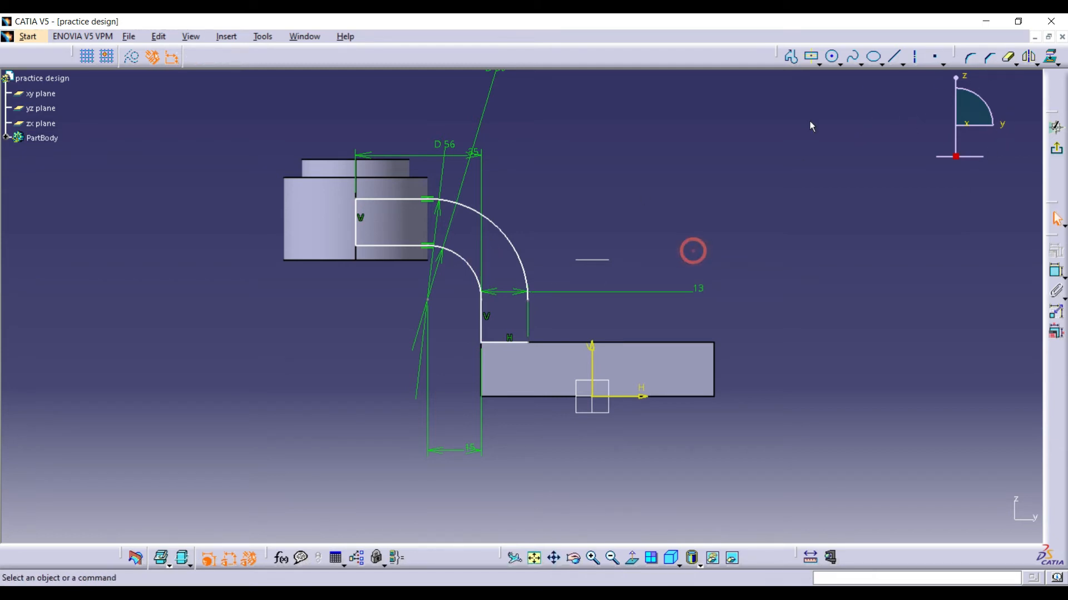
Close the web profile with a 12 mm vertical line from the outer arc's end to the free end of the 13 mm line.
click(895, 57)
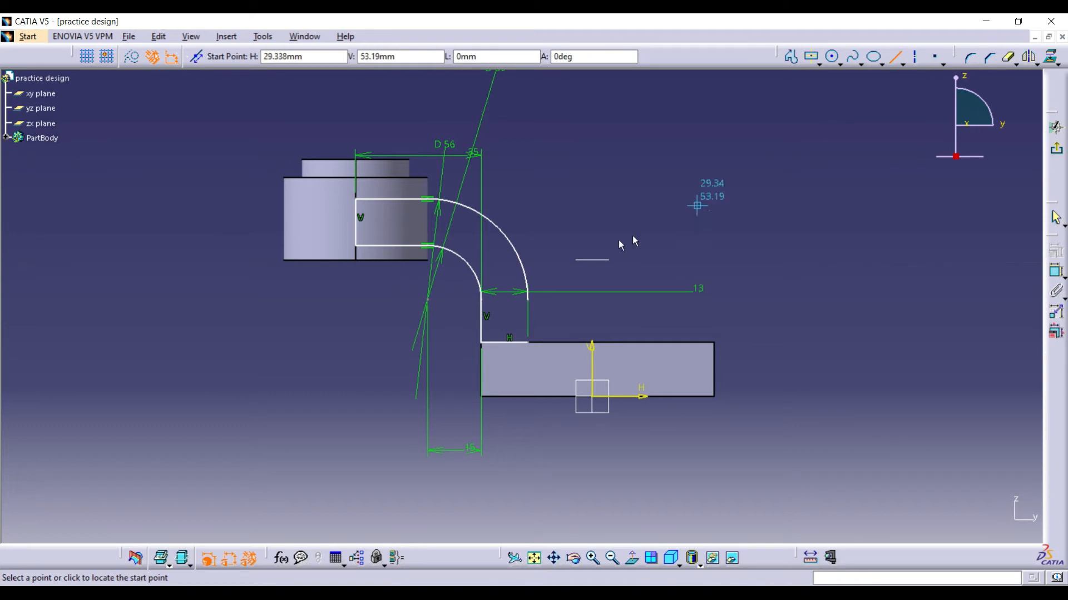
click(532, 302)
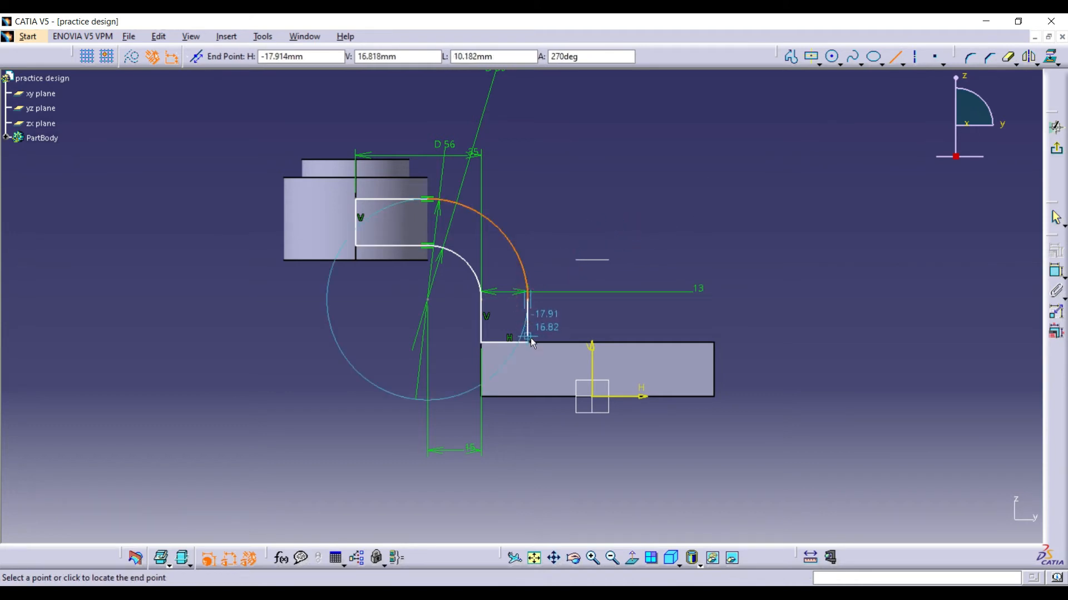
click(529, 345)
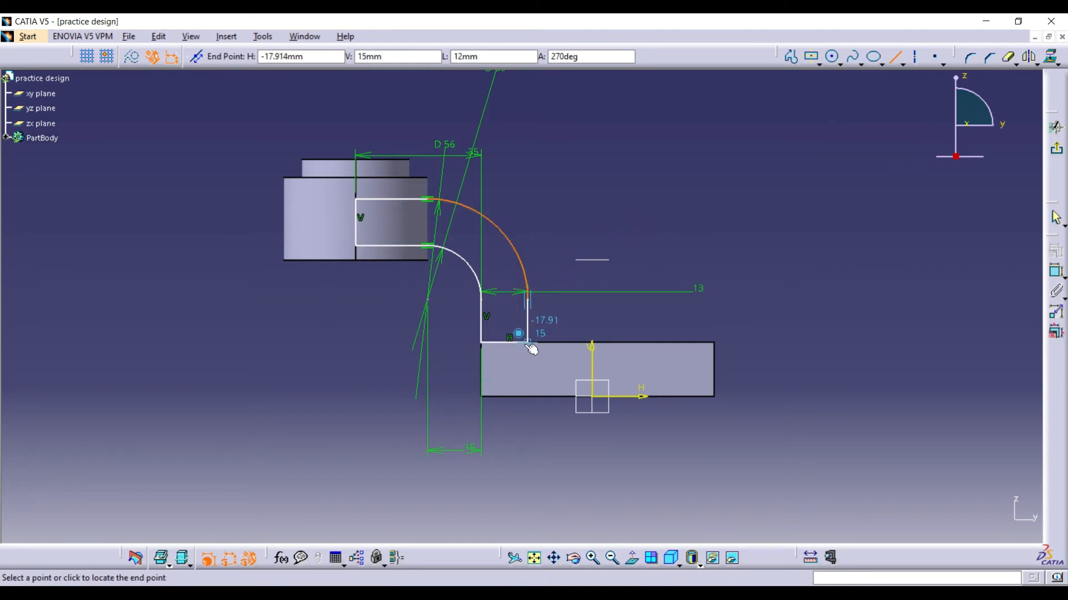
click(528, 345)
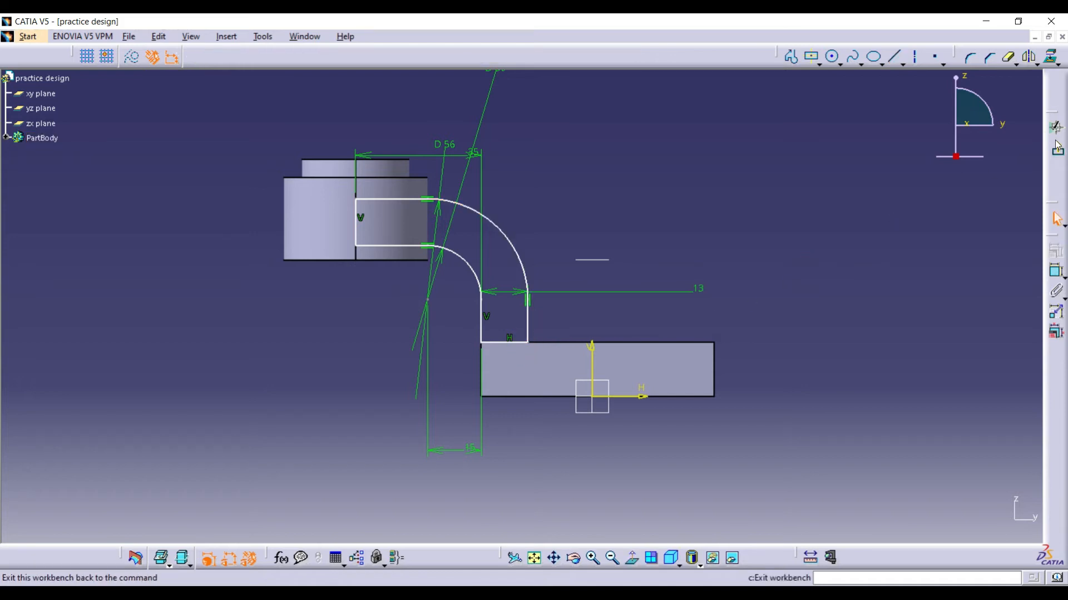
Finish the web sketch and pad its closed profile 20 mm with mirrored extent.
click(830, 558)
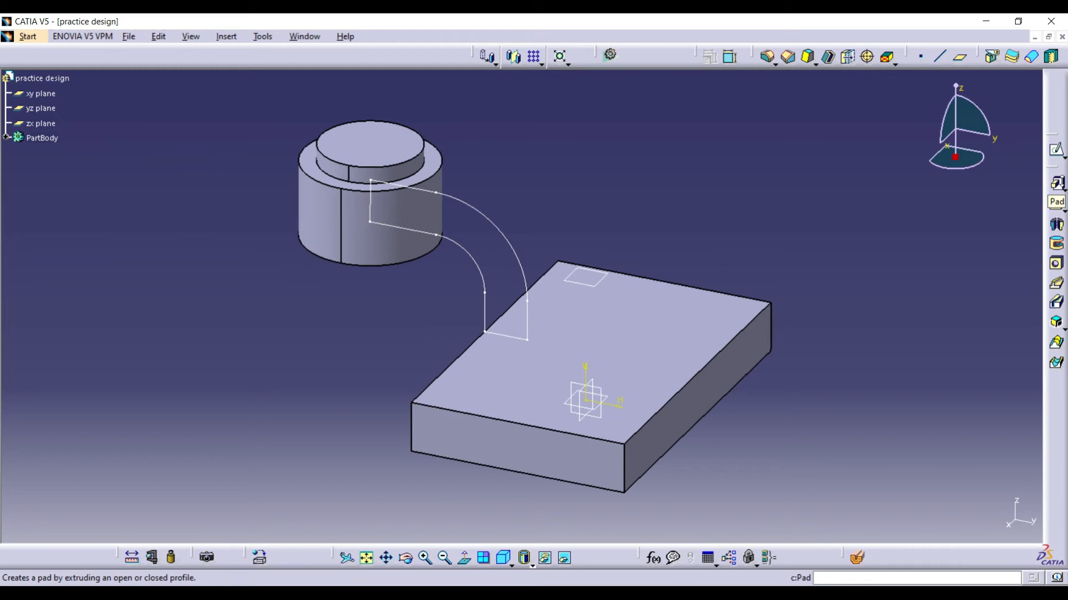
click(1057, 186)
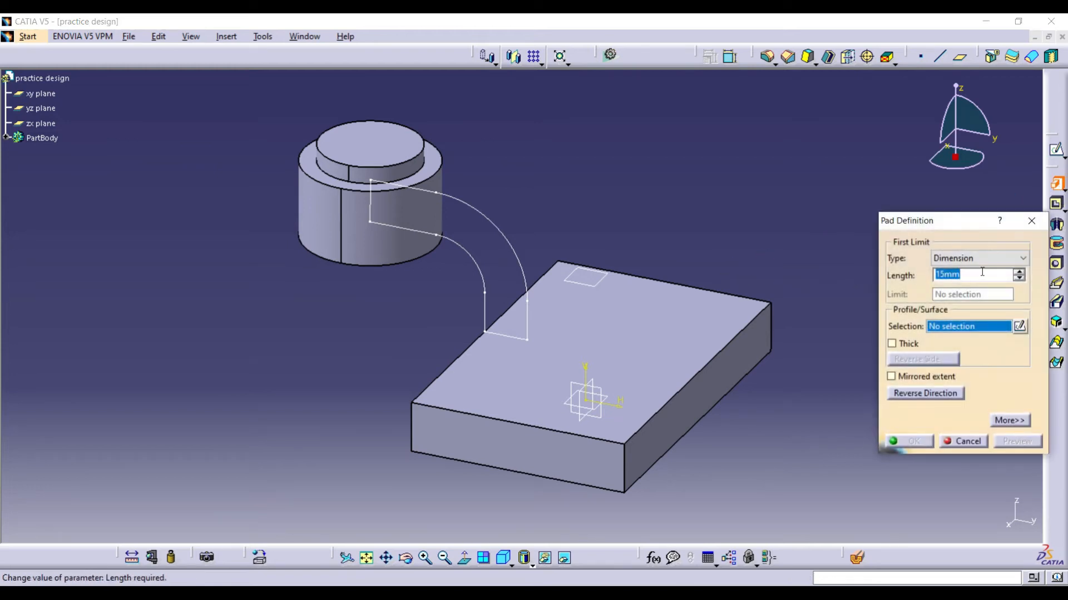
click(509, 238)
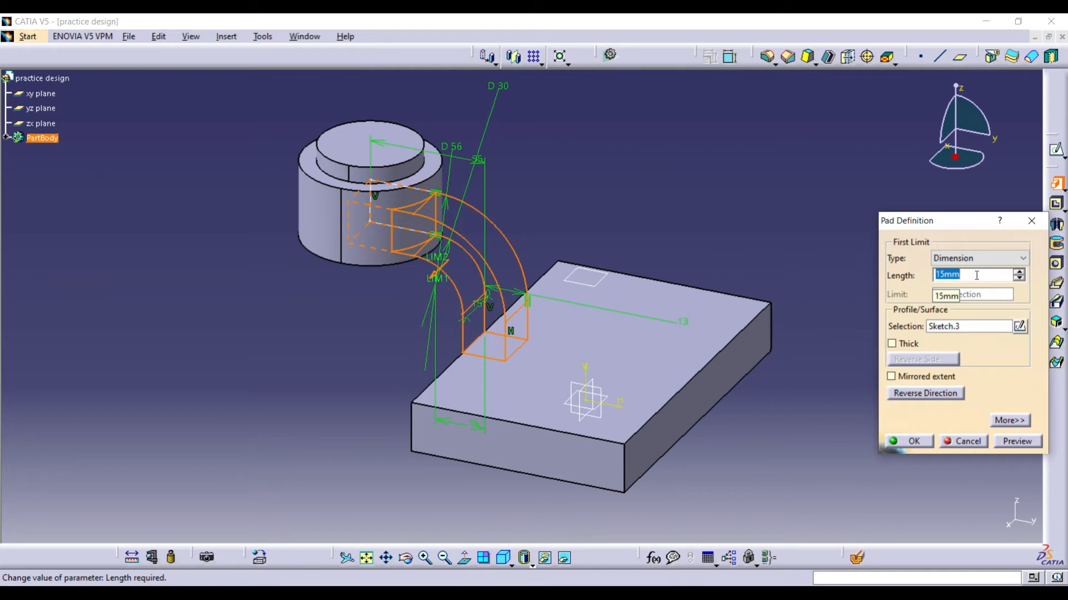
click(939, 382)
click(1017, 441)
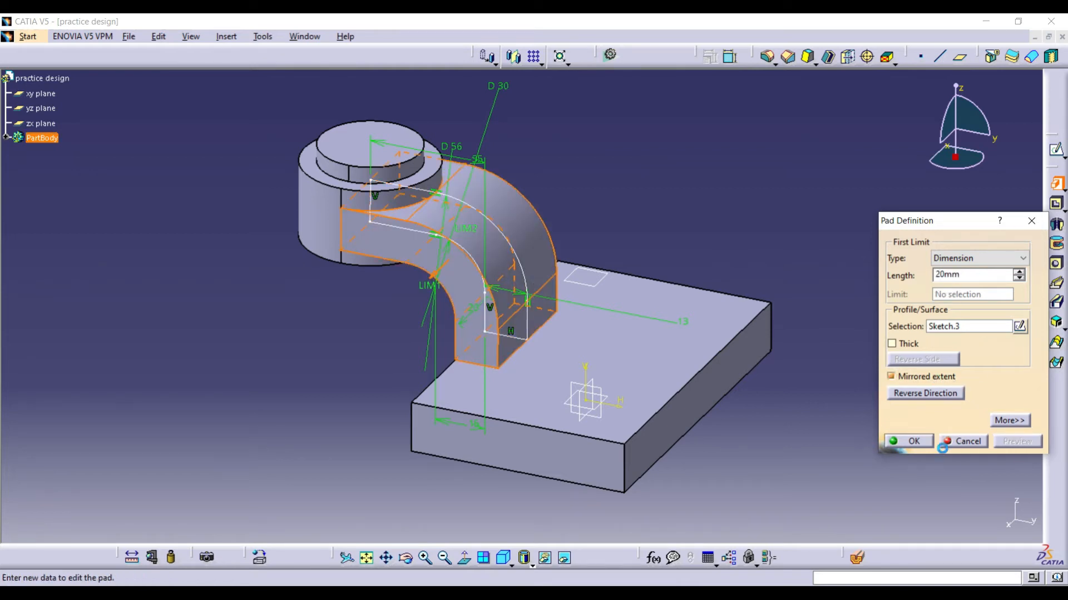
click(907, 442)
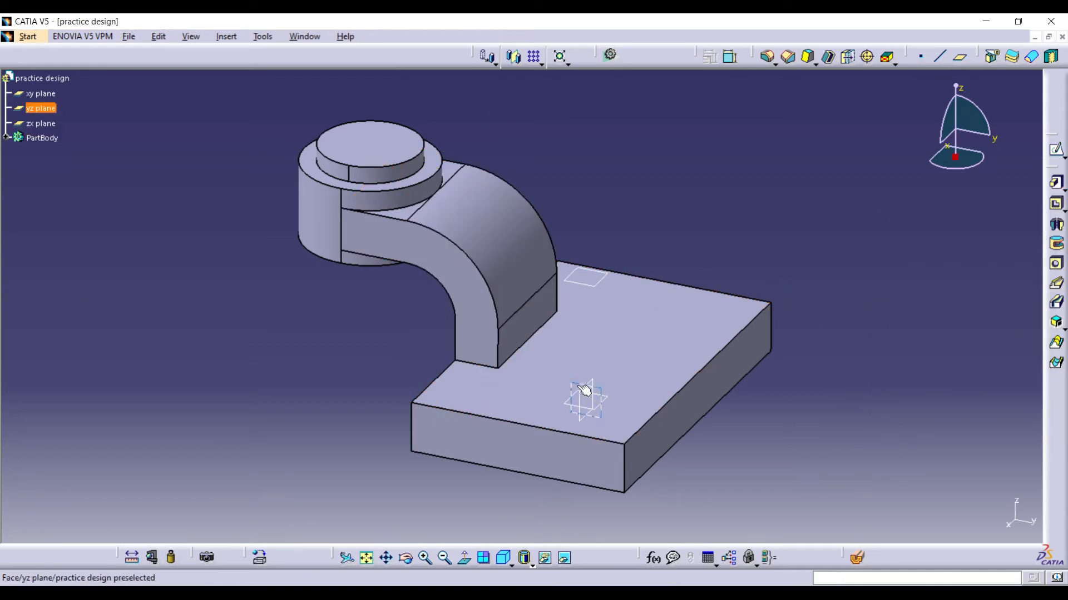
Start a sketch on the yz plane and project the web's outer arc, its outer vertical edge and the plate's upper edge into it.
click(604, 391)
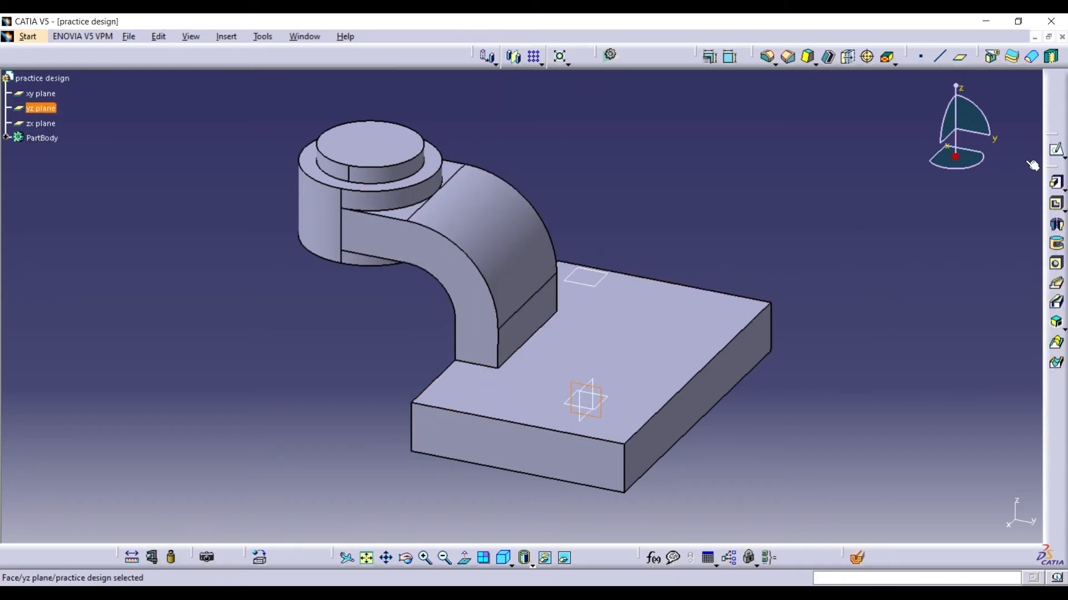
click(1056, 149)
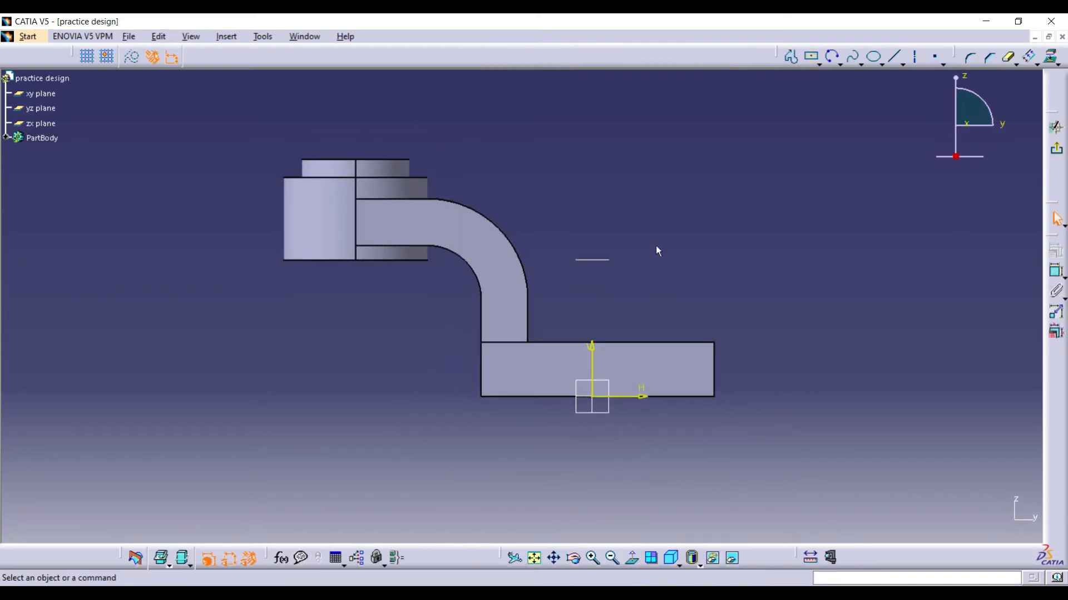
click(469, 212)
ctrl+click(527, 321)
ctrl+click(561, 342)
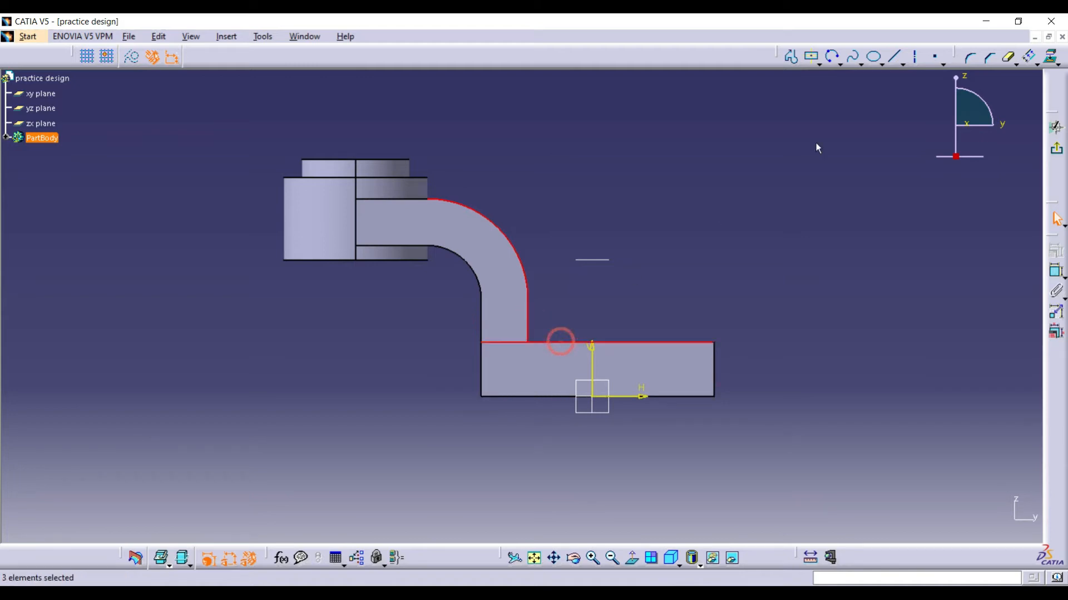
click(1050, 57)
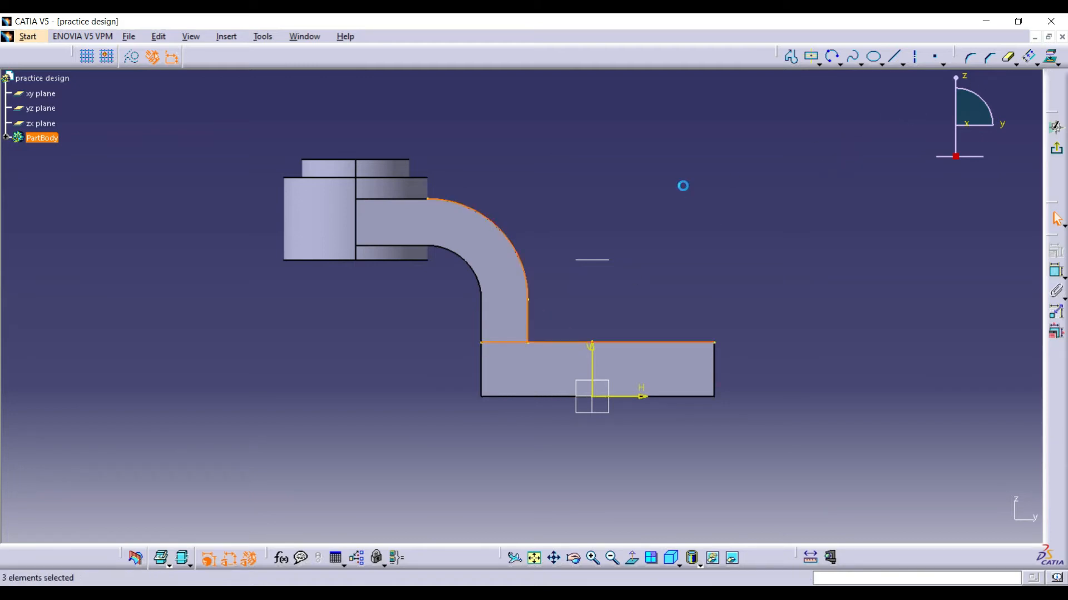
Draw a three-point arc from the upper end of the web's outer arc to the plate's far upper corner.
click(833, 56)
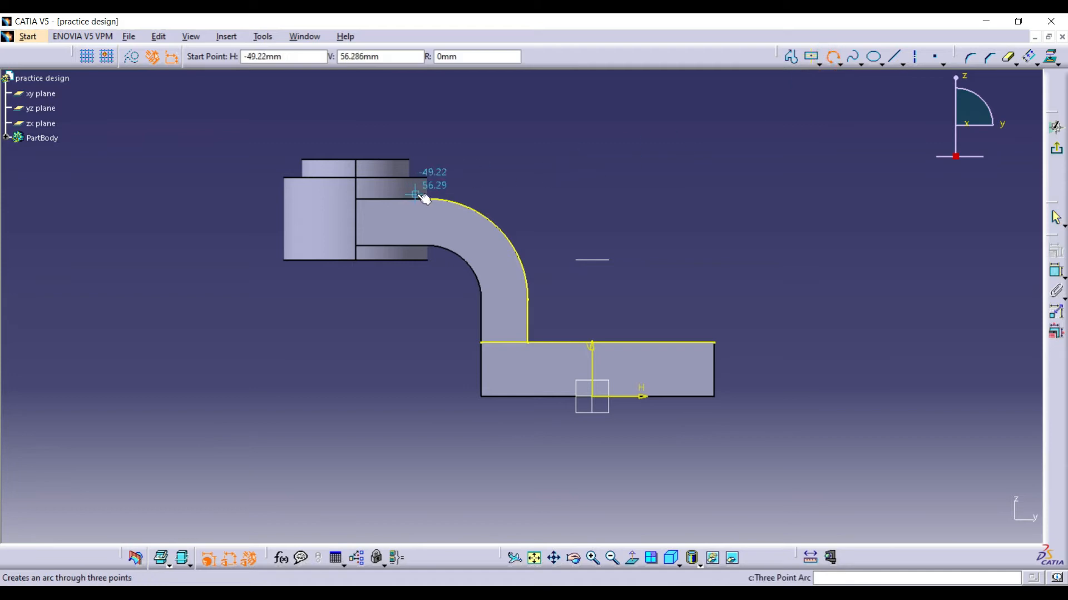
click(433, 204)
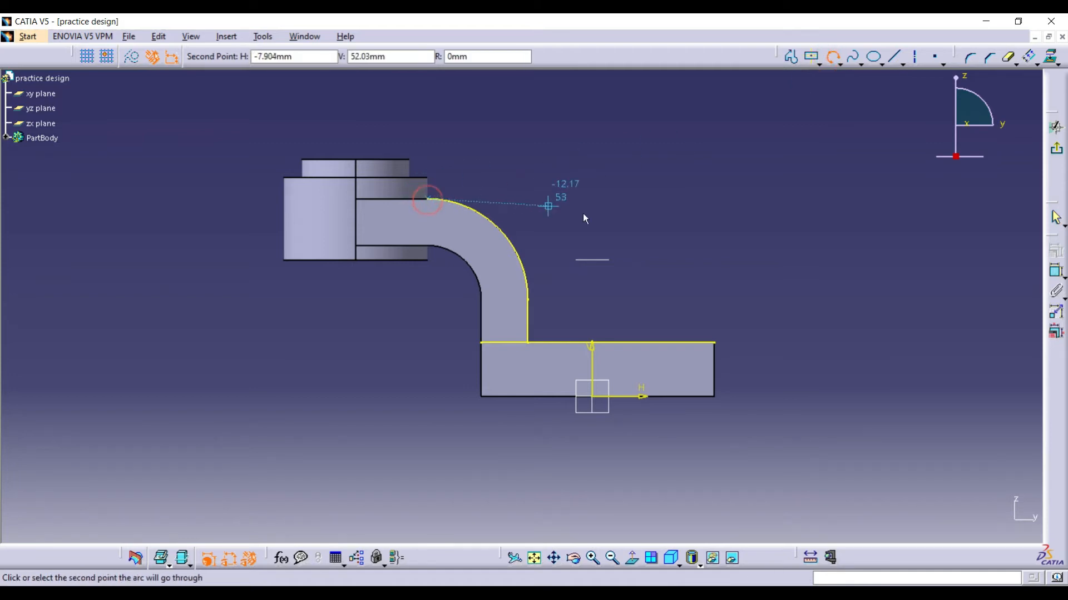
click(611, 231)
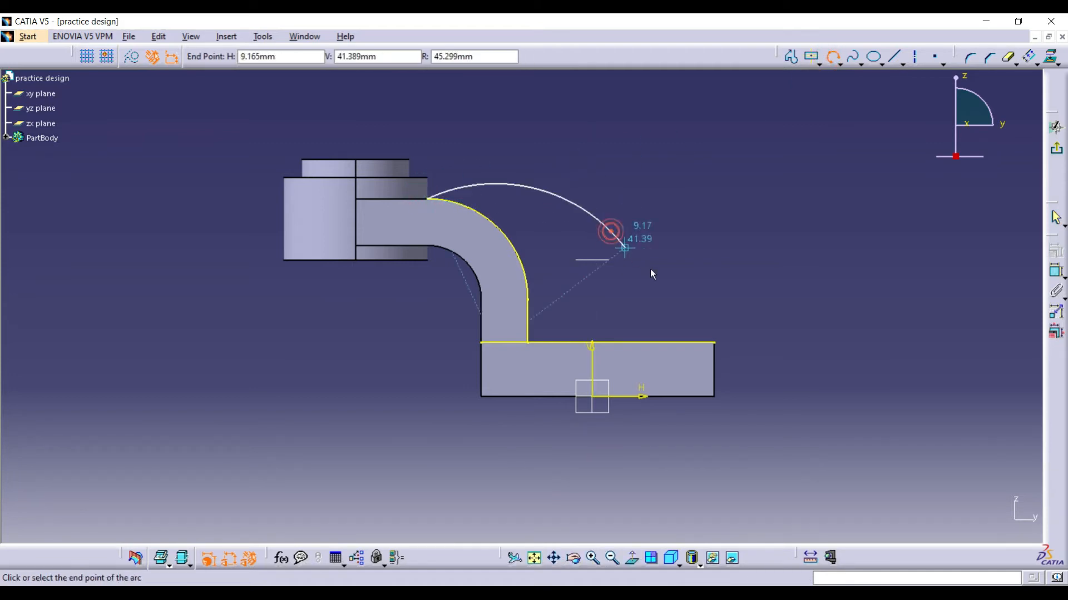
click(715, 343)
Dimension the new rib arc and set its radius to 95 mm.
click(1056, 270)
click(623, 239)
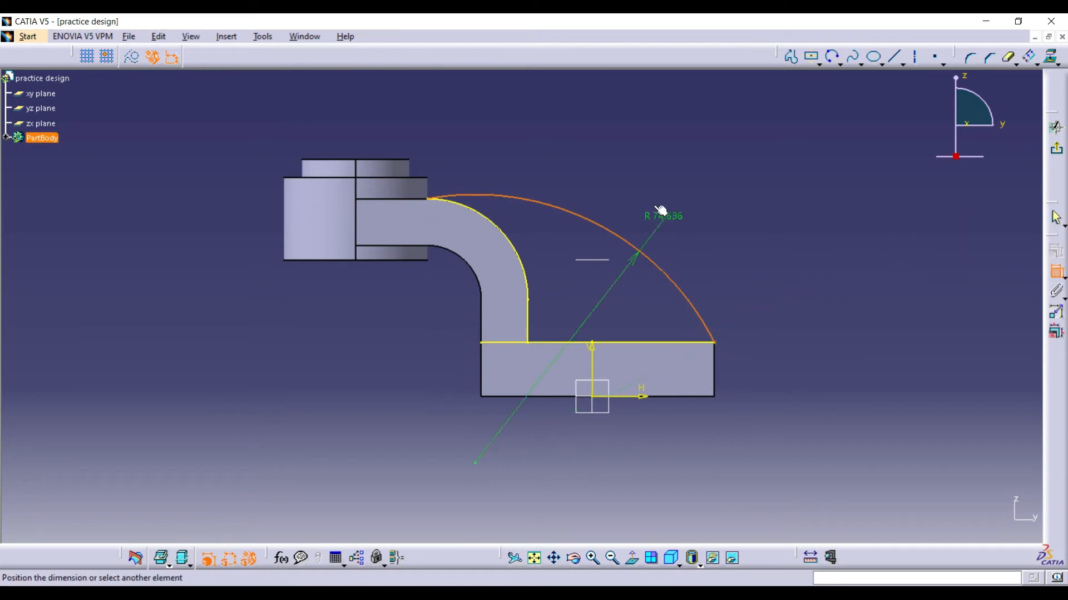
click(647, 196)
double_click(644, 190)
text(95)
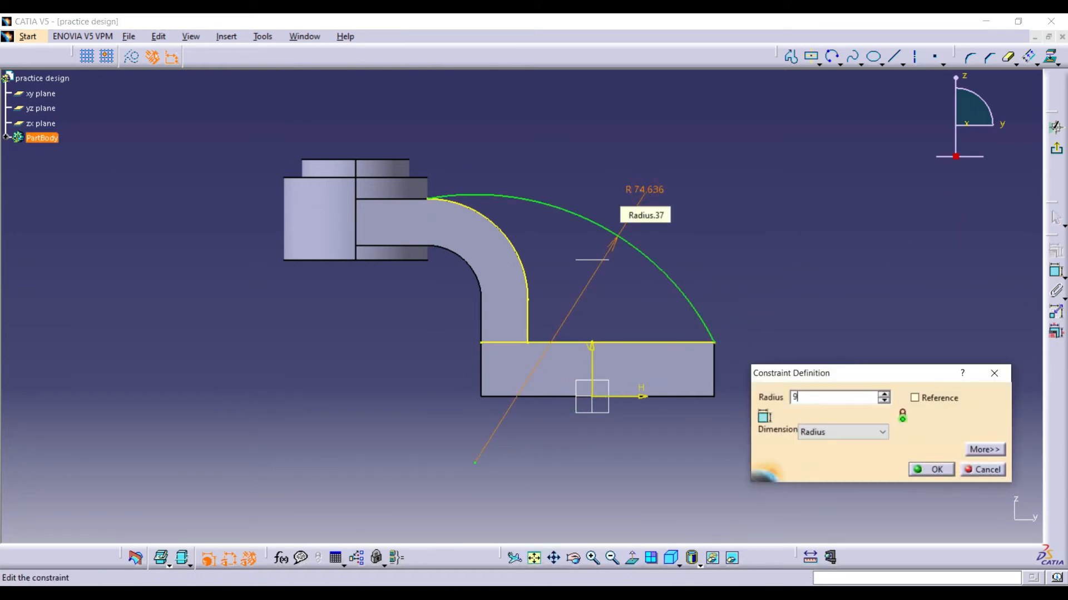
click(920, 468)
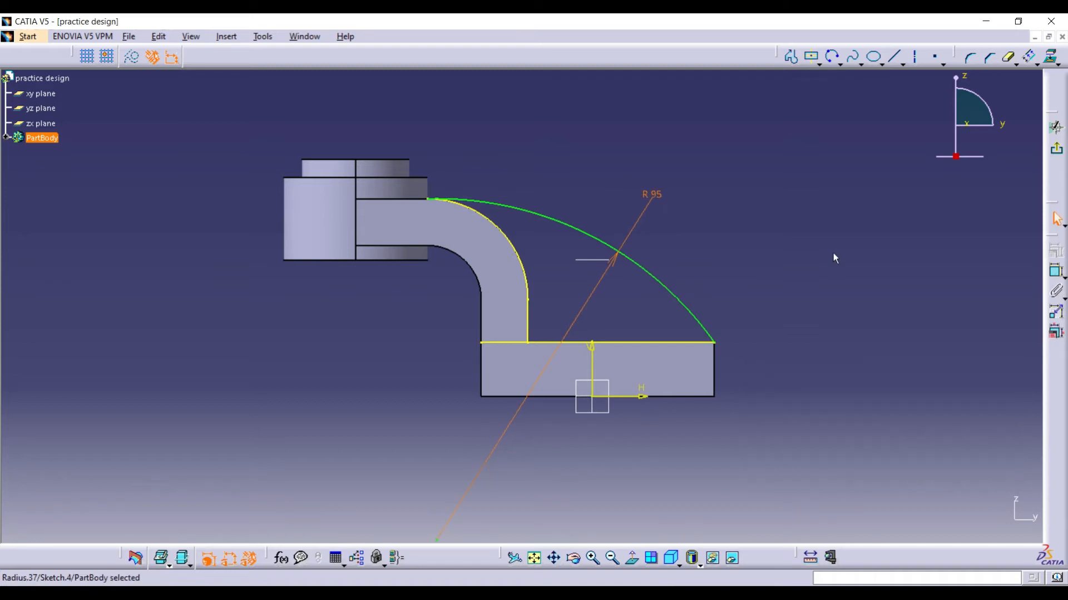
click(832, 252)
Offset the rib arc and the projected web arc and vertical line 6 mm inward as one chain.
click(586, 234)
ctrl+click(516, 249)
ctrl+click(528, 327)
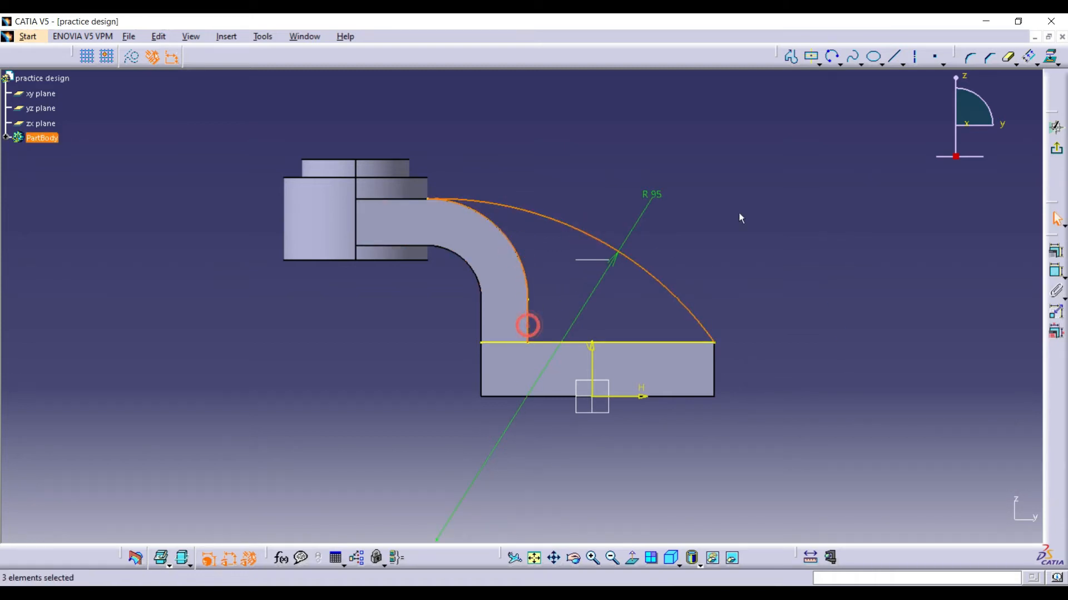
click(1028, 61)
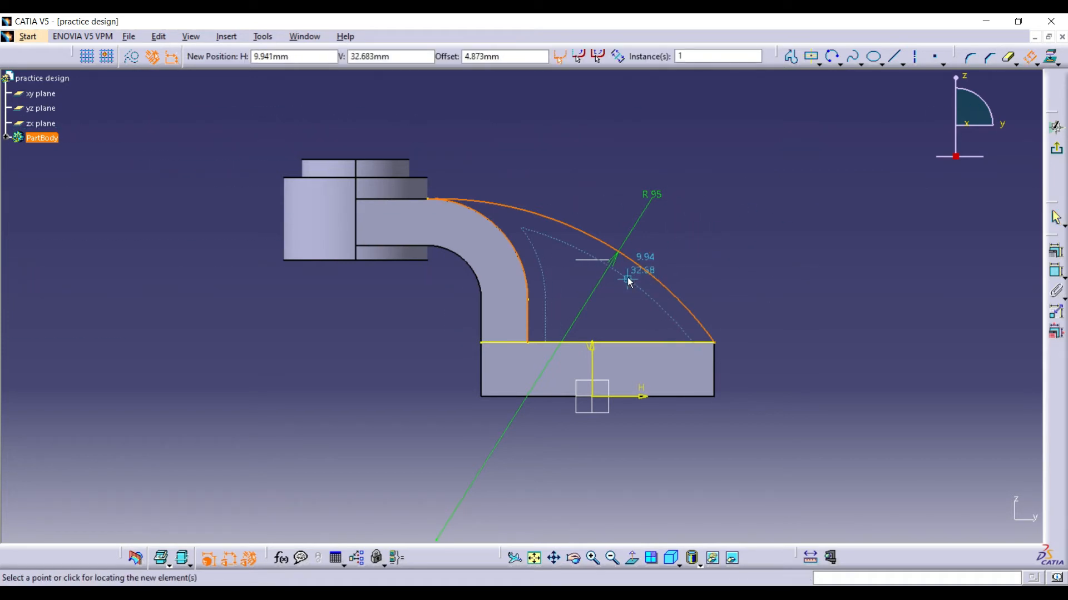
key(Tab)
key(Tab)
text(6)
key(Return)
Offset the projected upper edge of the plate 6 mm upward.
click(658, 343)
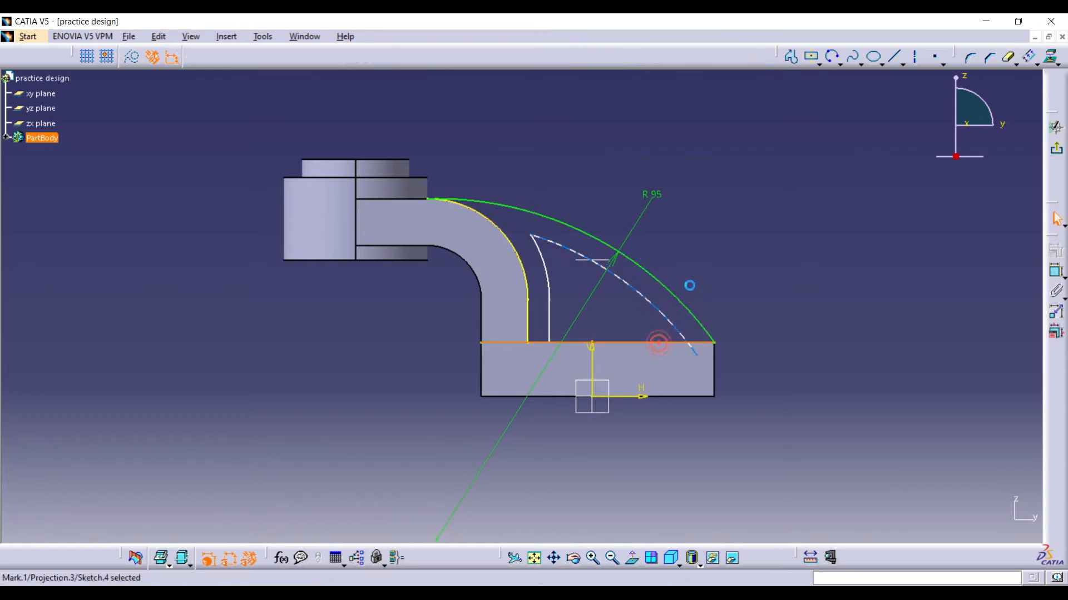
click(1030, 58)
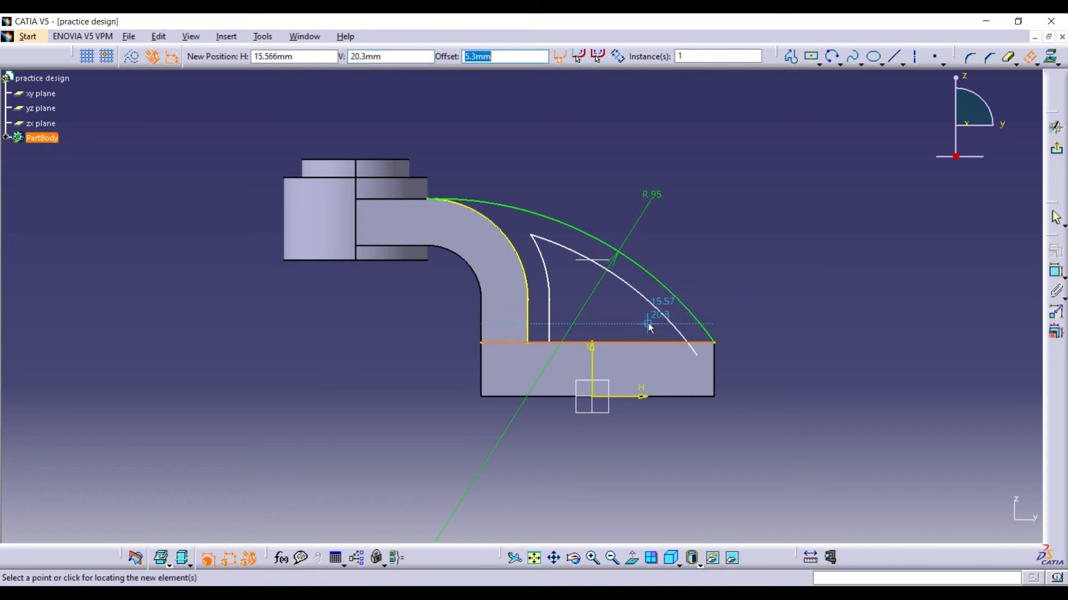
text(6)
key(Return)
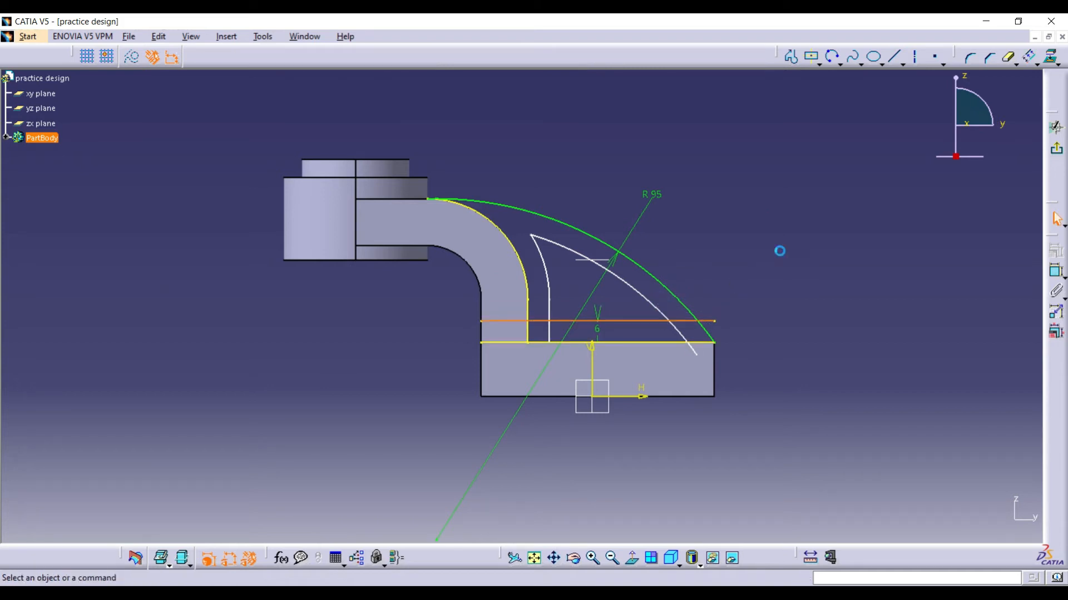
Round the three corners of the inner offset profile with 3 mm radii, trimming the excess curves.
click(970, 57)
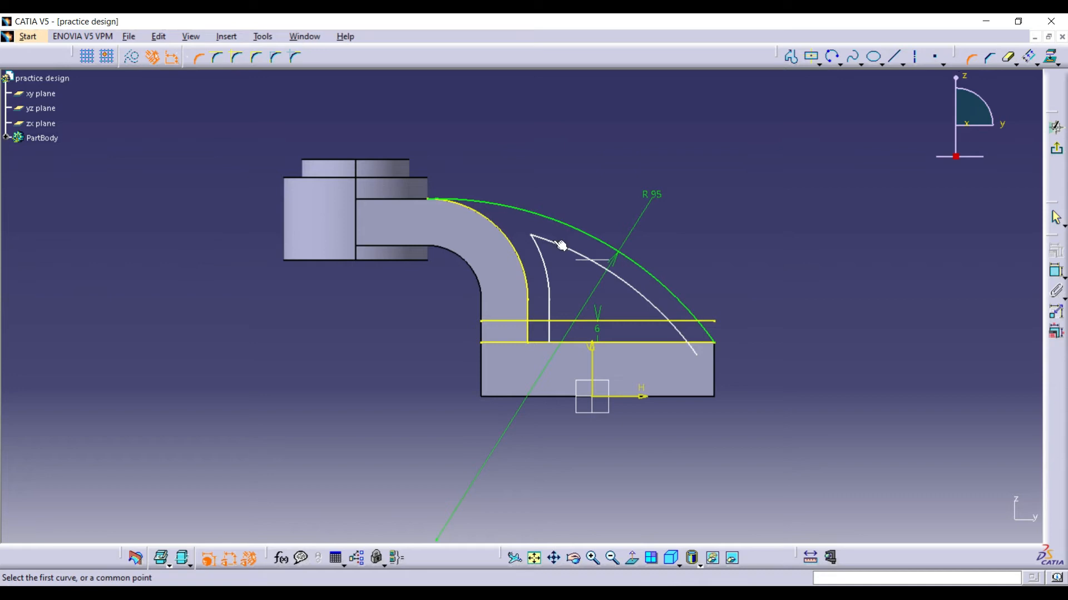
click(546, 252)
click(552, 242)
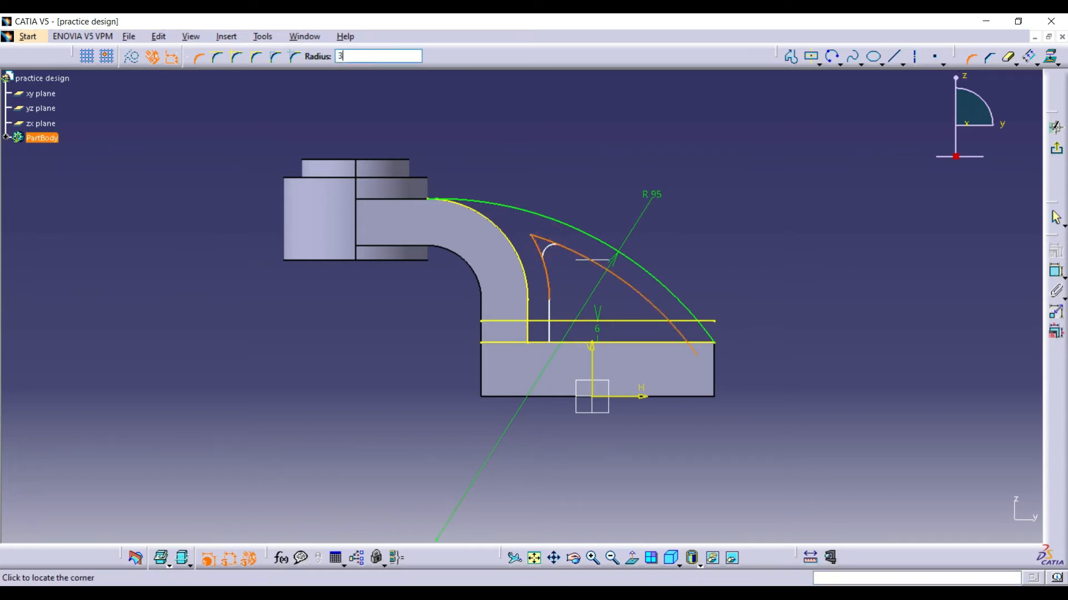
key(Return)
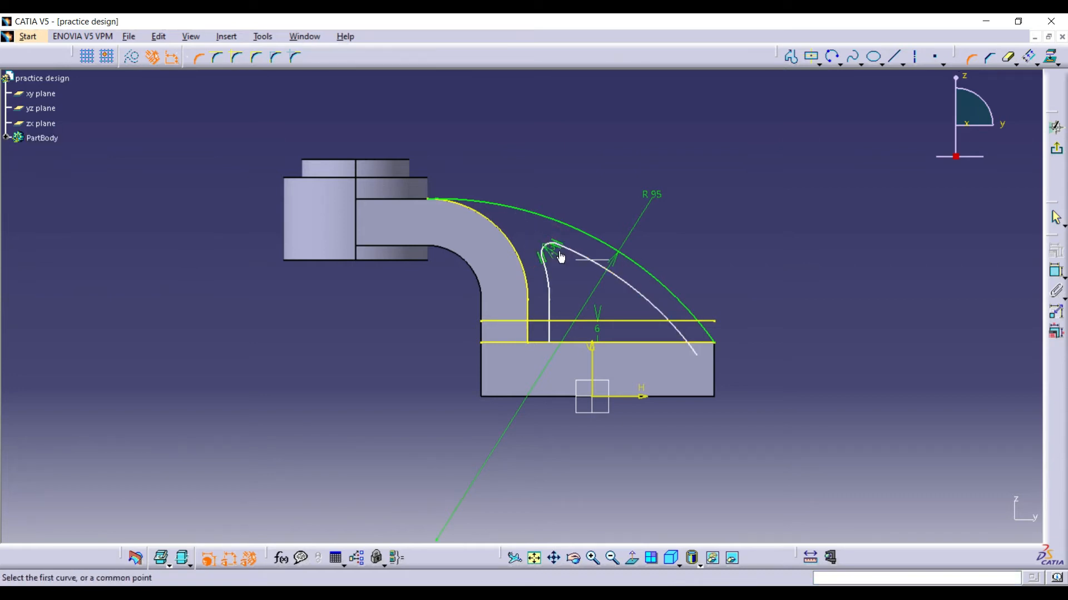
click(652, 313)
click(652, 320)
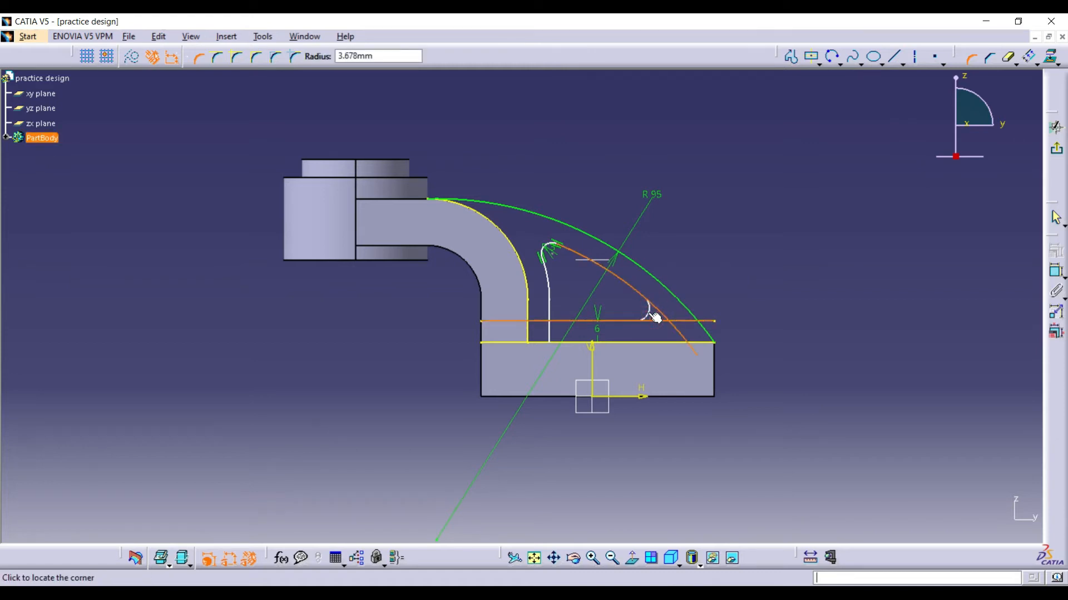
key(Return)
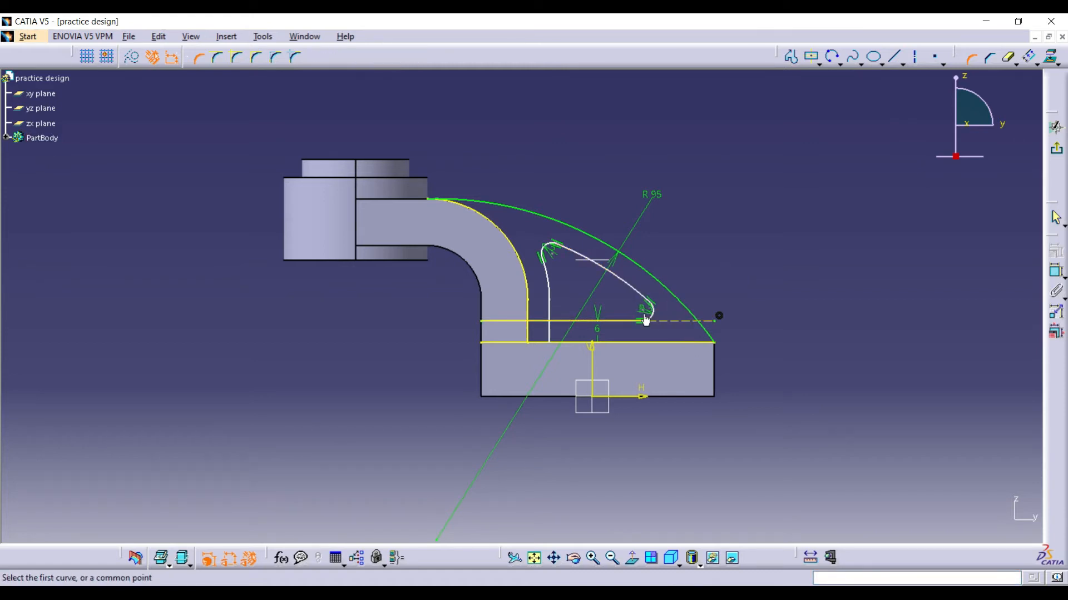
click(553, 306)
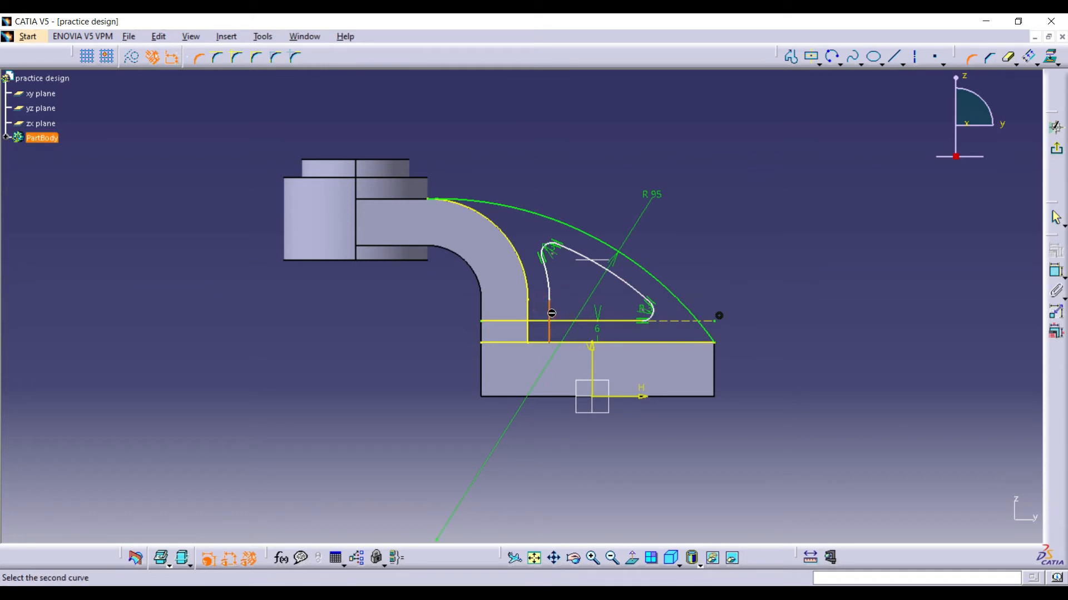
click(554, 320)
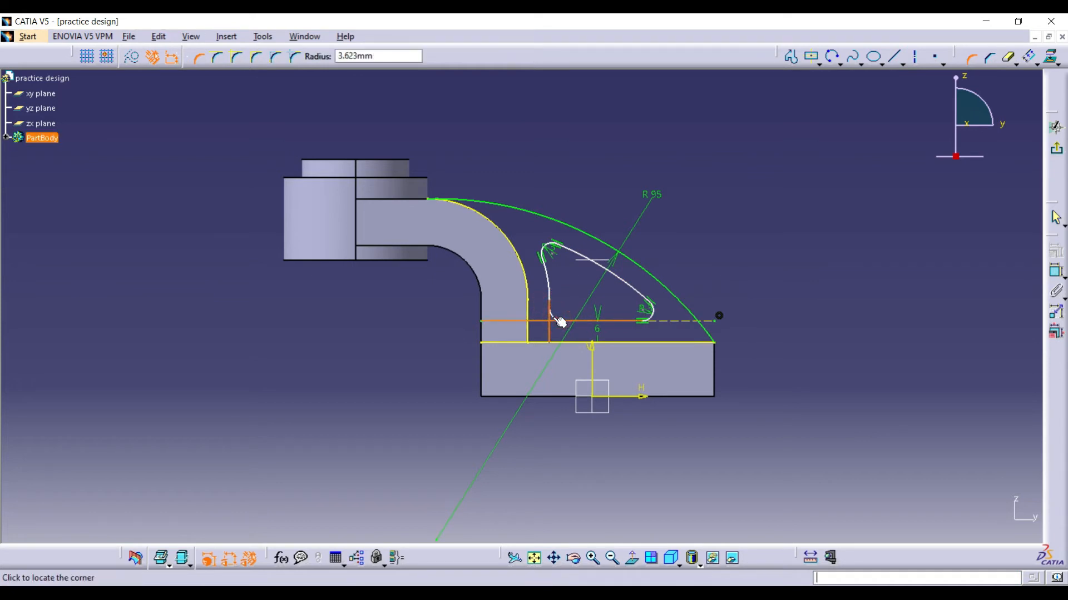
text(3)
key(Return)
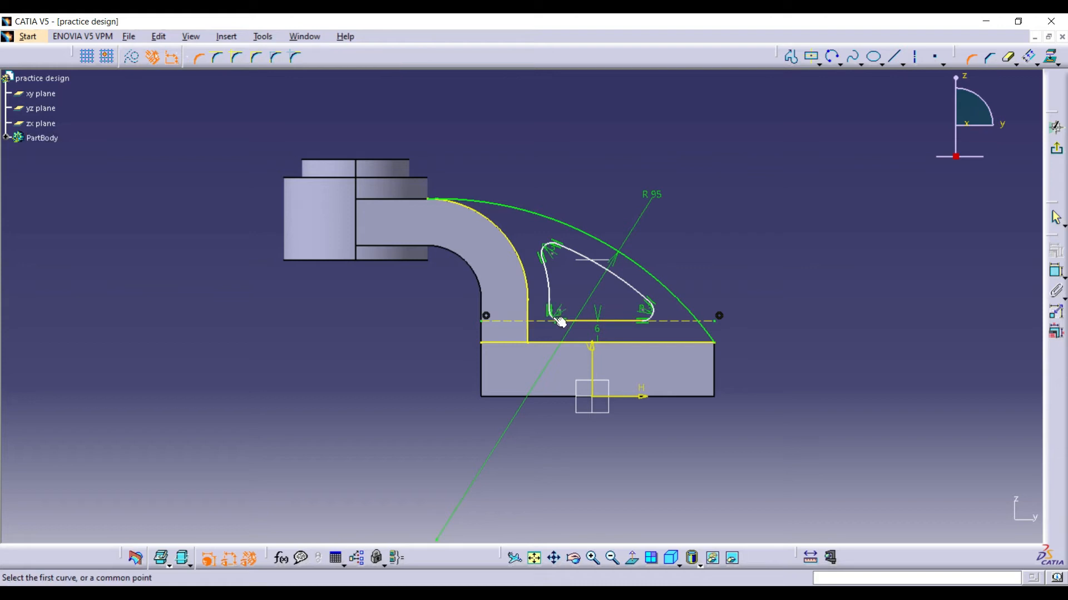
click(971, 61)
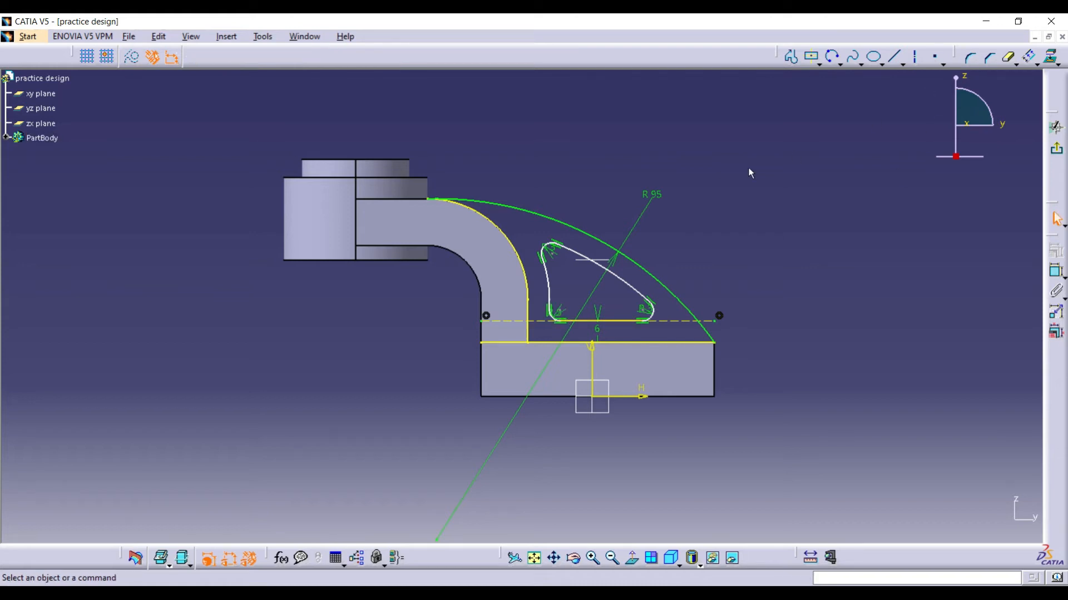
Quick-trim the part of the projected plate edge that lies beneath the web.
click(526, 288)
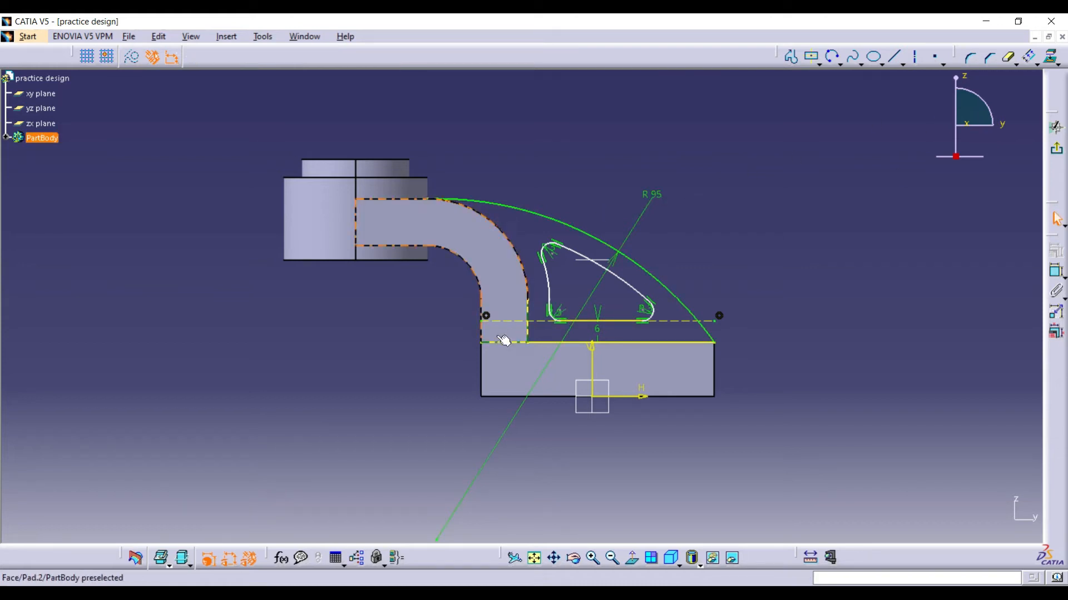
click(982, 79)
click(1008, 57)
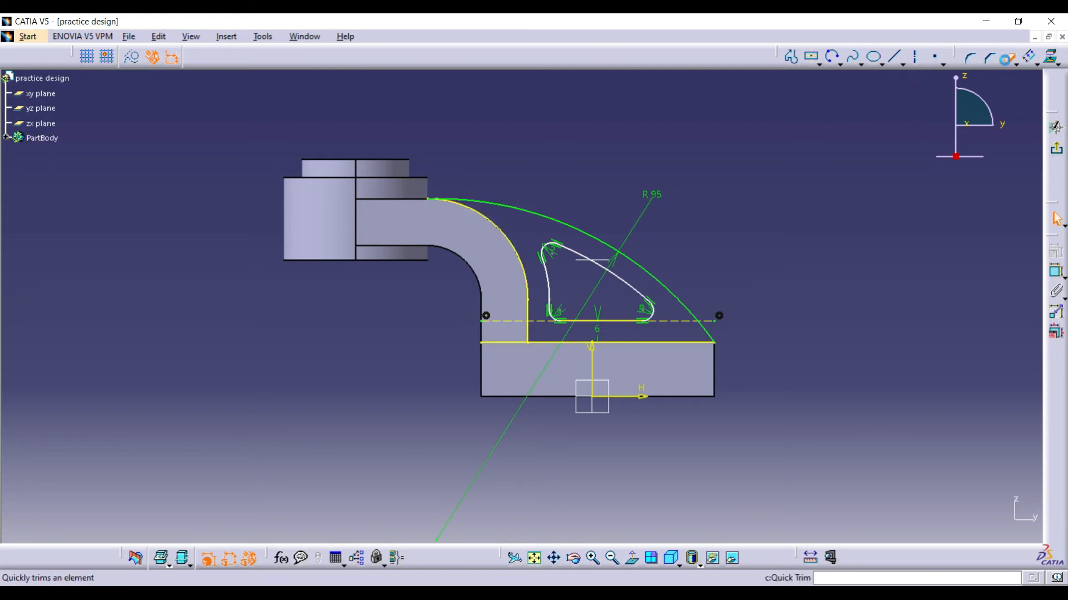
click(514, 343)
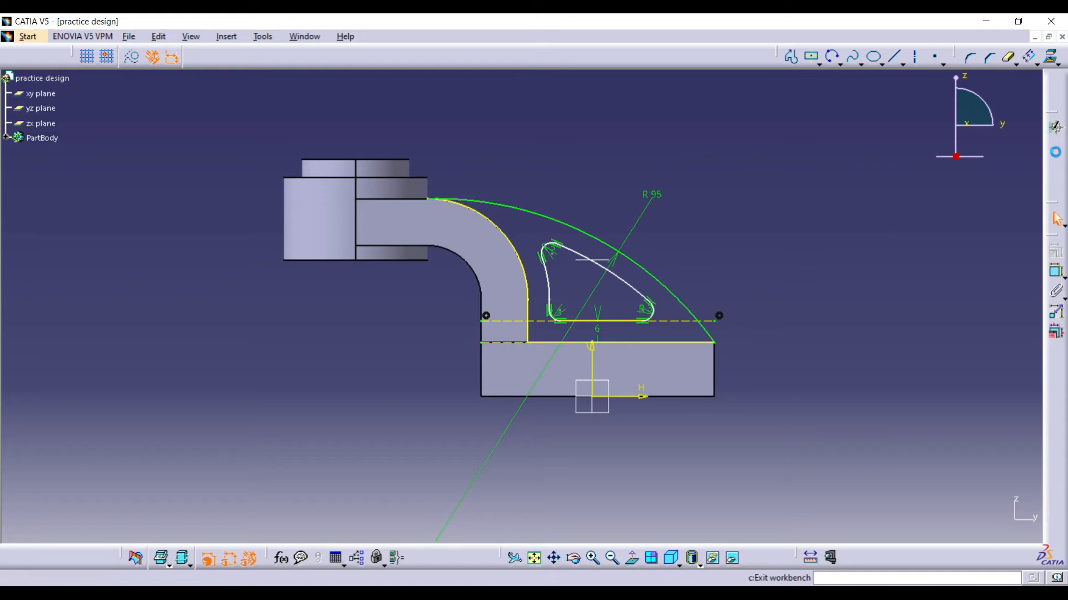
Finish the rib sketch and pad it 6 mm with mirrored extent.
click(1056, 150)
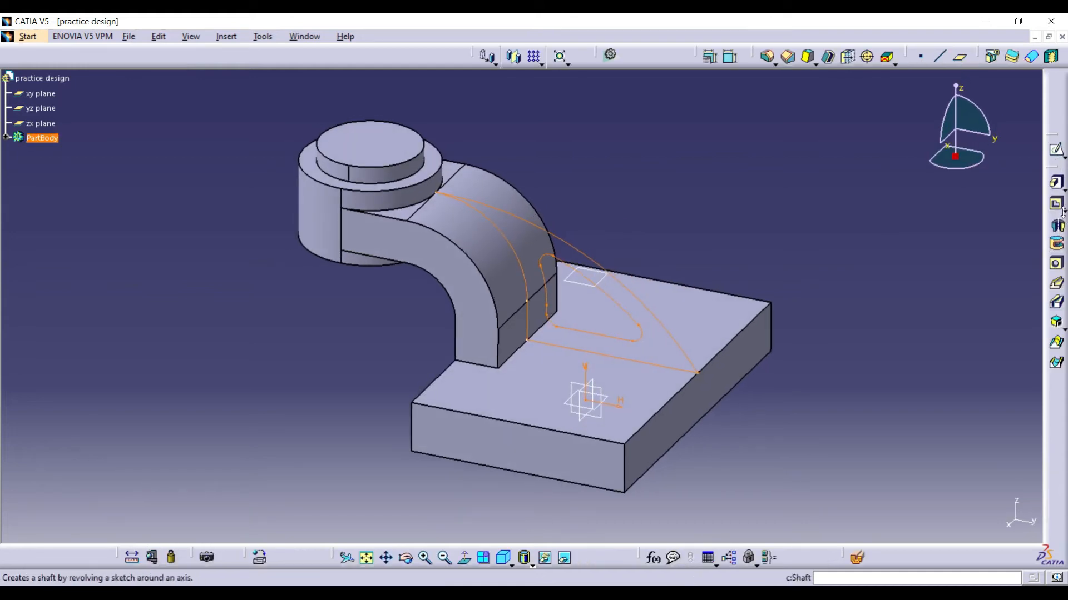
click(1057, 185)
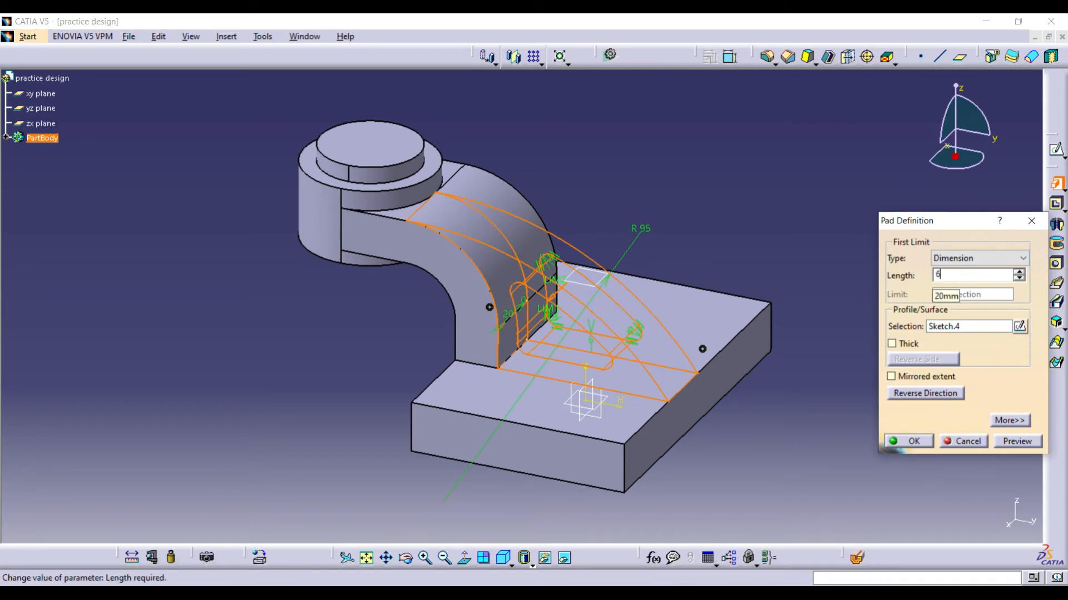
click(944, 381)
click(1004, 441)
click(906, 441)
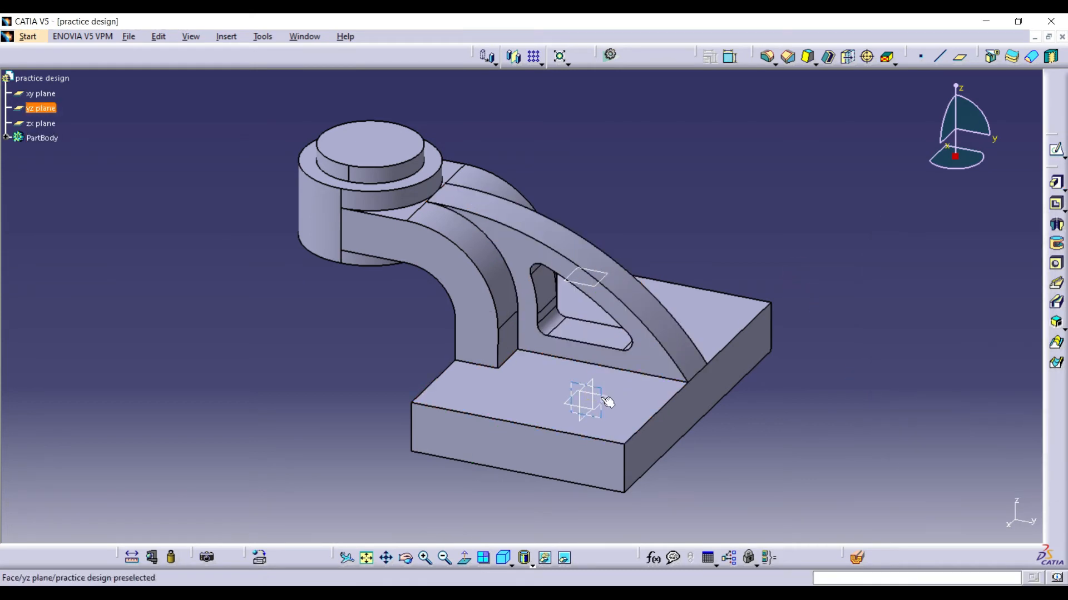
Sketch a circle about 13 mm in diameter on the base plate's top face, near the corner farthest from the boss on the positive H side.
click(645, 382)
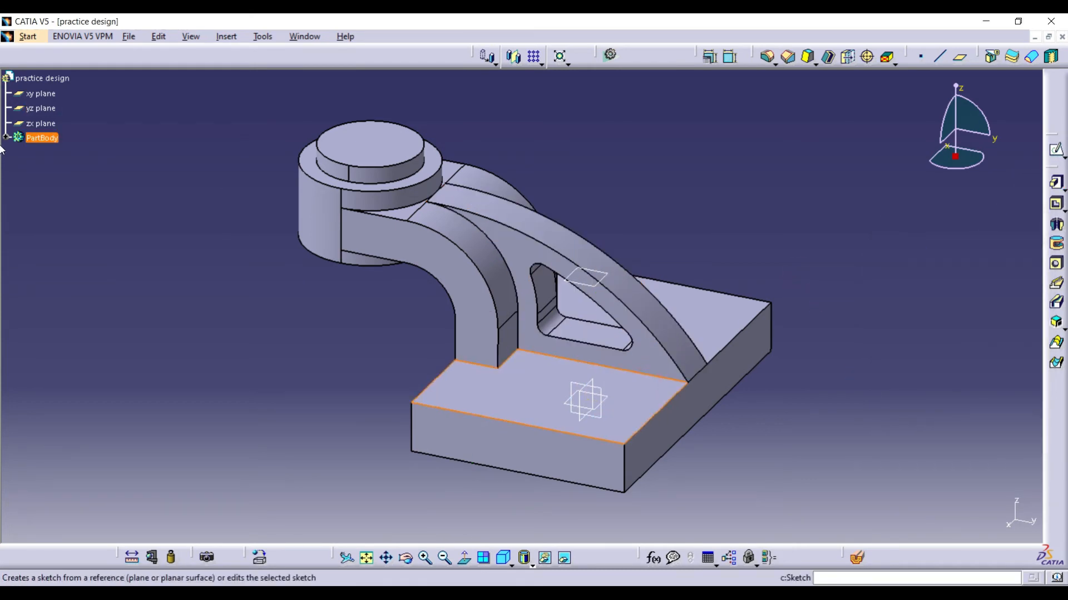
click(1058, 151)
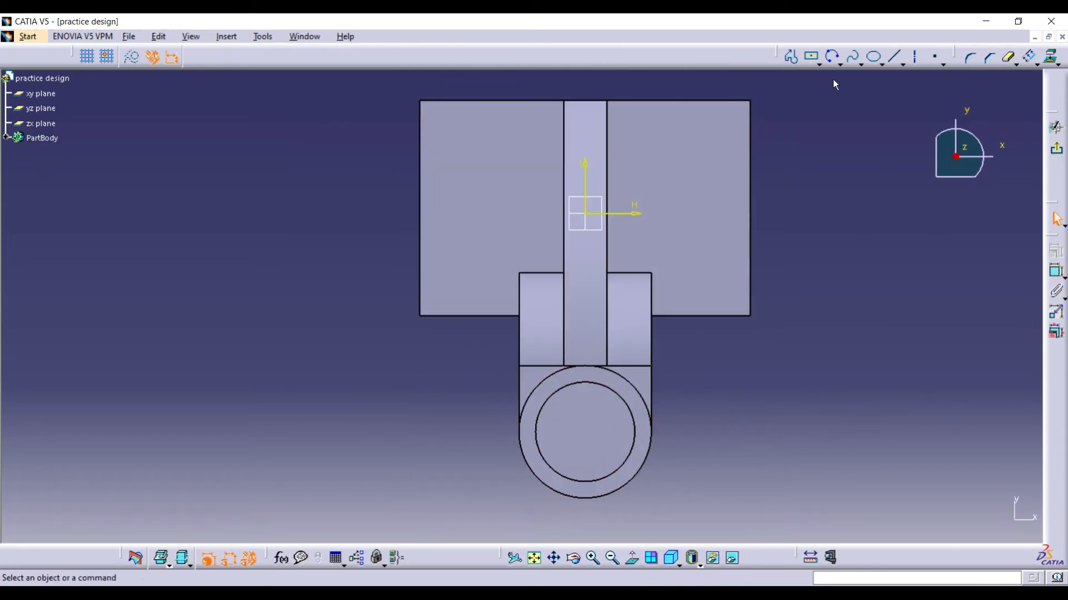
click(839, 62)
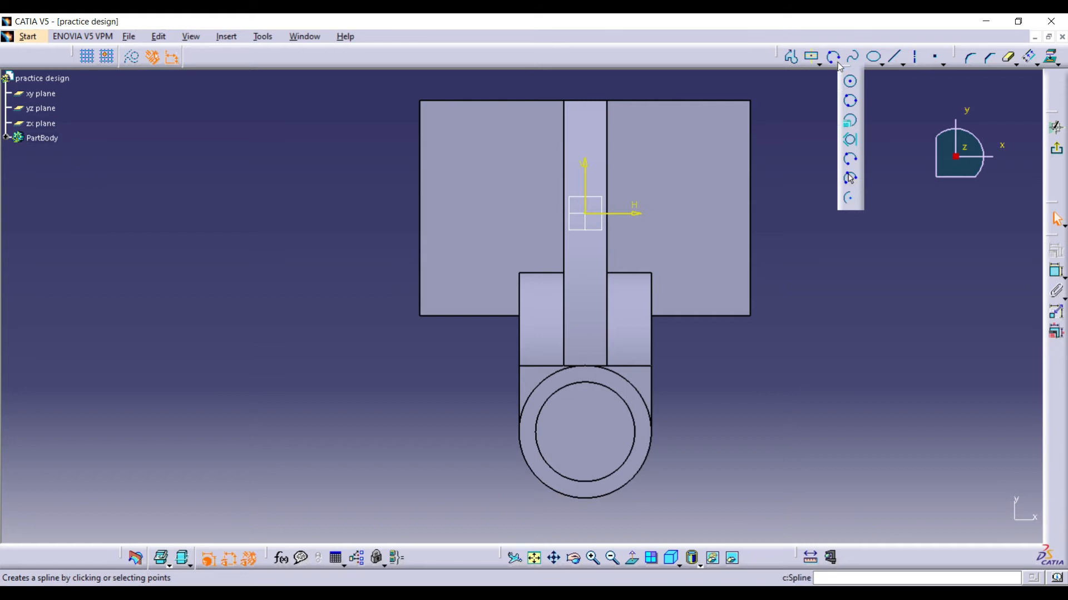
click(847, 80)
click(699, 139)
click(706, 161)
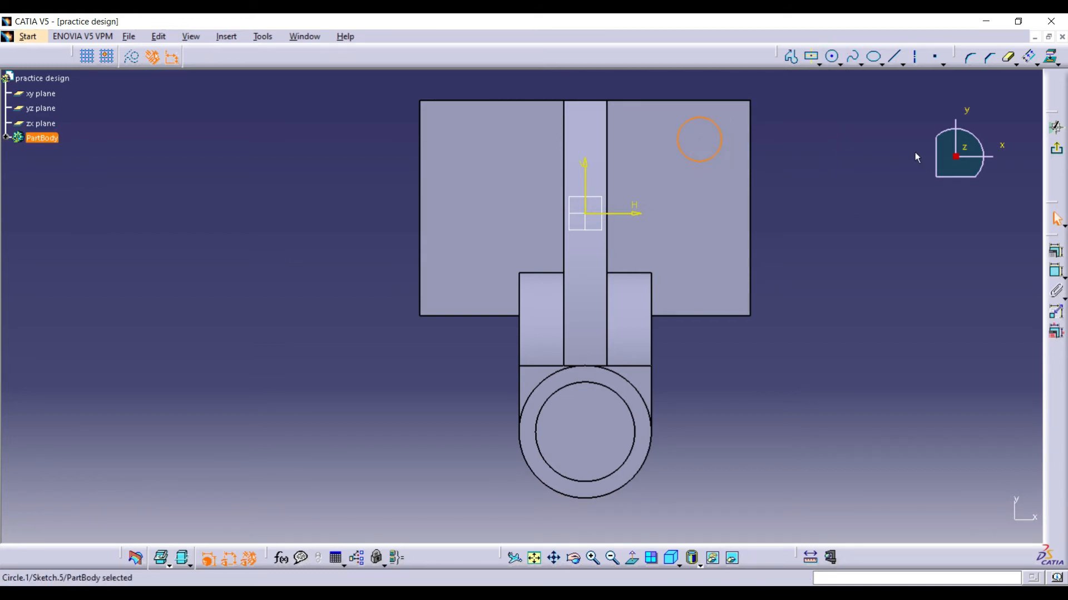
Dimension the sketched circle with a diameter of 20 mm.
click(1055, 271)
click(810, 140)
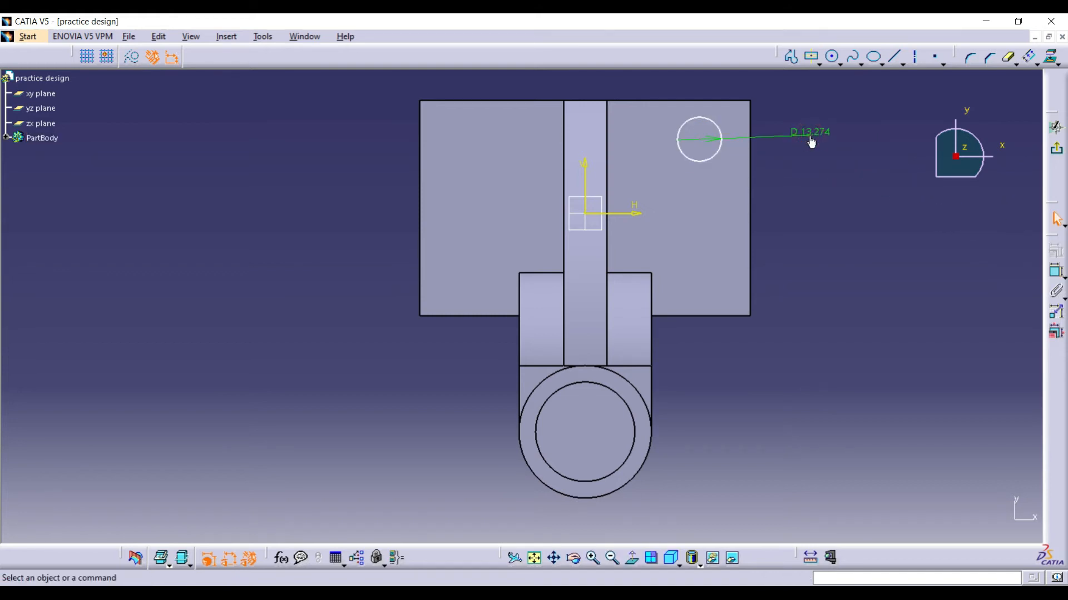
double_click(810, 141)
text(20)
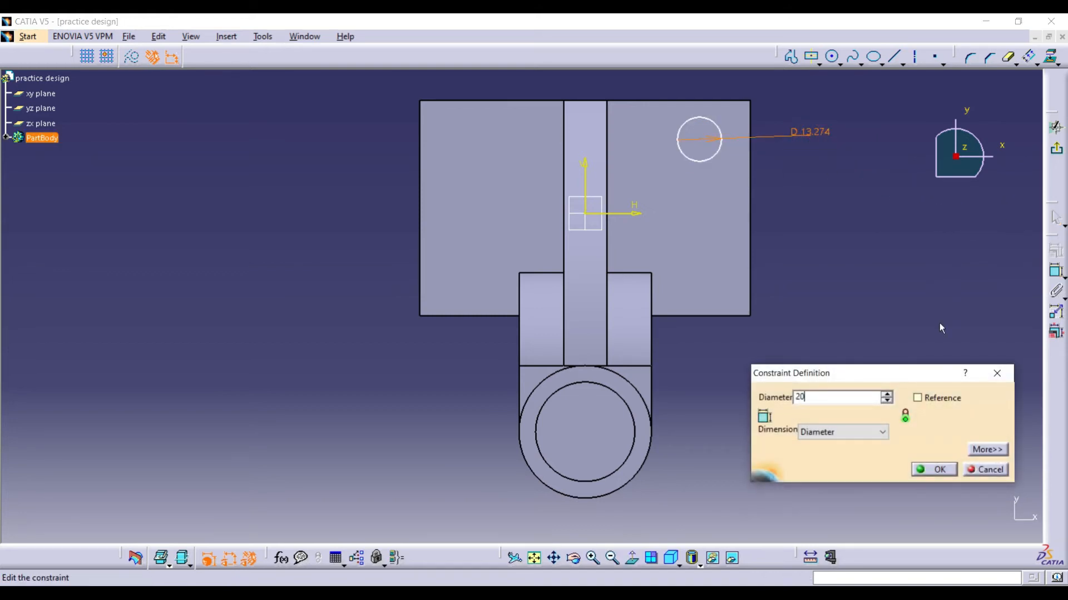
click(928, 470)
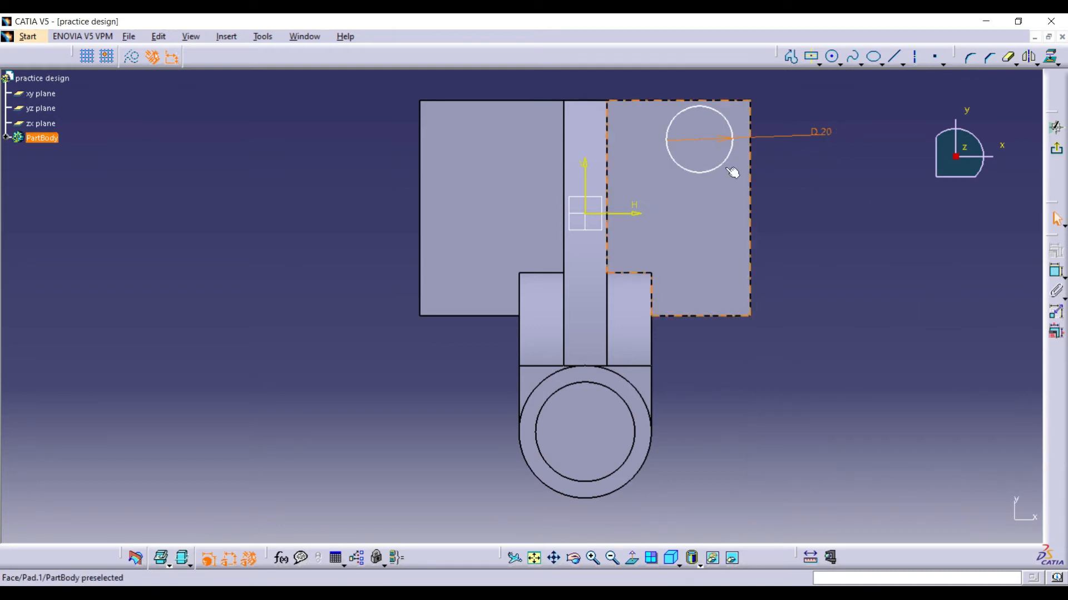
Constrain the circle's centre 14 mm from the plate edge farthest from the boss.
click(1055, 272)
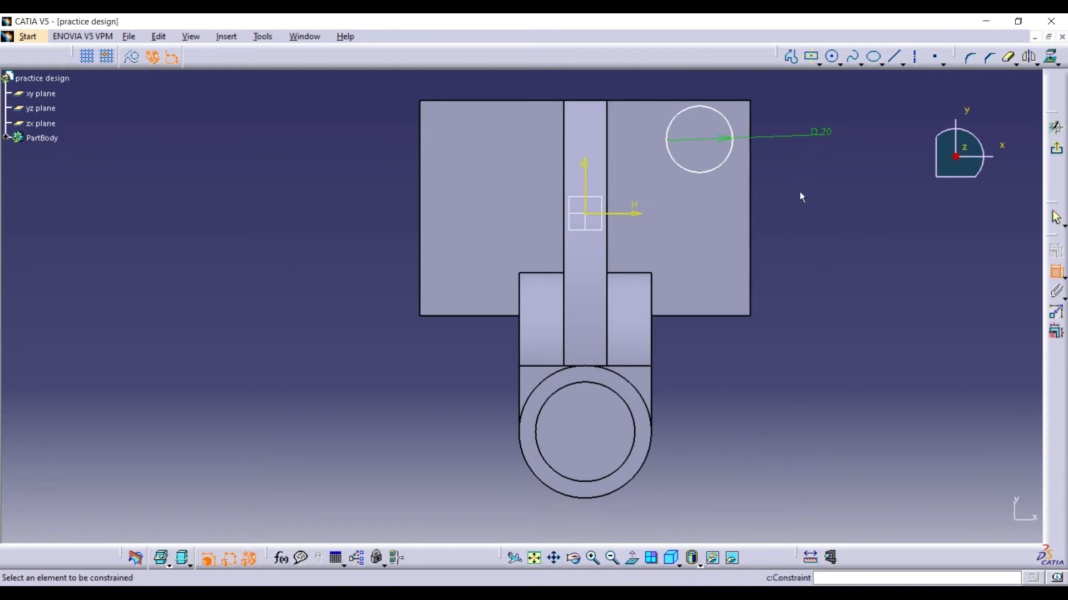
click(707, 143)
click(745, 101)
click(840, 101)
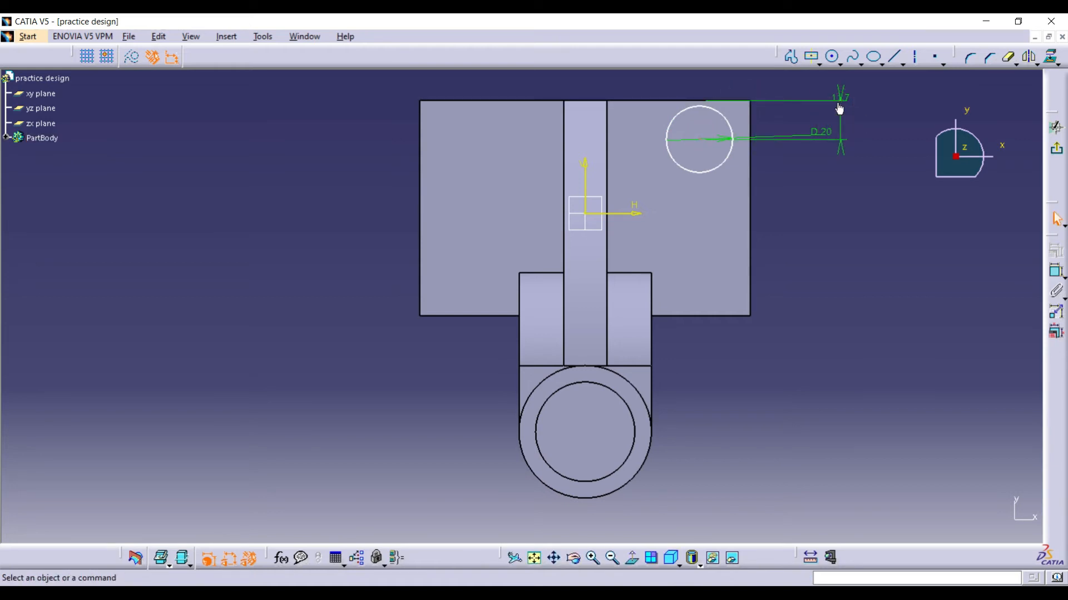
double_click(840, 100)
key(BackSpace)
text(4)
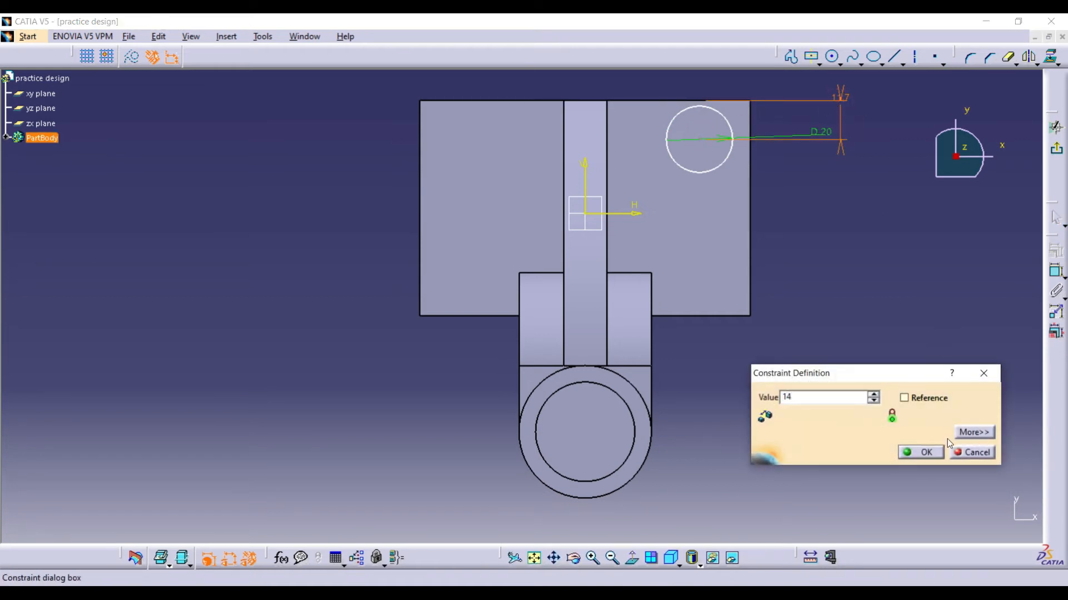
key(Return)
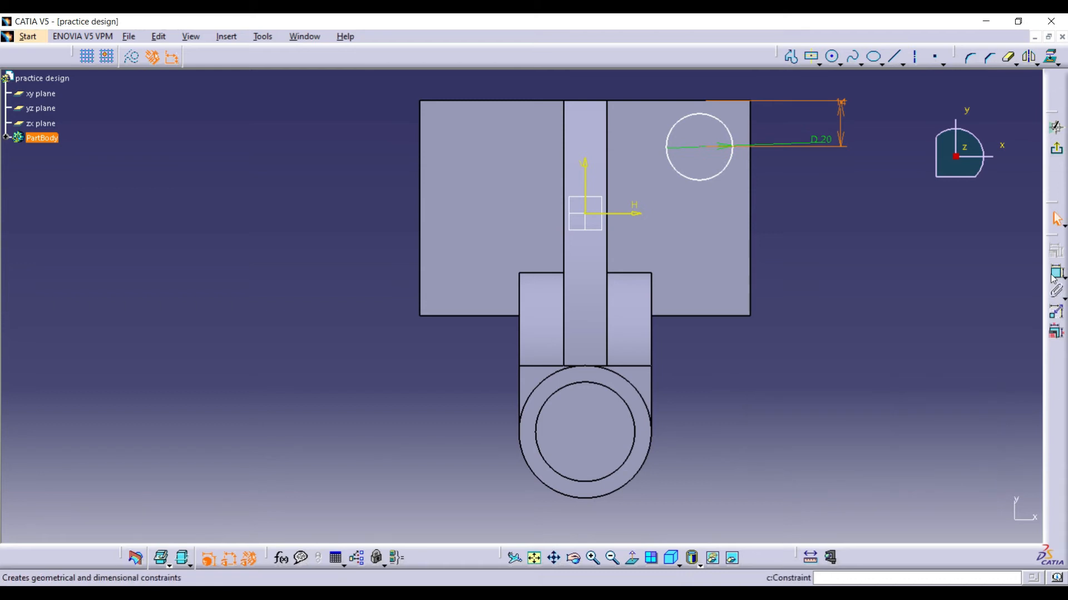
Constrain the circle's centre 37 mm from the vertical sketch axis.
click(1054, 275)
click(699, 150)
click(584, 167)
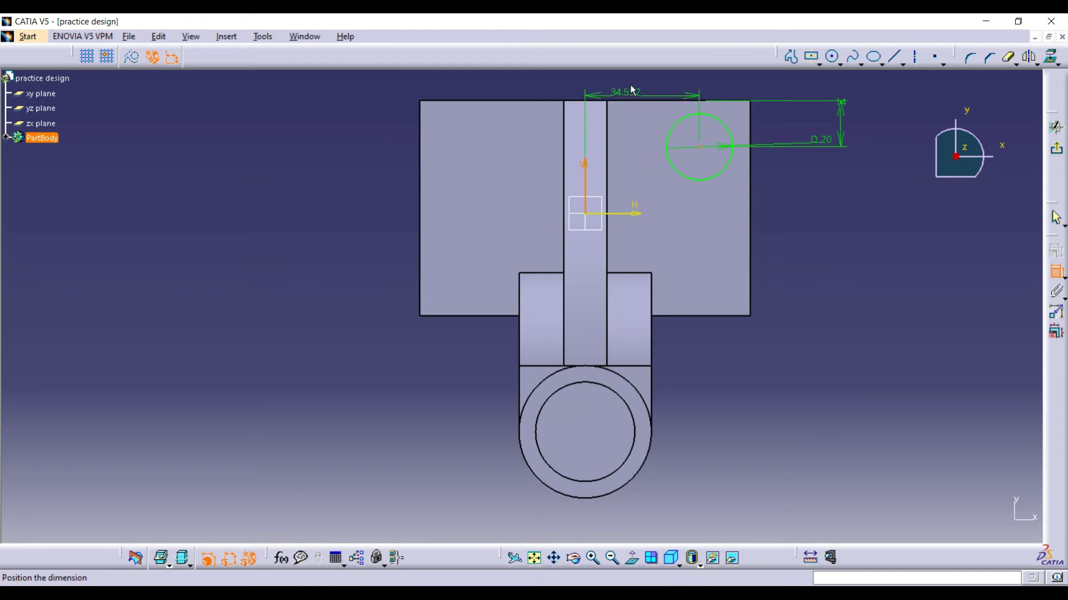
click(632, 85)
double_click(631, 84)
text(37)
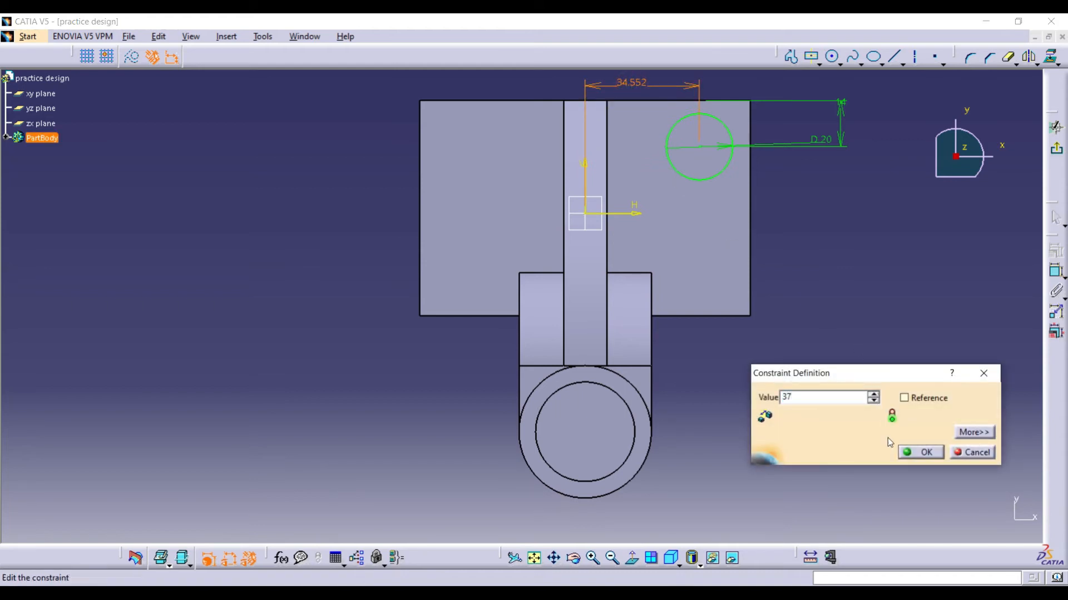
click(920, 452)
Translate one duplicate of the 20 mm circle by 37 mm straight down toward the boss side of the plate.
drag(662, 96, 831, 199)
click(1032, 57)
click(1033, 62)
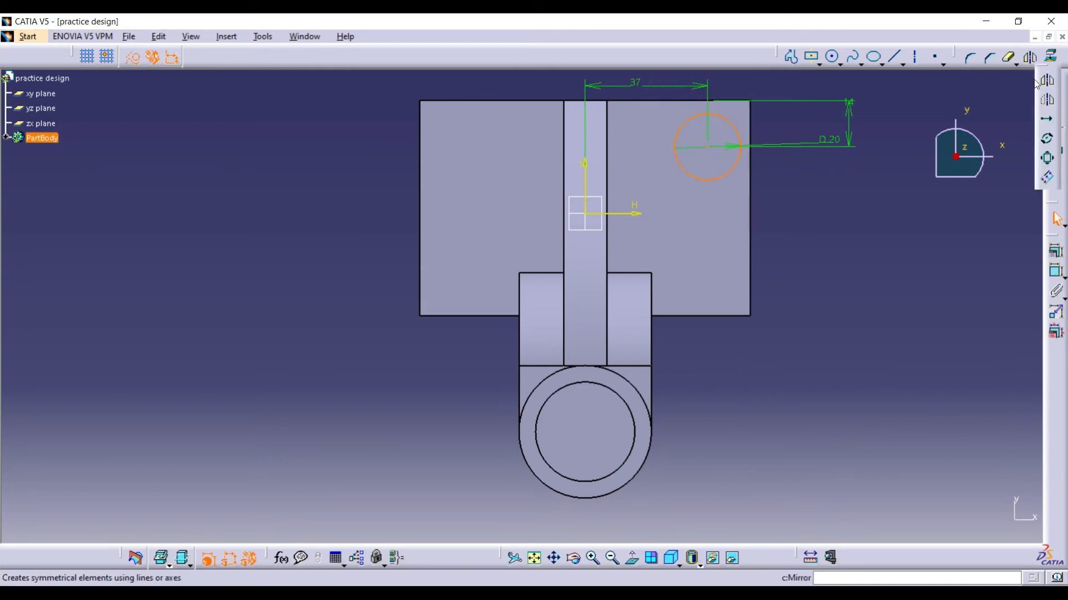
click(1047, 118)
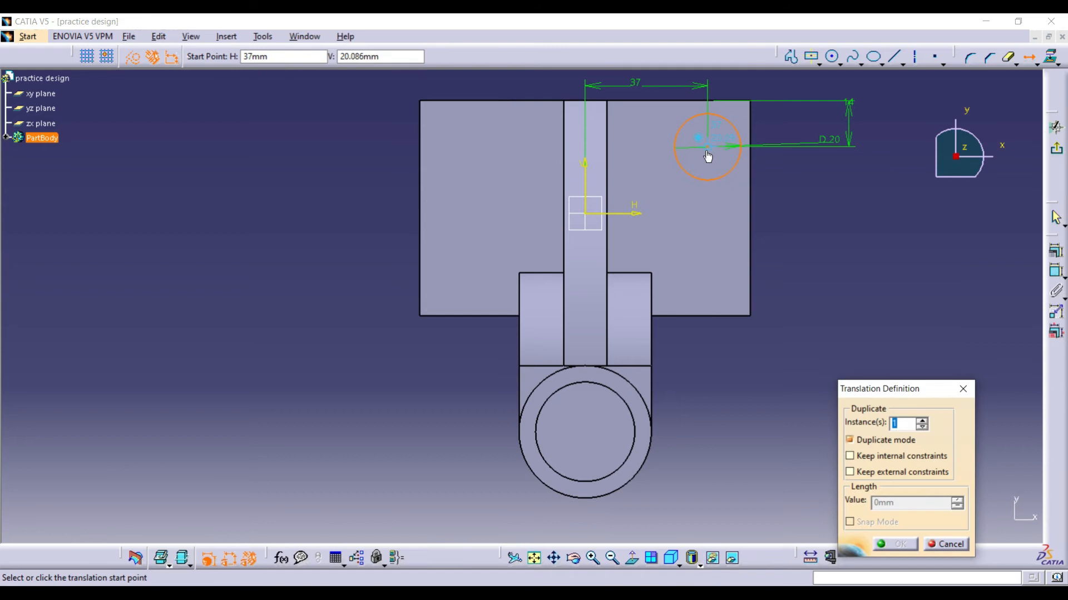
click(706, 156)
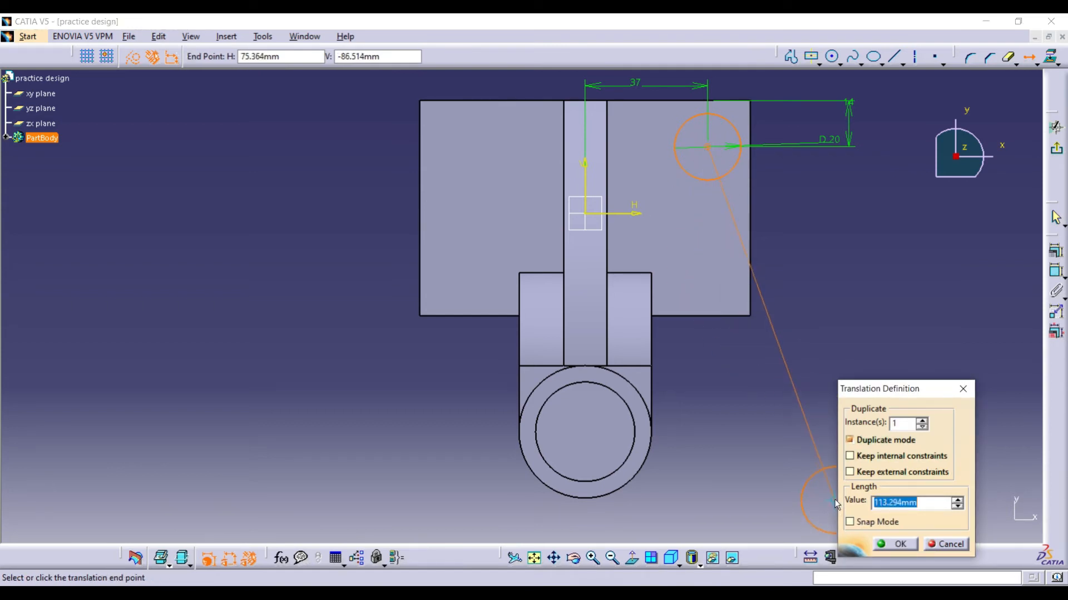
text(37)
click(901, 543)
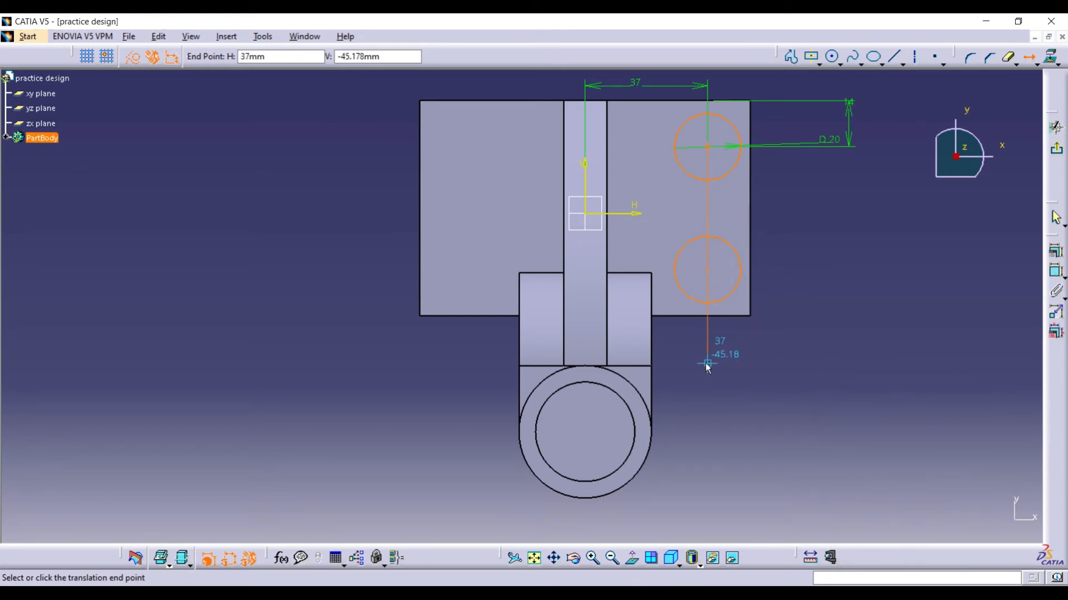
key(Escape)
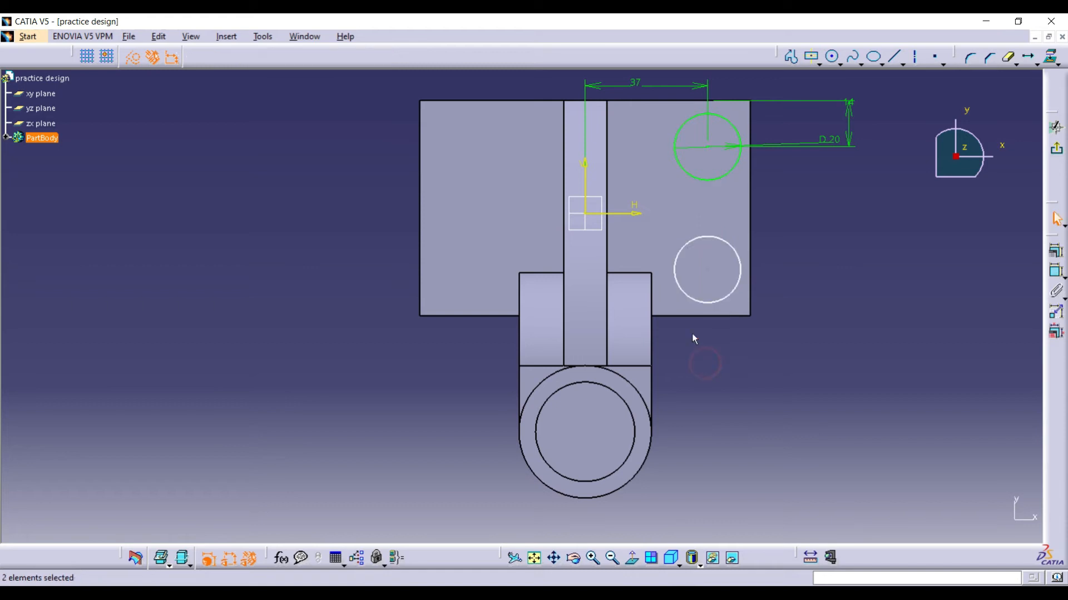
Mirror both circles about the vertical sketch axis to the other half of the plate.
click(660, 94)
drag(659, 94, 806, 364)
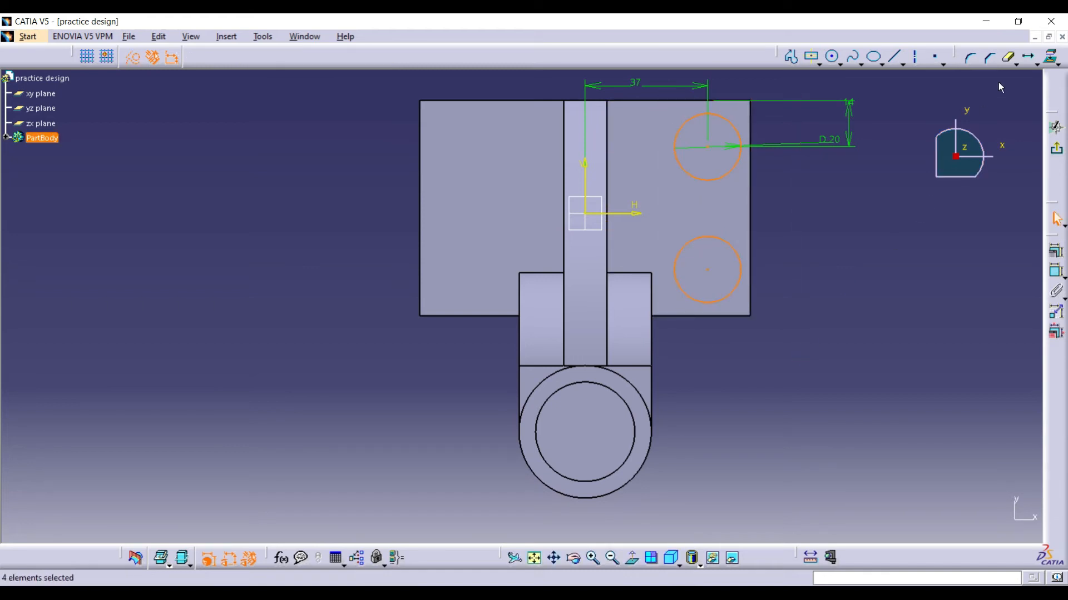
click(1036, 63)
click(1050, 88)
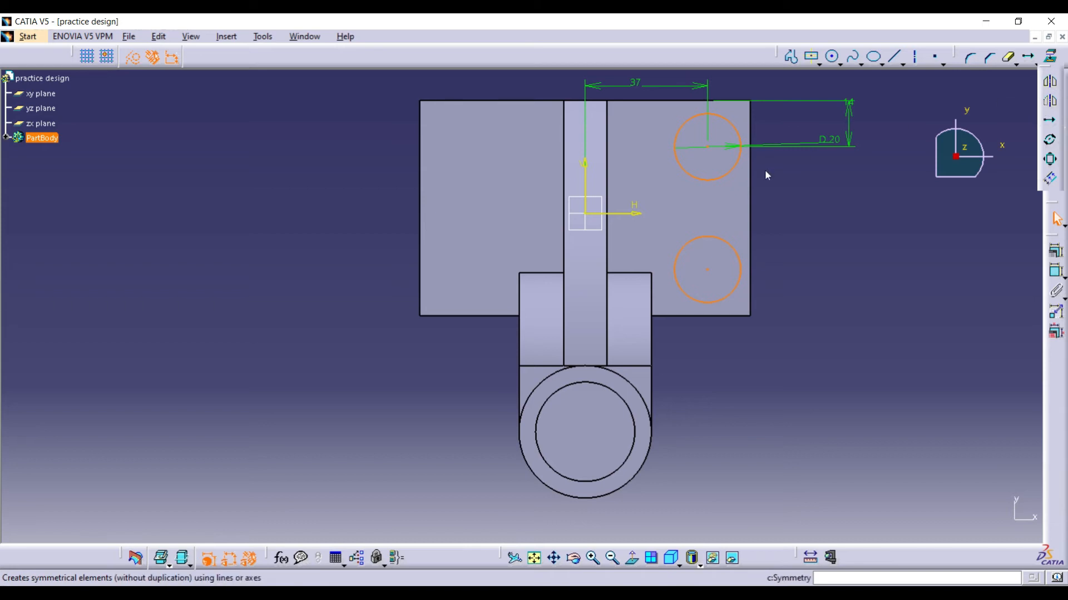
click(590, 182)
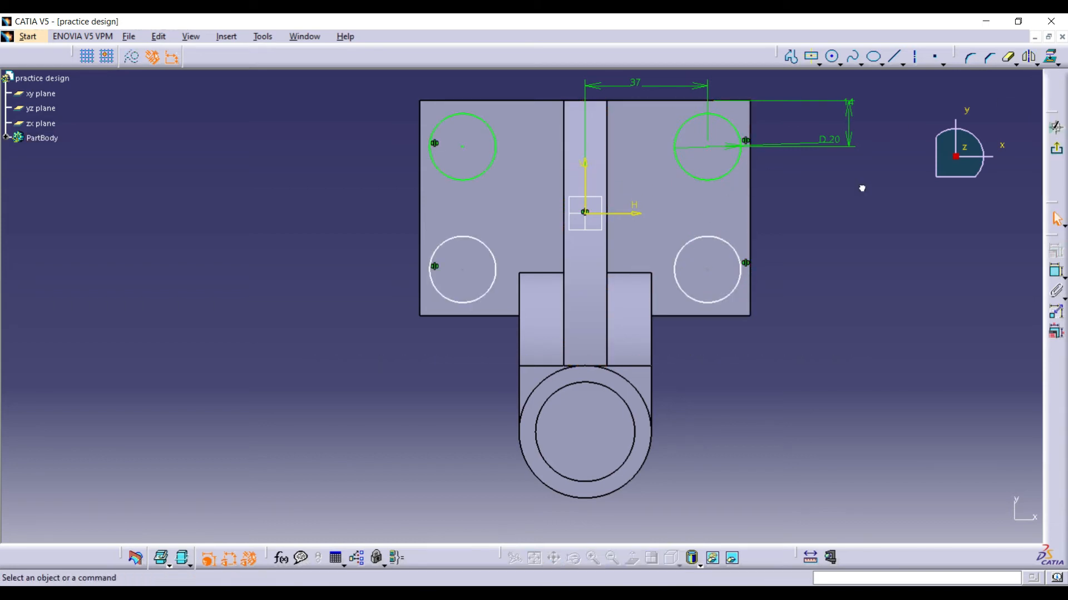
Finish the sketch and pad the four circles 3 mm upward from the plate.
click(1058, 150)
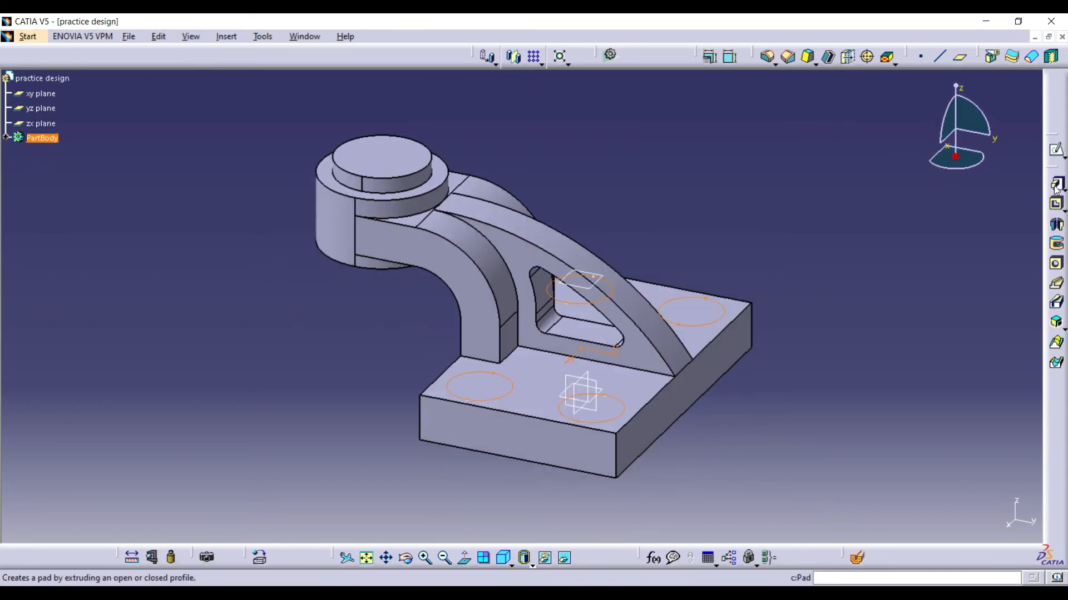
click(1056, 183)
text(3mm)
click(1004, 442)
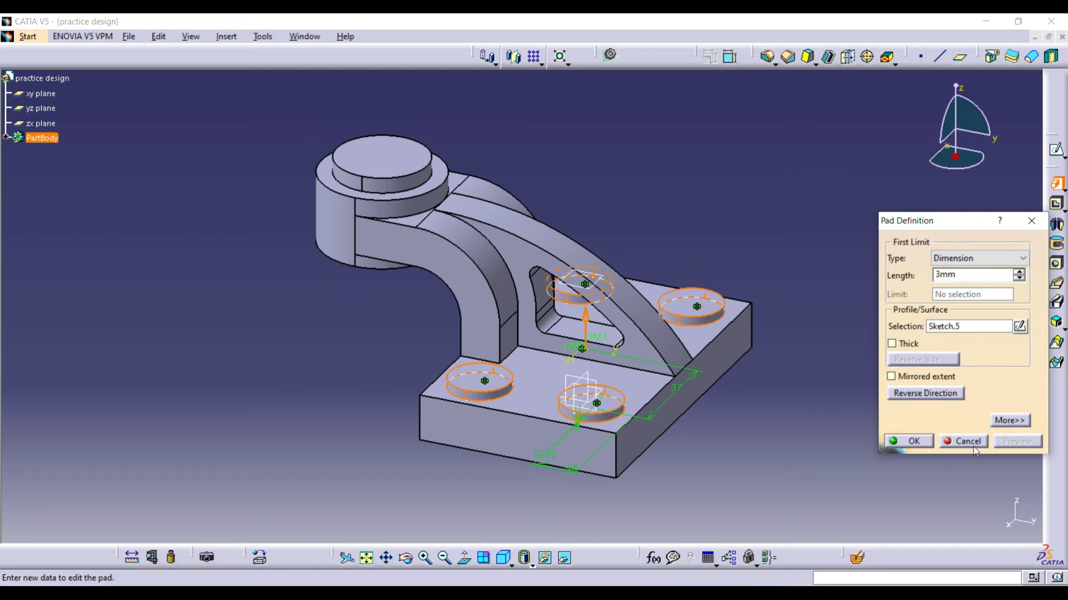
click(905, 442)
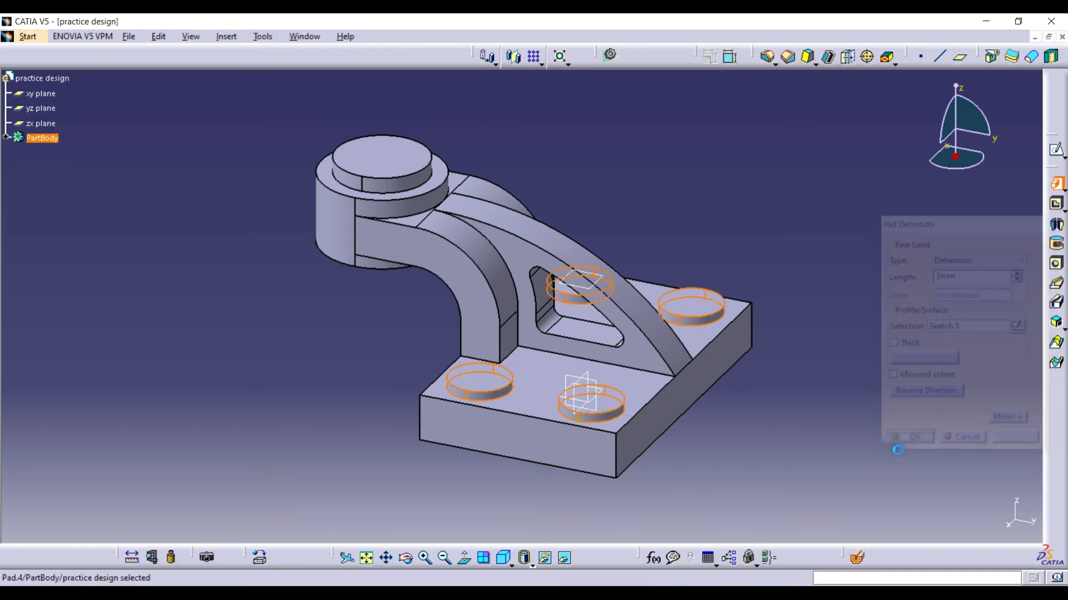
Open a sketch on the xy plane and project the circular edges of one boss-side corner pad and the main boss's upper step.
click(599, 398)
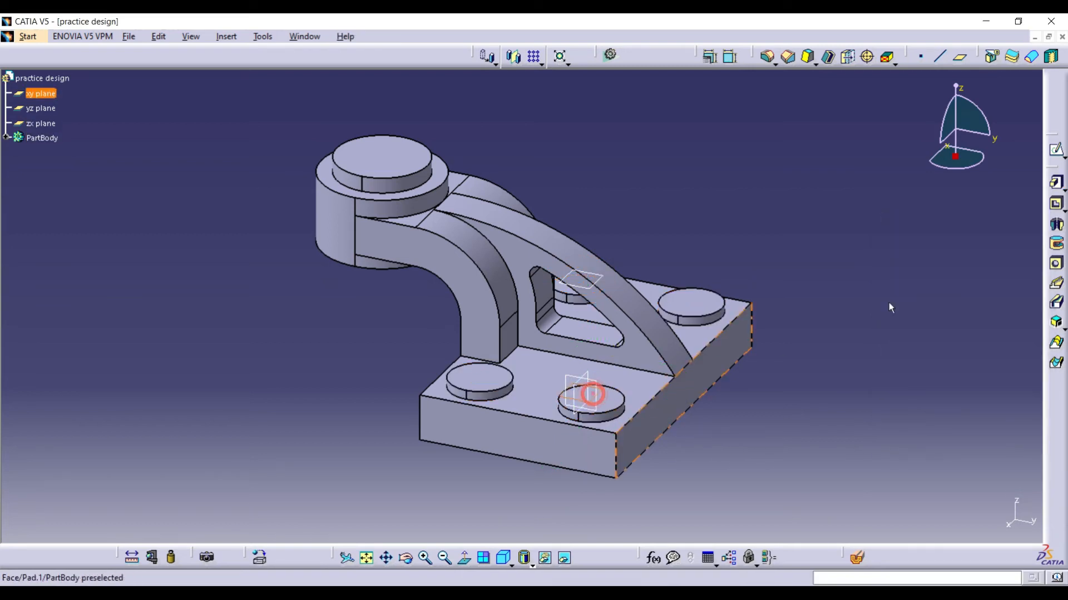
click(1056, 151)
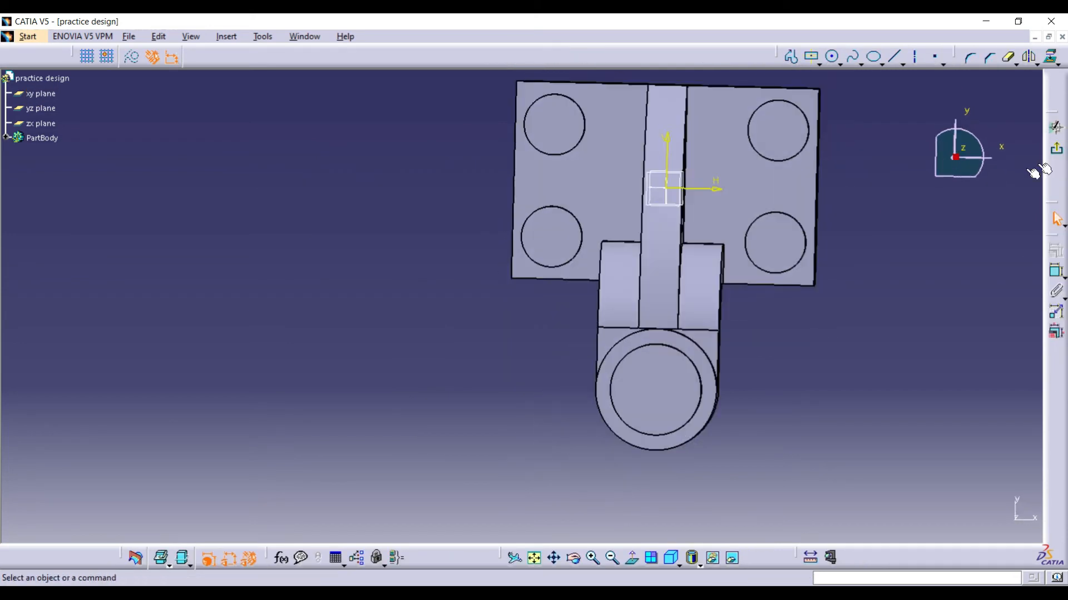
click(793, 213)
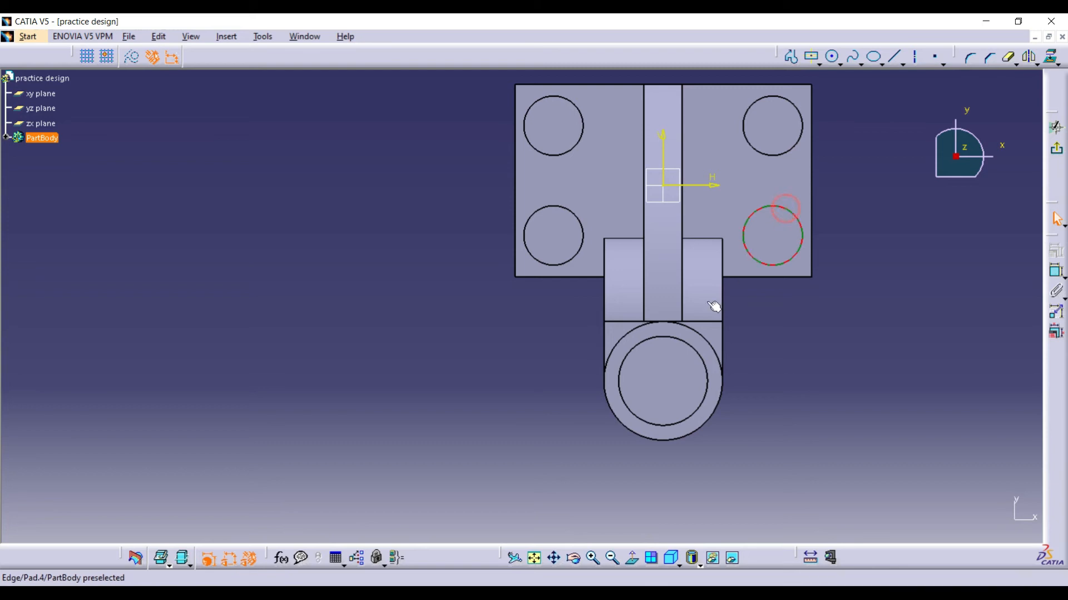
click(692, 342)
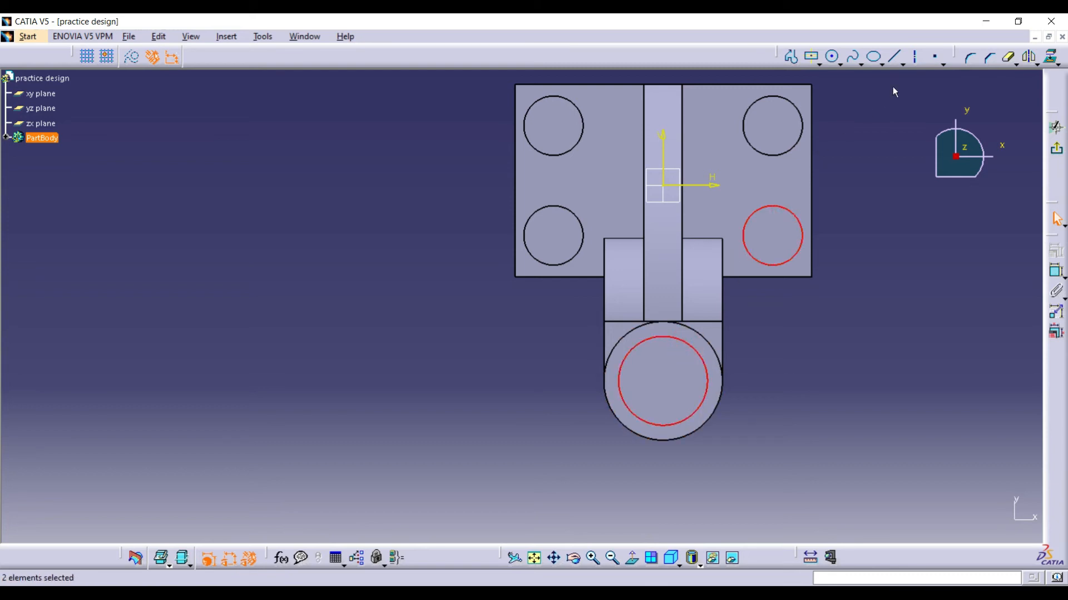
click(1051, 56)
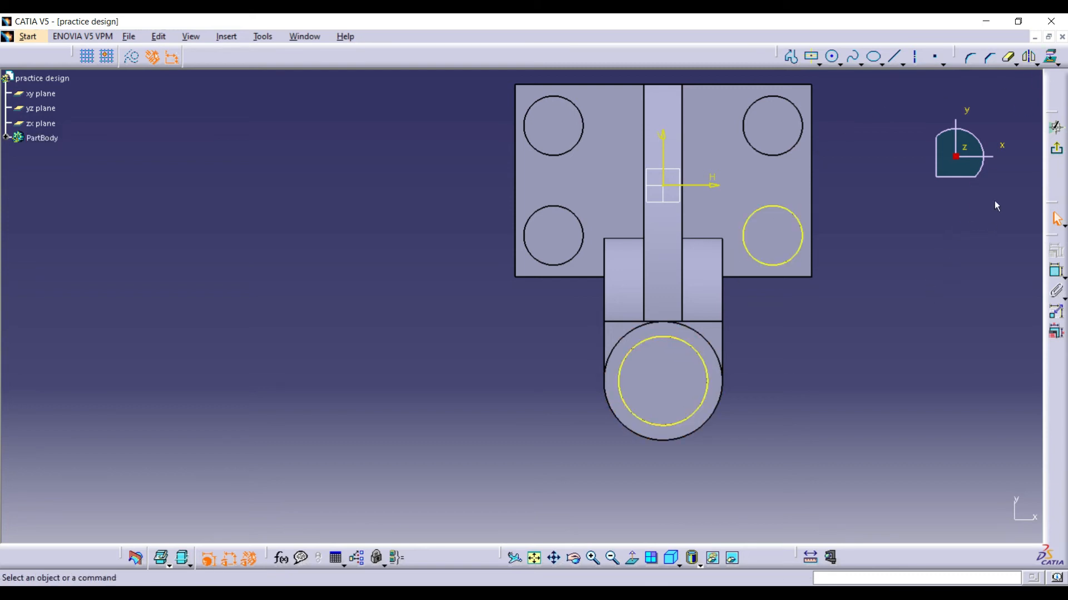
Draw a circle concentric with the projected corner pad edge and set its diameter to 10 mm.
click(832, 56)
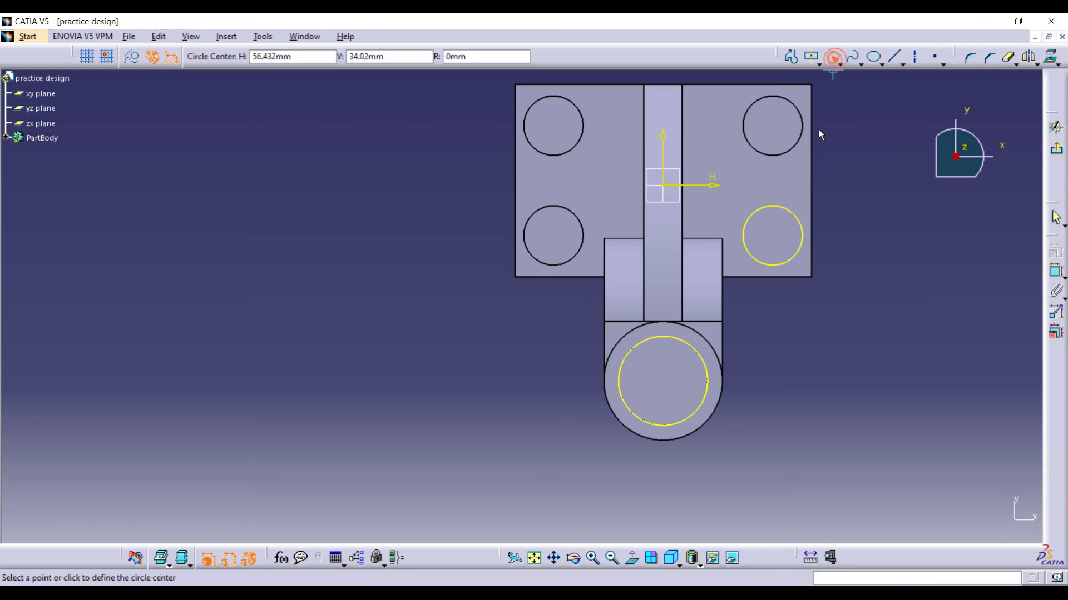
click(779, 238)
click(785, 244)
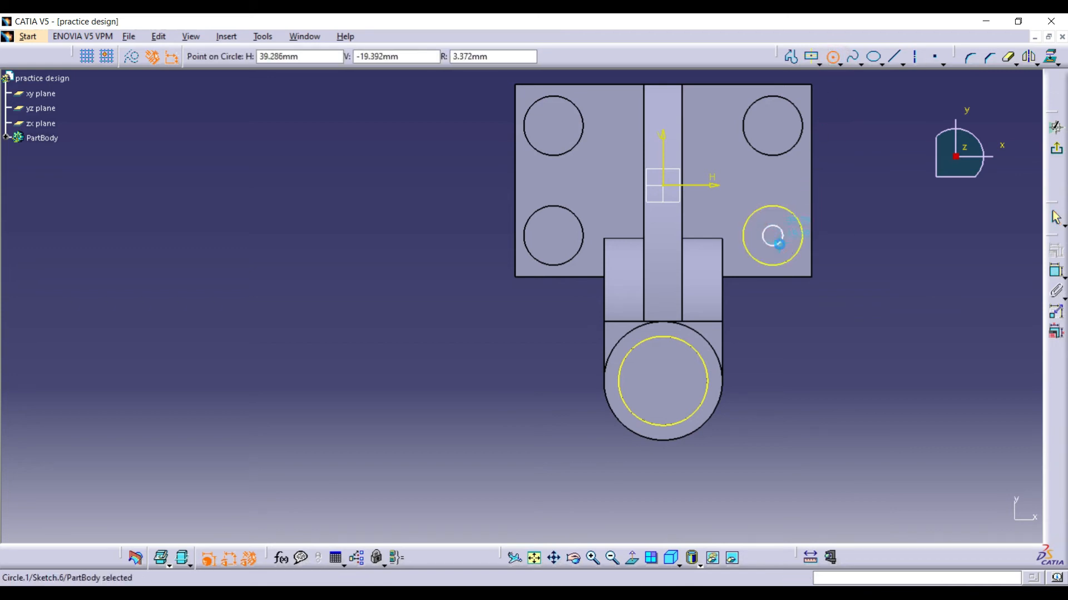
click(1056, 290)
click(918, 254)
double_click(917, 255)
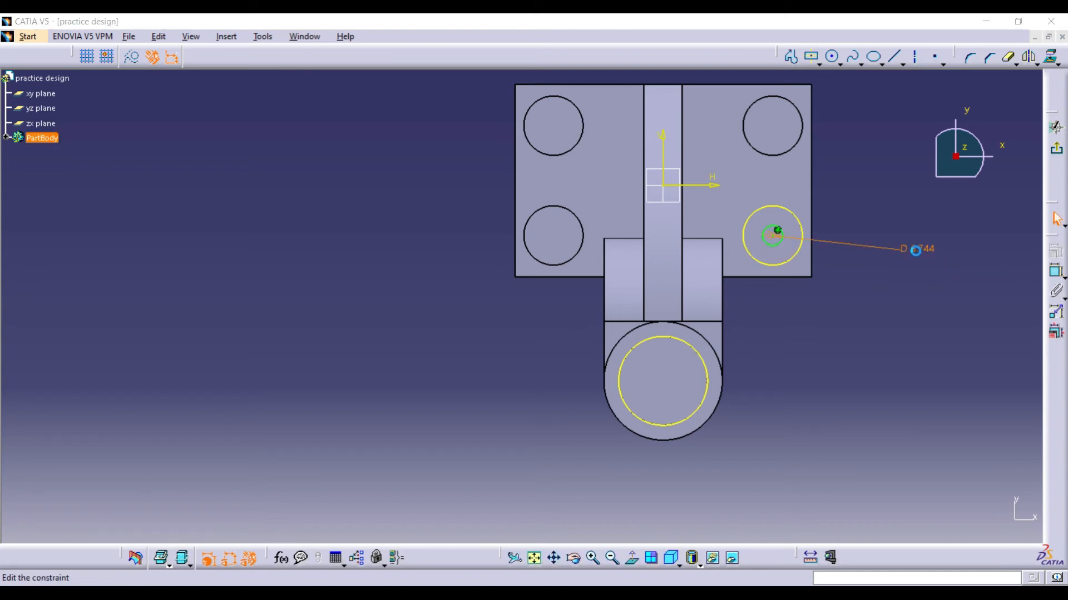
text(10mm)
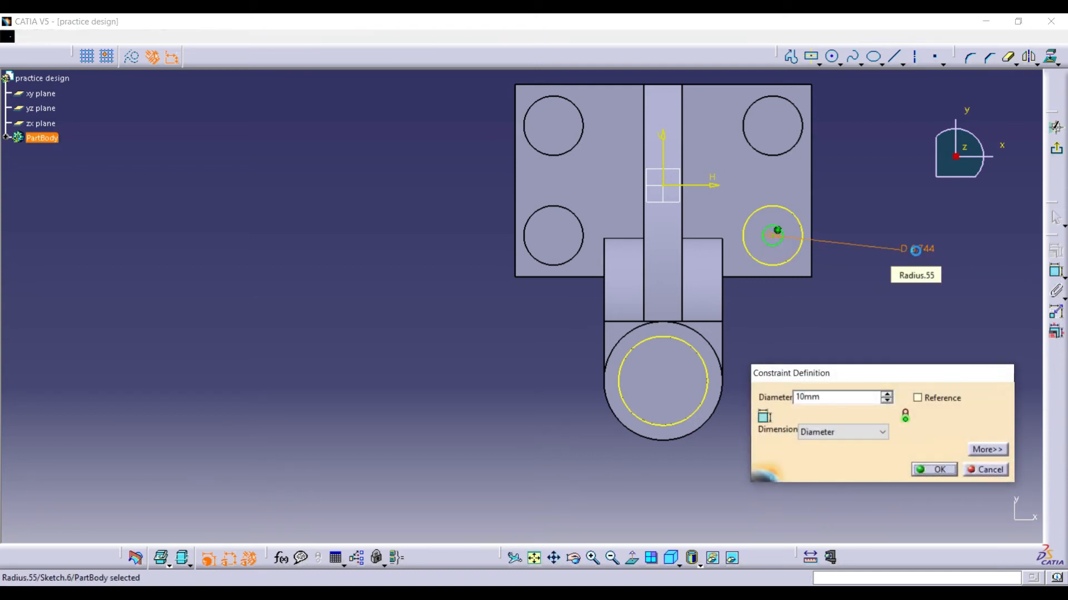
key(Return)
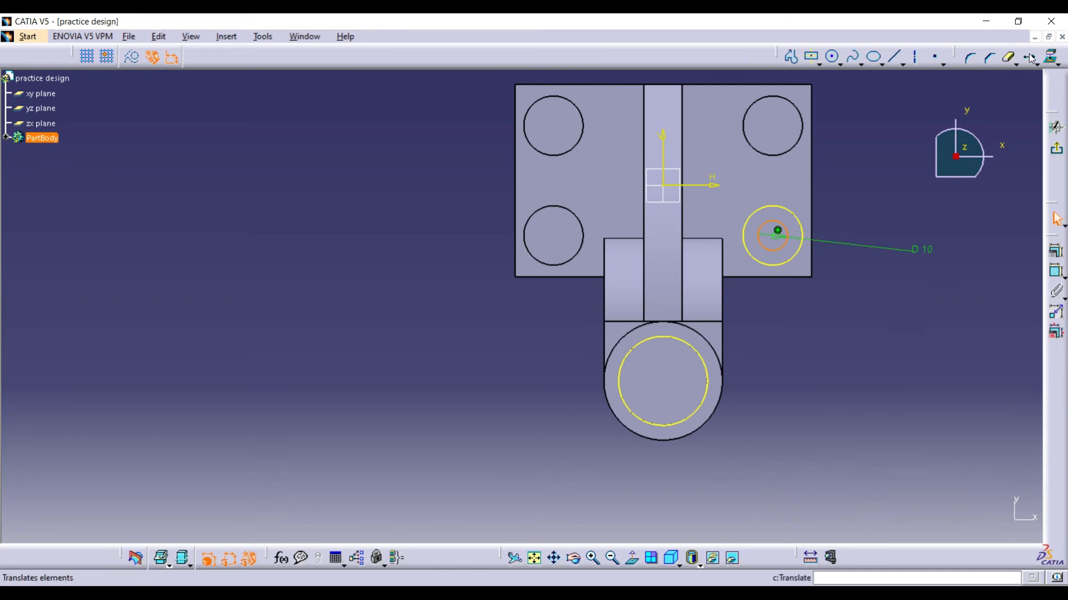
Duplicate the 10 mm circle by translating a copy straight up onto the centre of the other corner pad on the same side.
click(1028, 56)
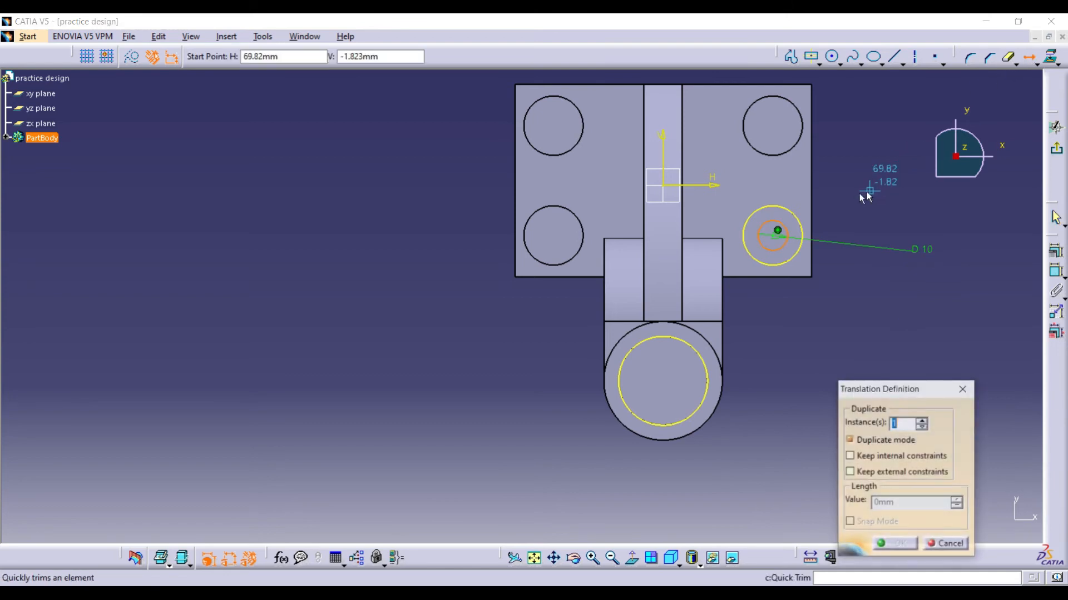
click(778, 232)
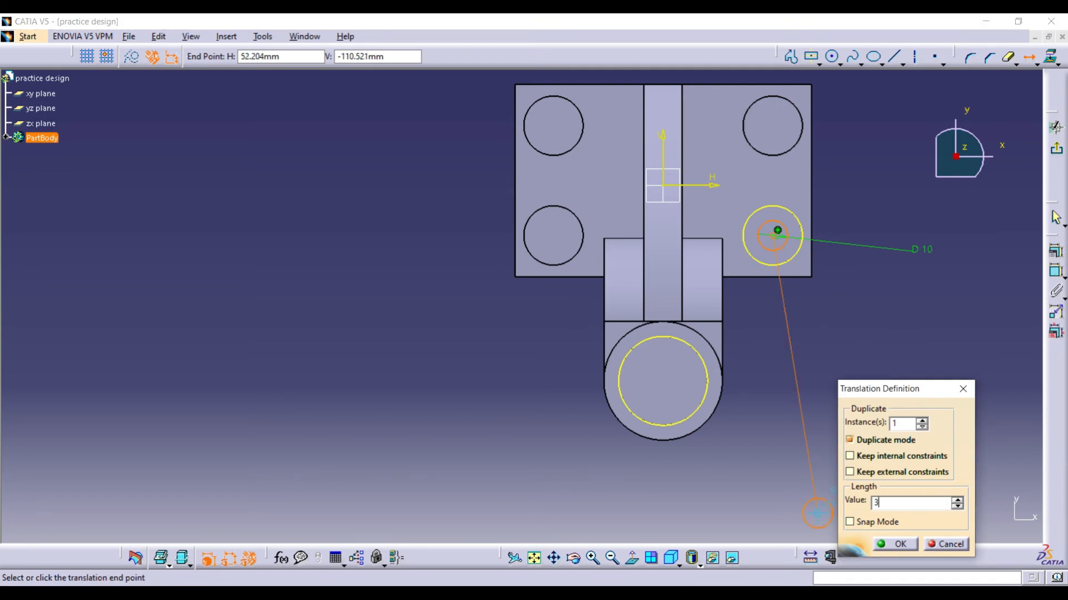
key(Return)
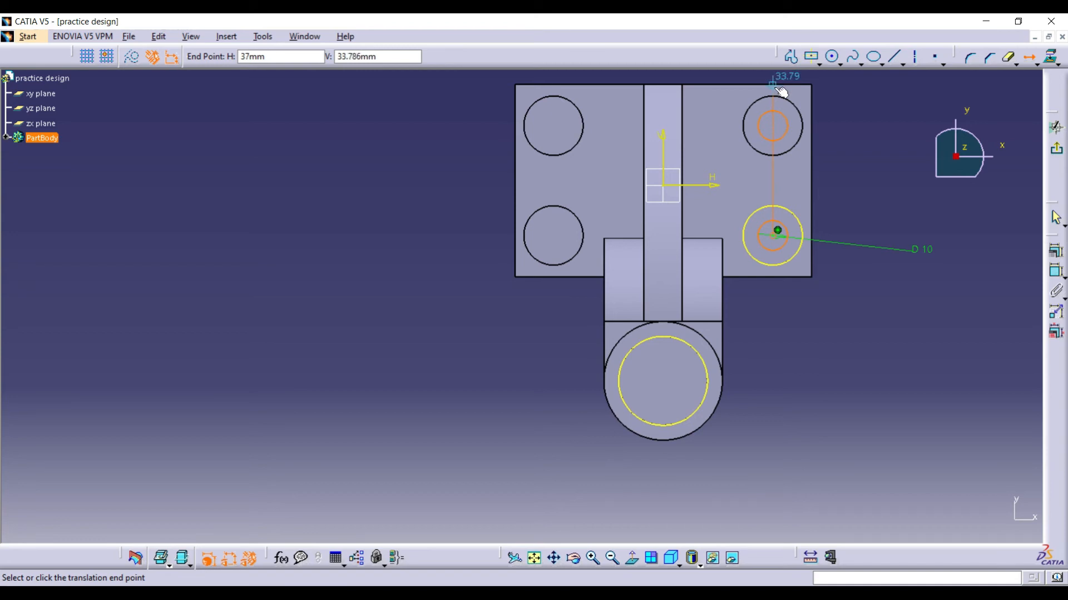
click(777, 92)
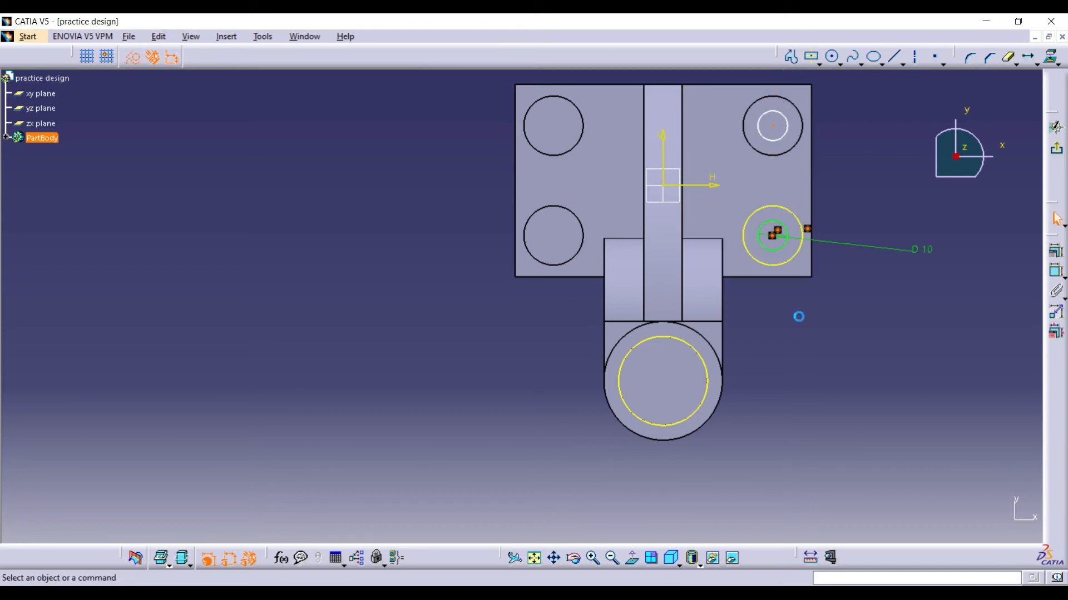
Mirror both 10 mm circles about the vertical sketch axis and delete the projected corner pad edge.
click(799, 317)
drag(799, 313, 760, 92)
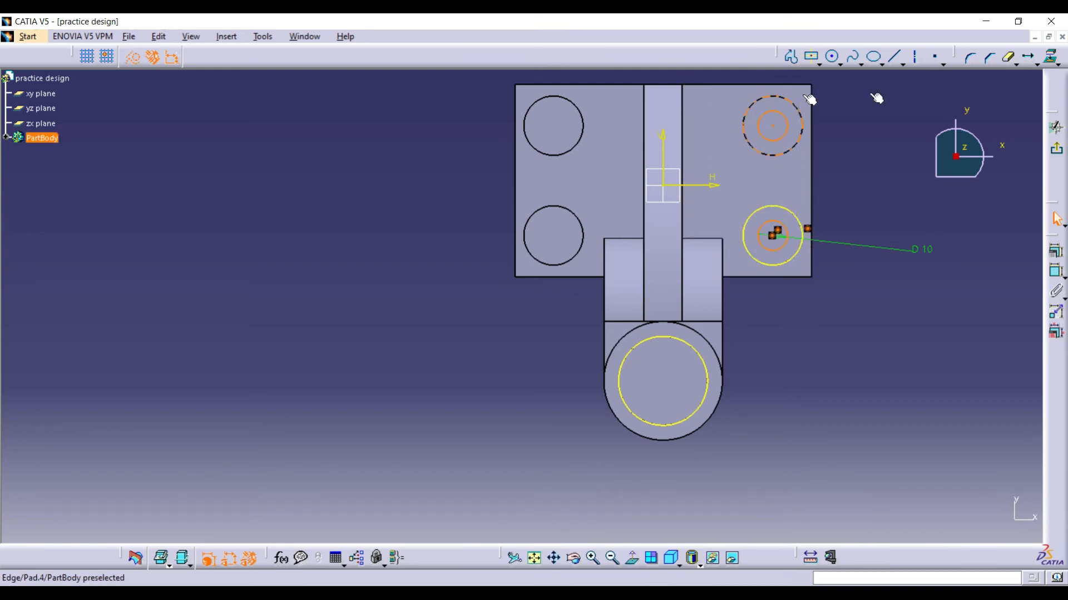
click(1035, 61)
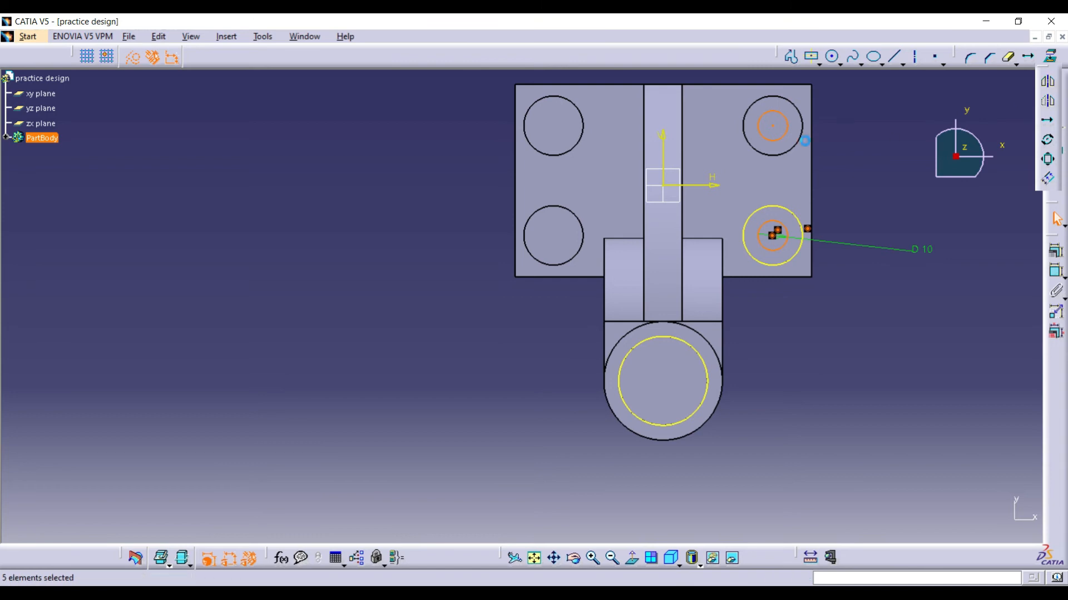
click(1048, 89)
click(662, 139)
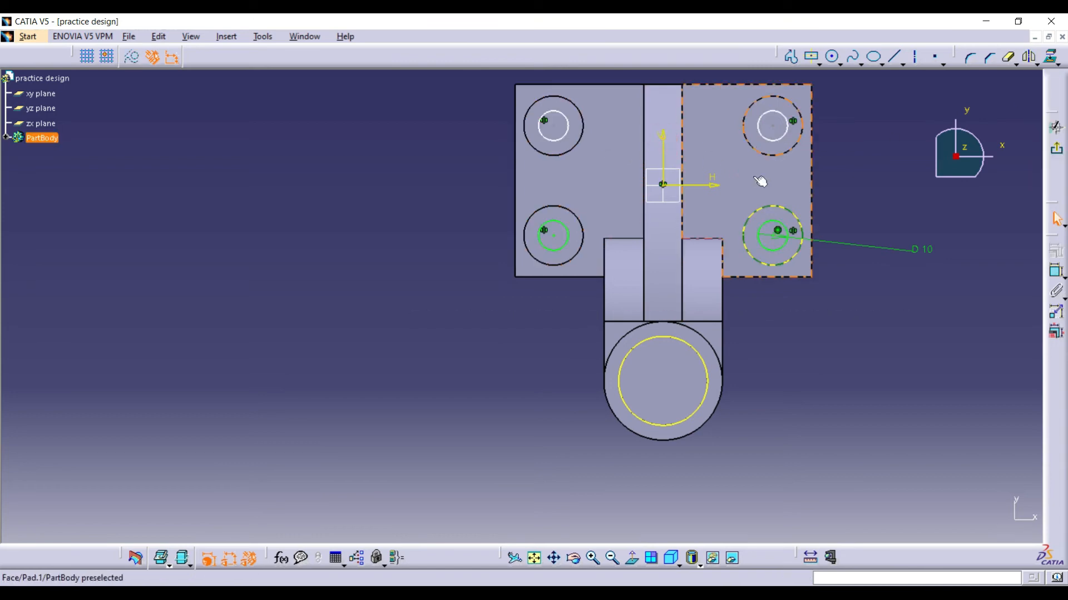
right_click(788, 213)
click(859, 399)
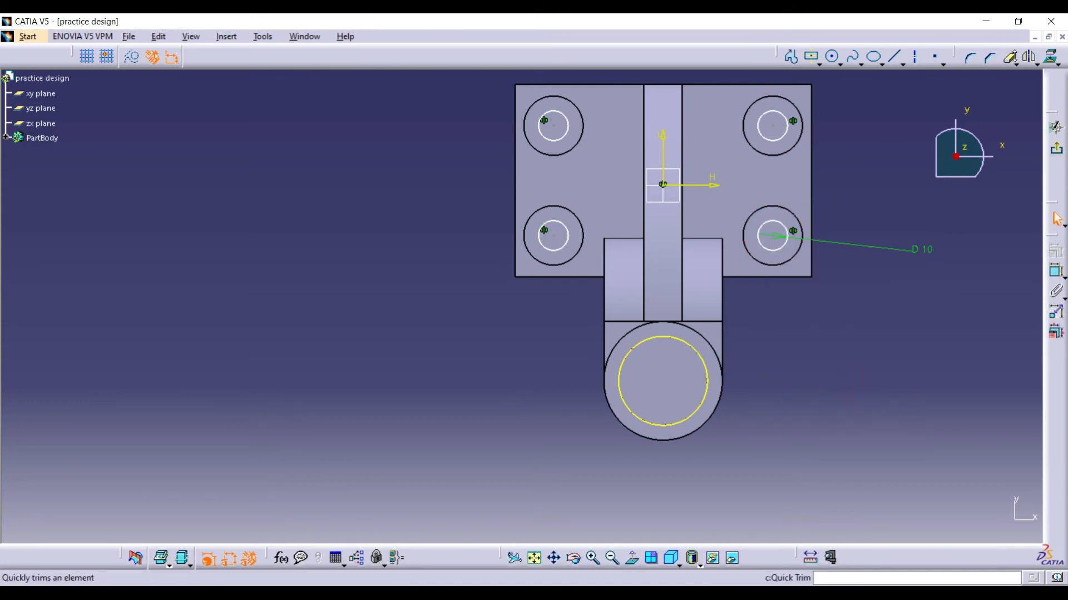
Draw a circle concentric with the projected boss edge, set its diameter to 20 mm, and delete the projected edge.
click(832, 56)
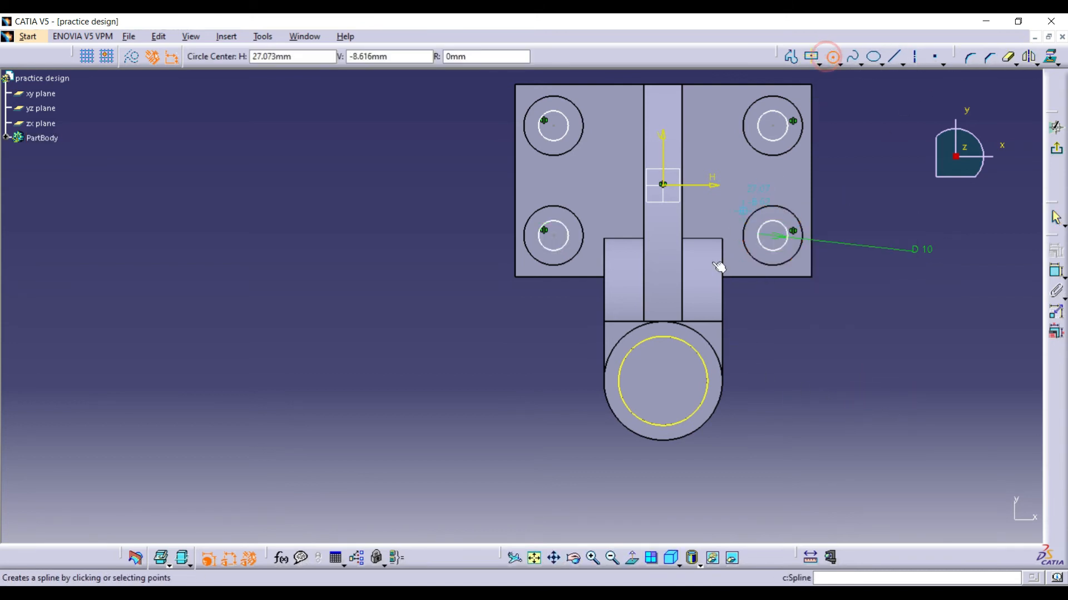
click(666, 385)
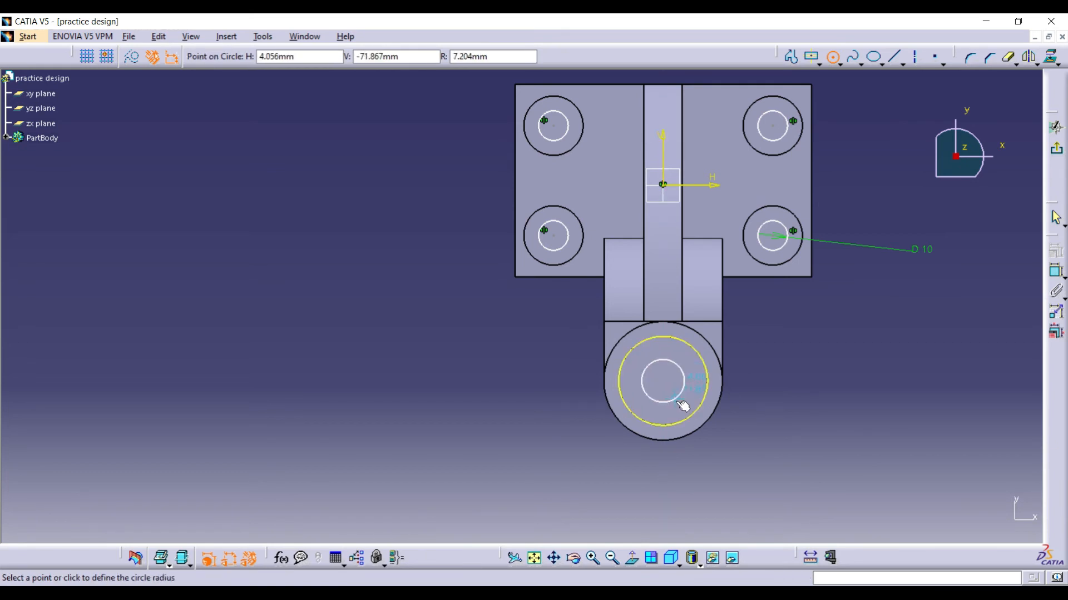
click(677, 406)
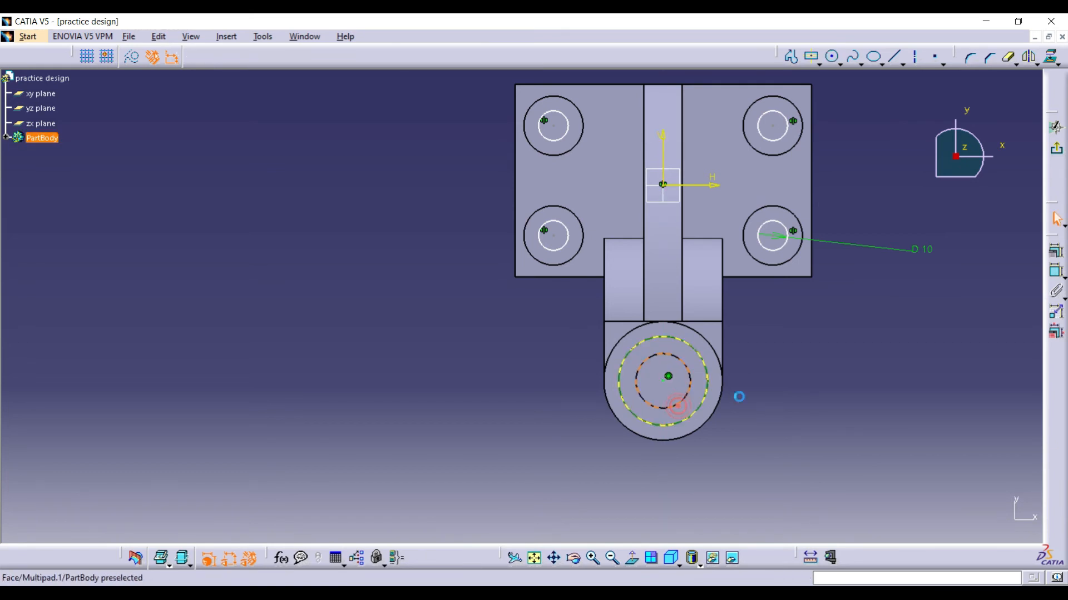
click(1057, 275)
click(775, 378)
click(777, 382)
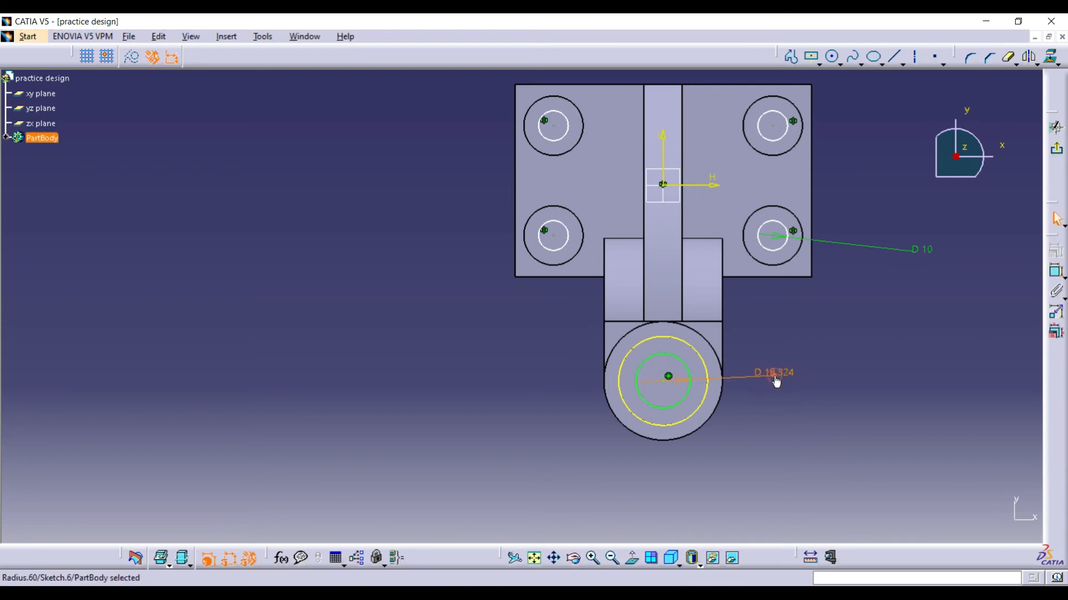
double_click(776, 381)
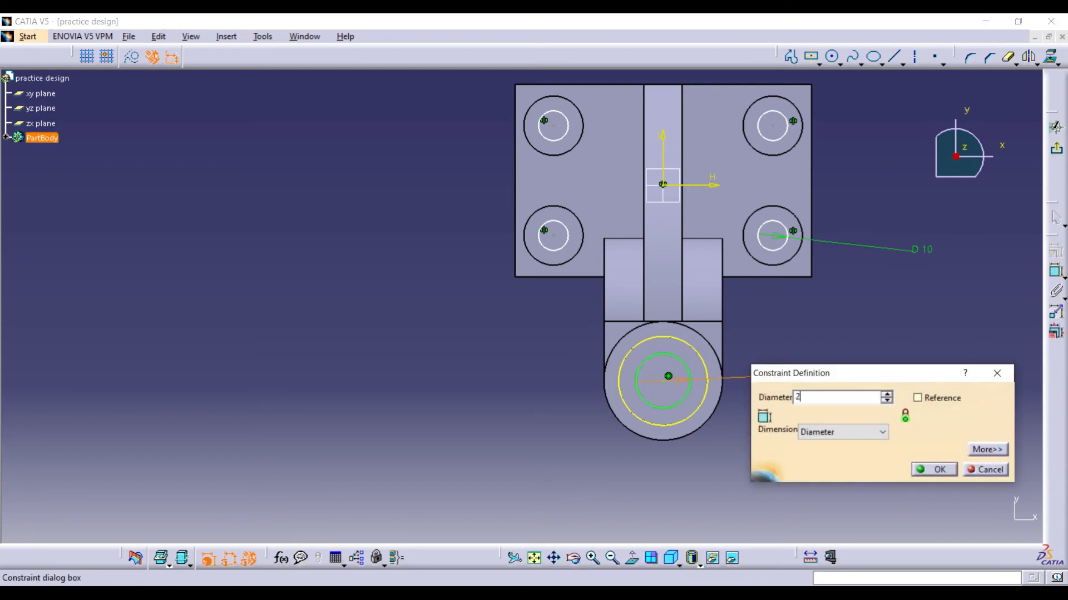
click(937, 470)
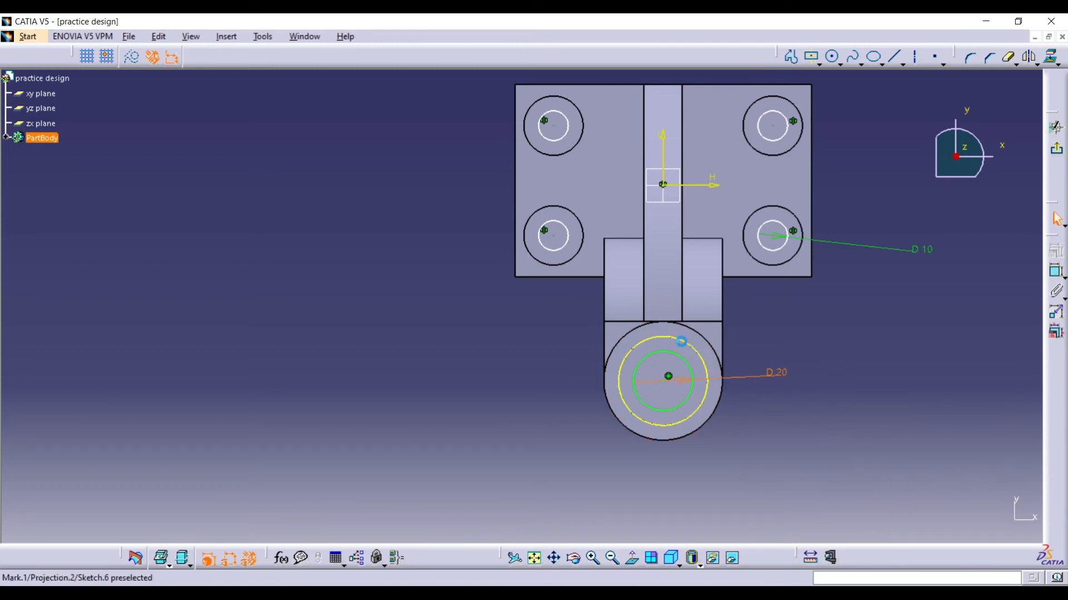
right_click(682, 342)
click(741, 531)
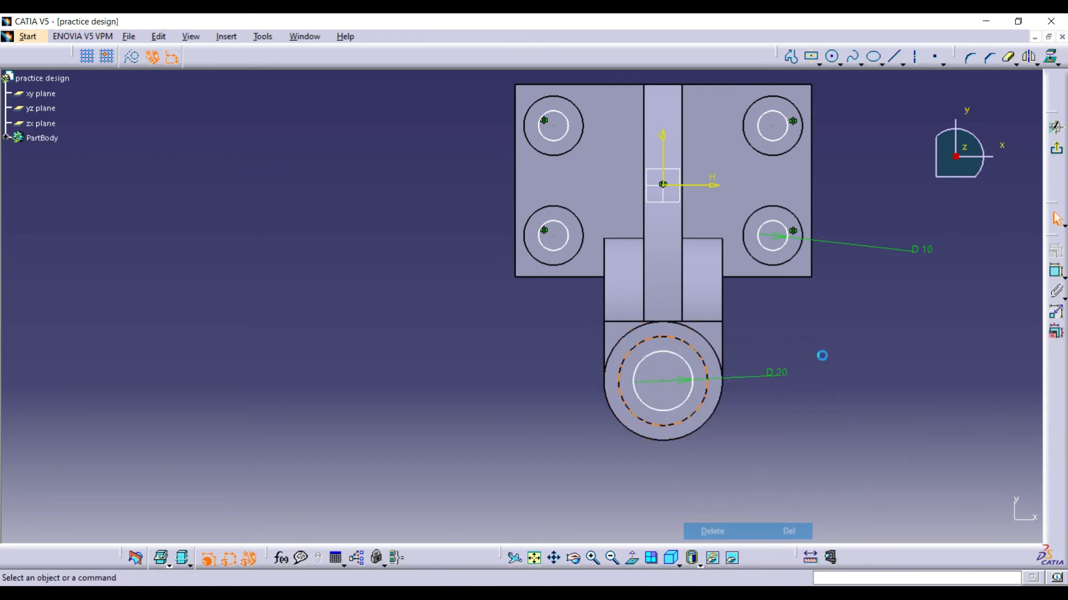
Finish the sketch and cut the five circles through the corner pads and boss with an Up to next pocket.
click(1055, 152)
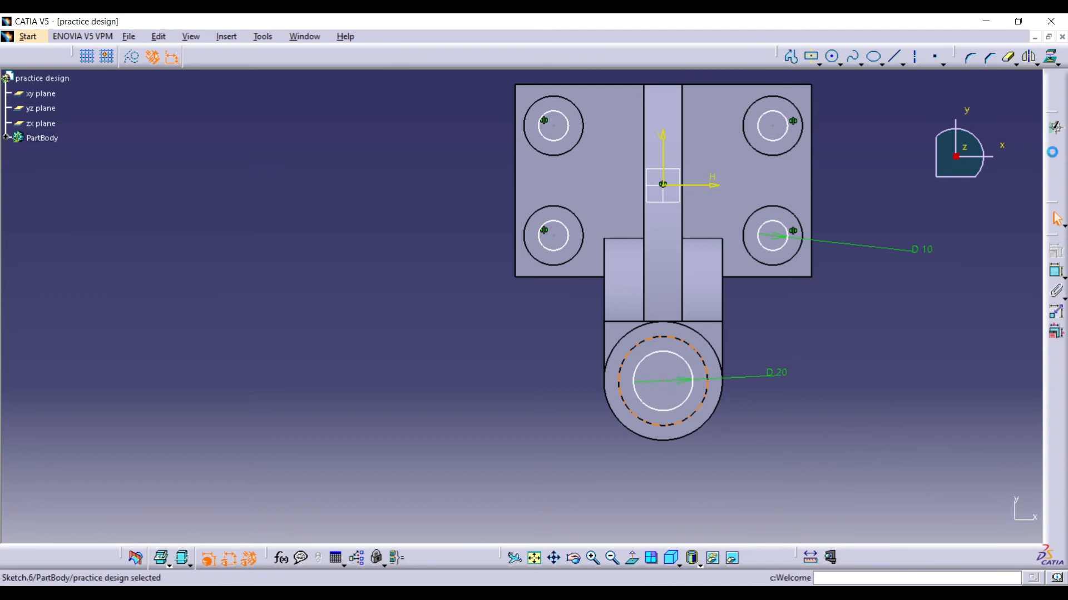
click(1056, 203)
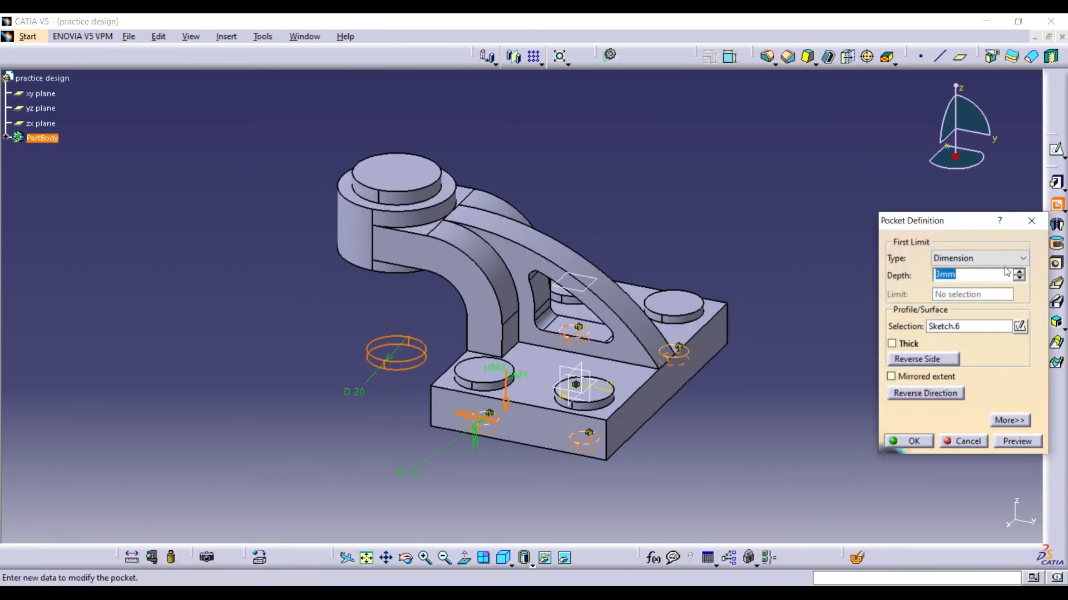
click(1008, 265)
click(999, 283)
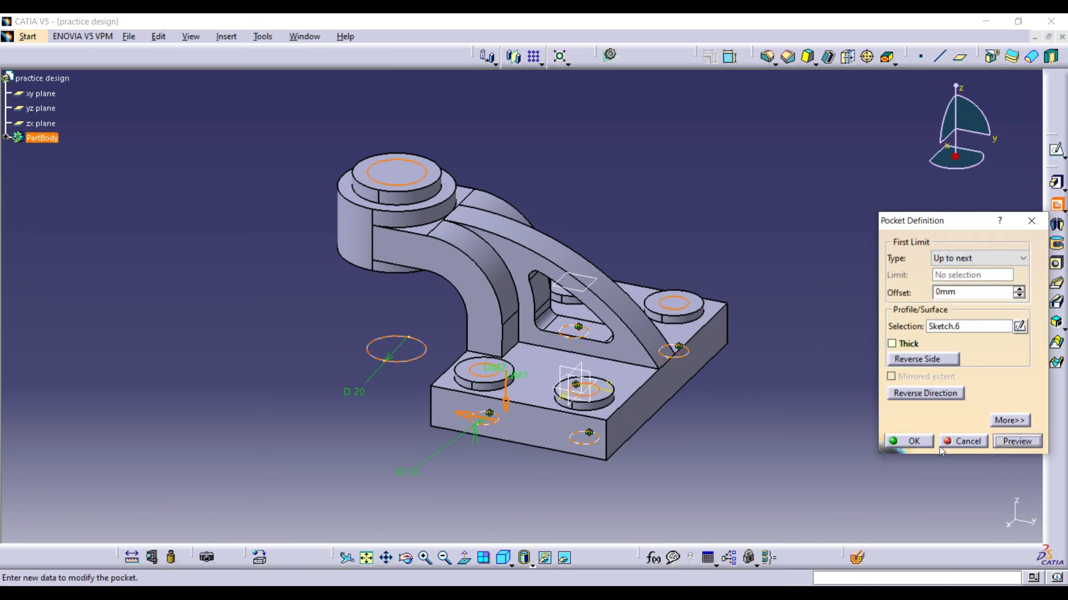
click(923, 443)
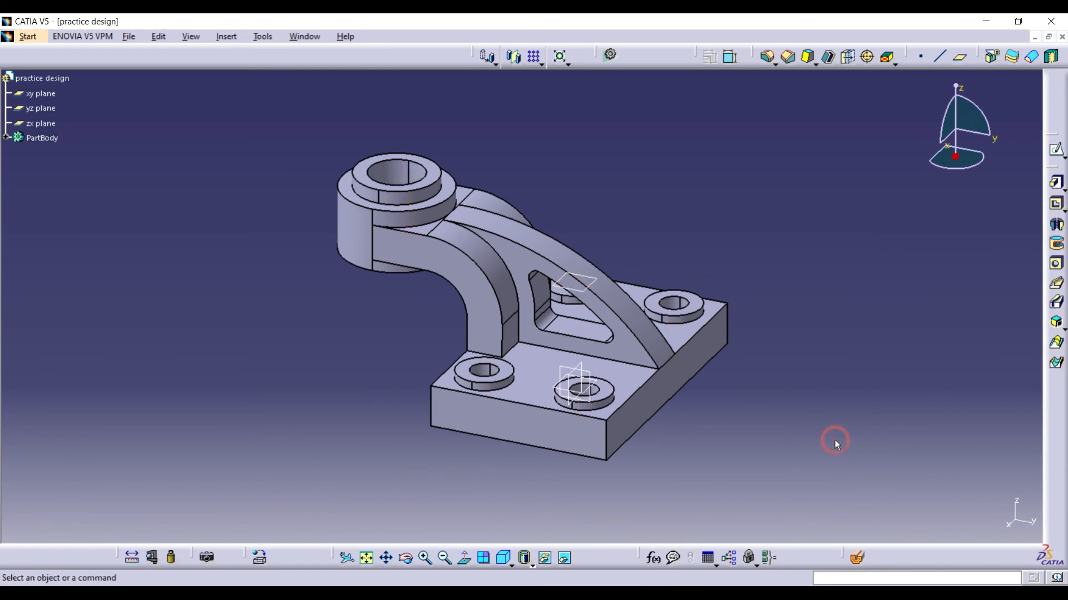
Apply a 3 mm edge fillet where both sides of the central rib meet the curved web and the base plate.
click(405, 558)
drag(390, 481, 534, 334)
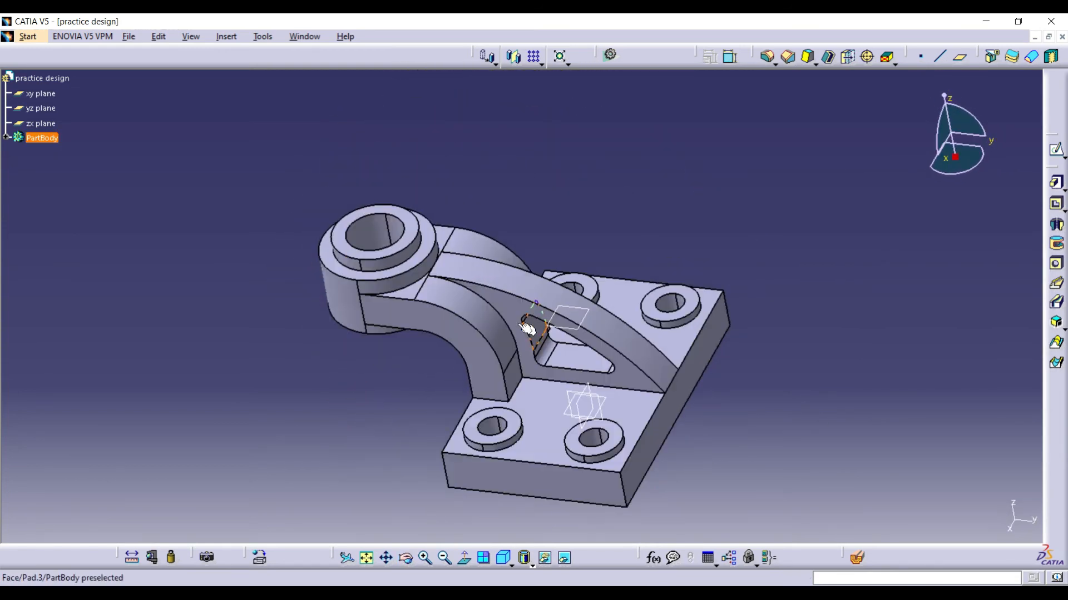
click(557, 381)
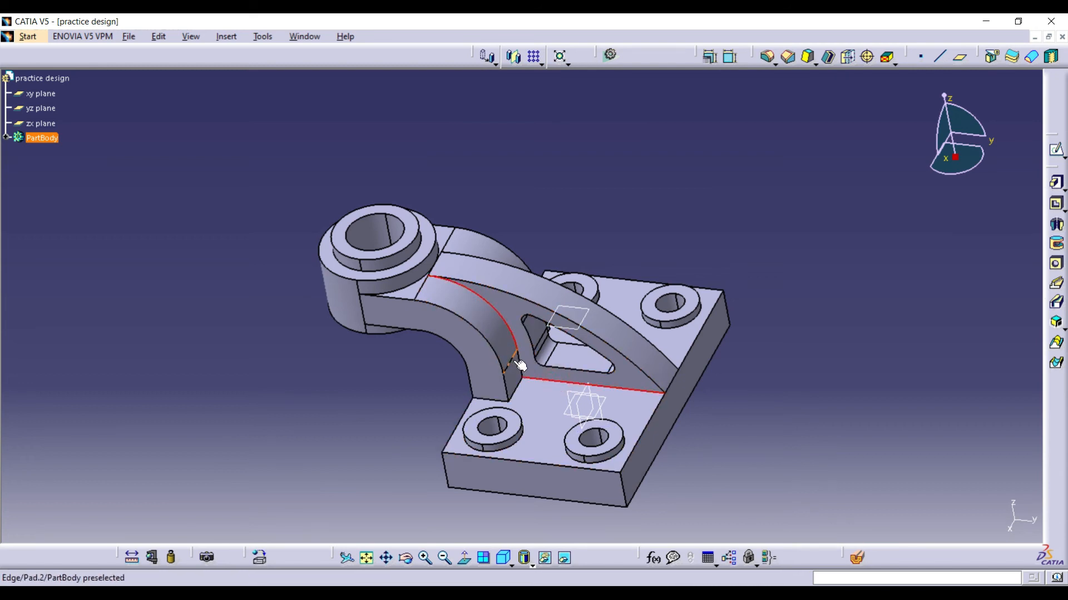
click(527, 372)
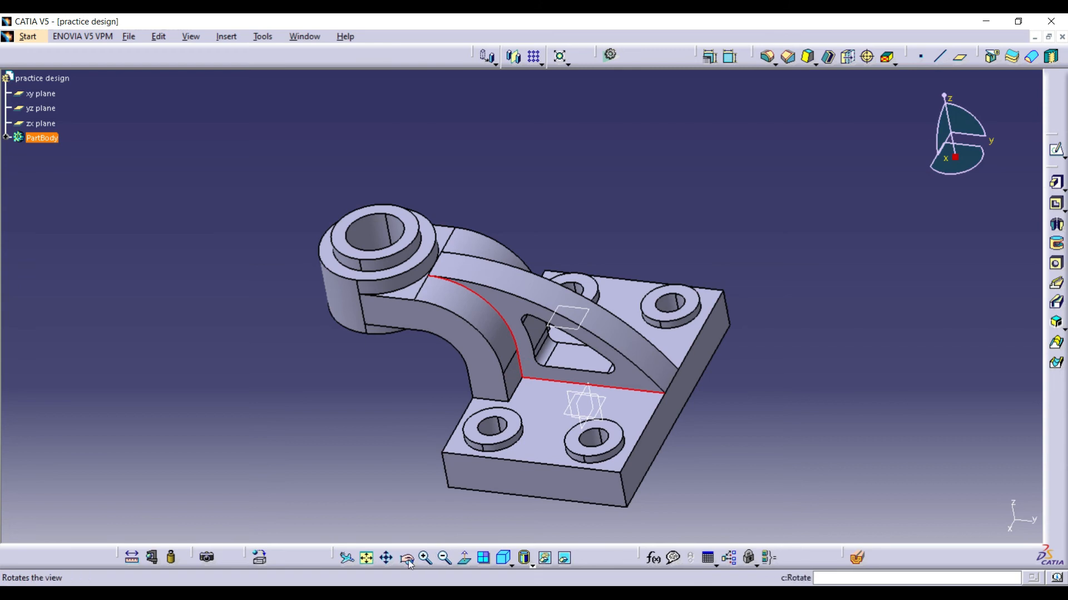
drag(728, 331, 357, 353)
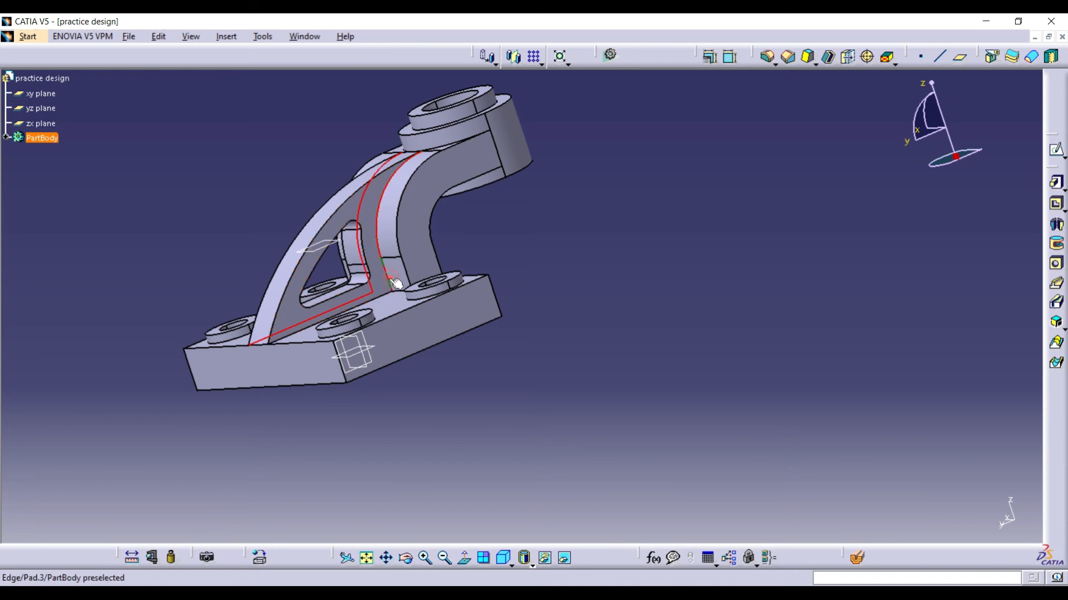
ctrl+click(379, 297)
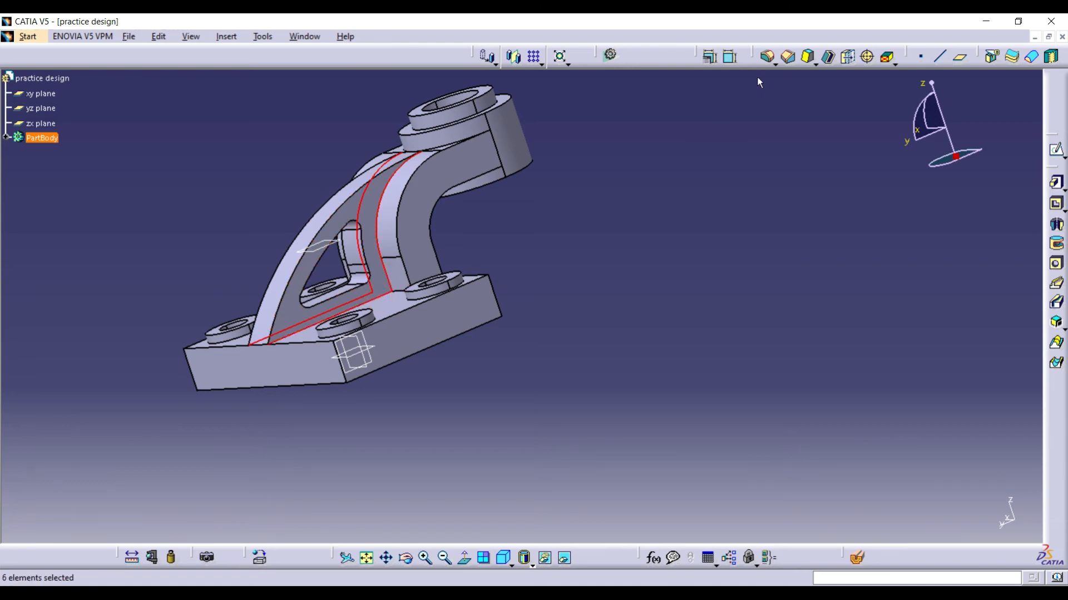
click(767, 56)
text(3)
click(866, 276)
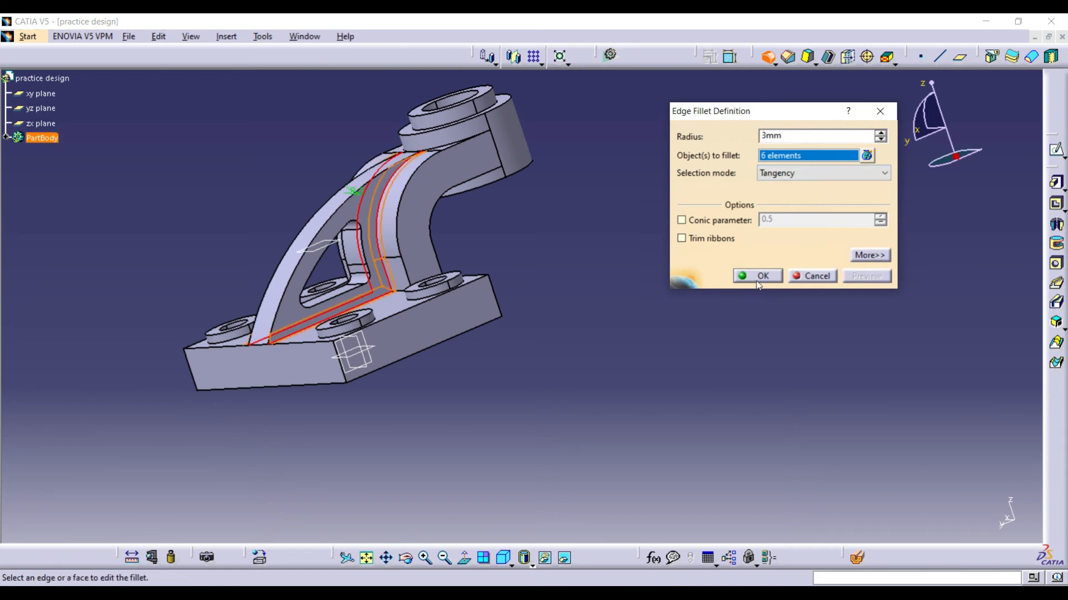
click(757, 278)
click(593, 321)
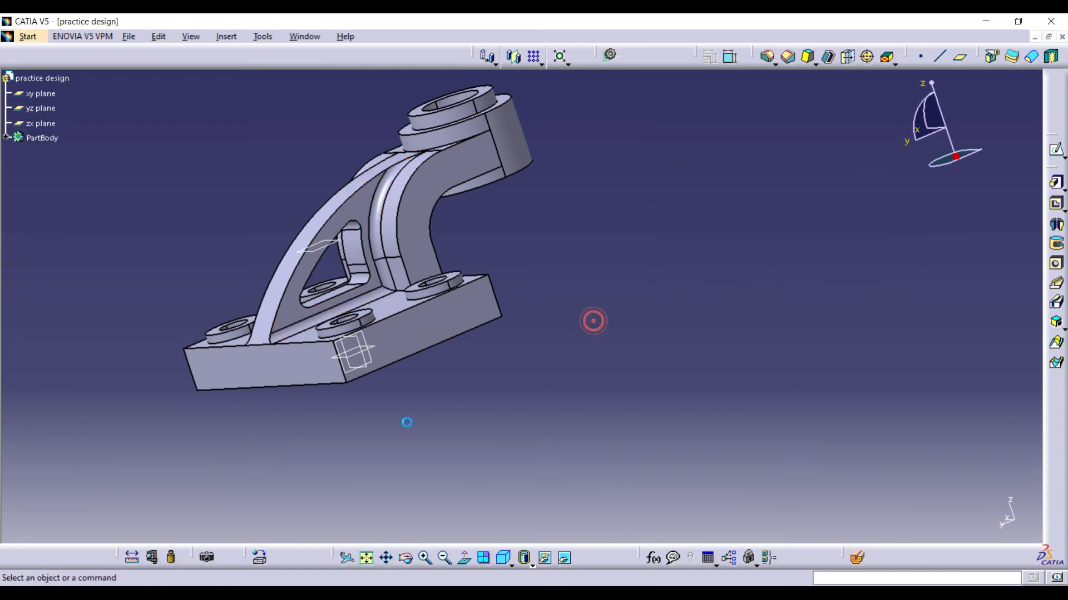
Apply a 1 mm edge fillet to the base plate's four side faces, including the face continuing into the curved web.
click(405, 558)
drag(219, 309, 578, 405)
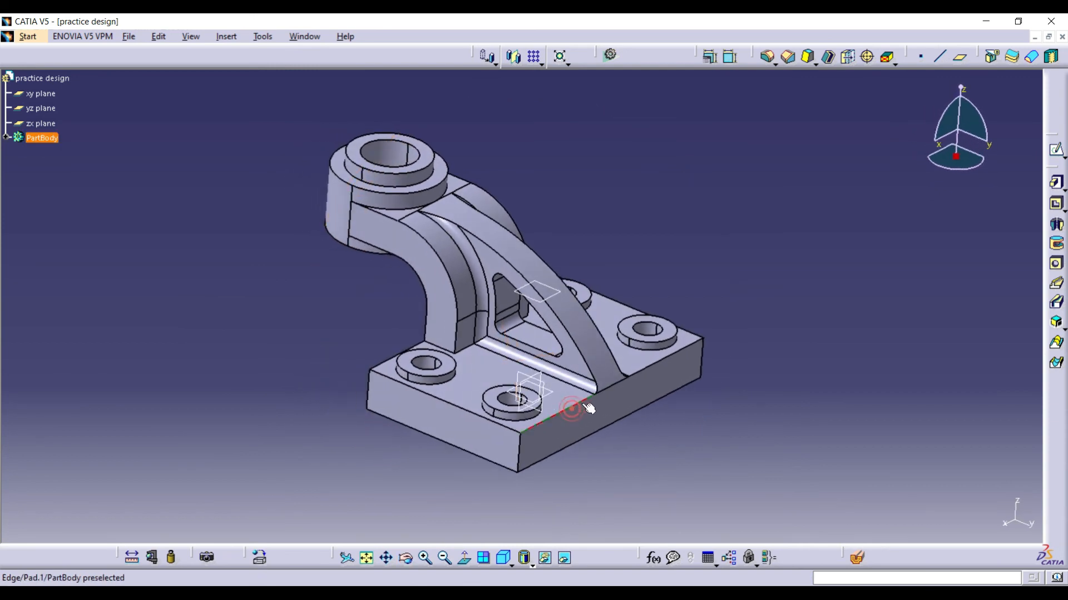
click(655, 364)
click(500, 435)
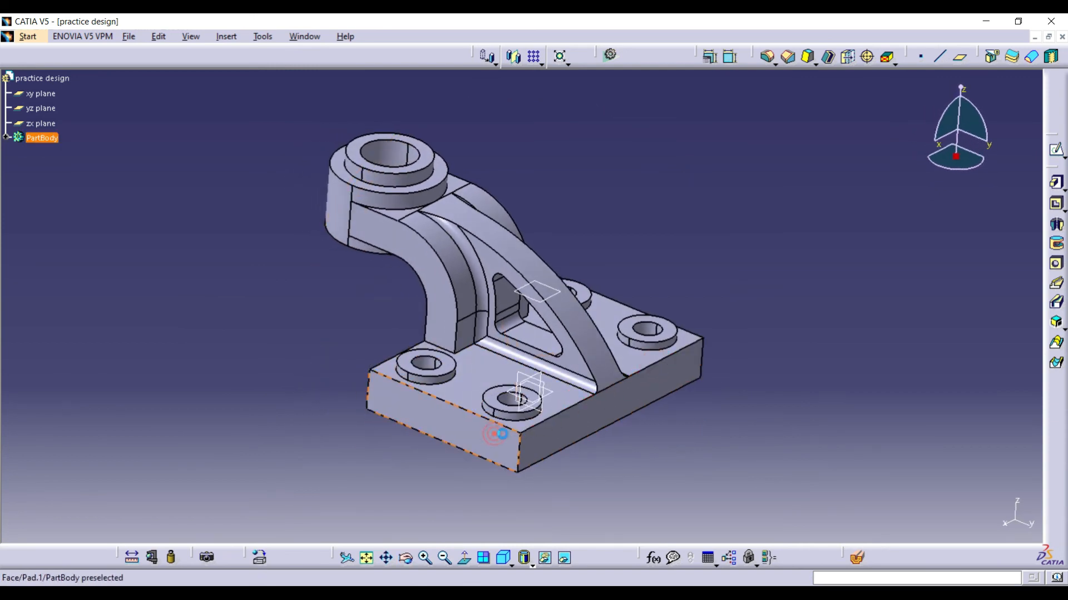
ctrl+click(597, 429)
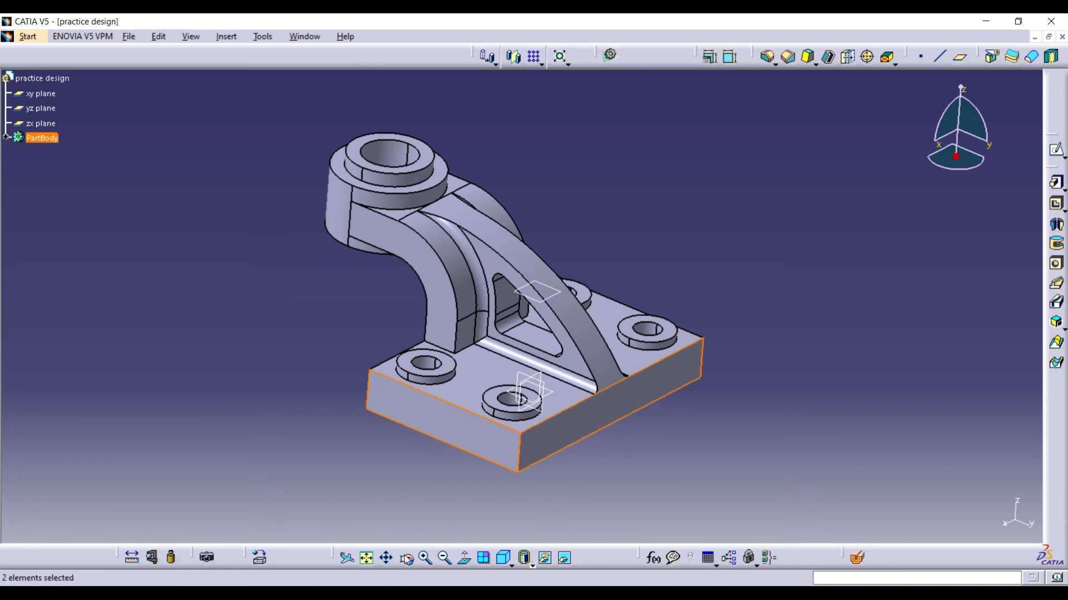
drag(335, 431, 661, 315)
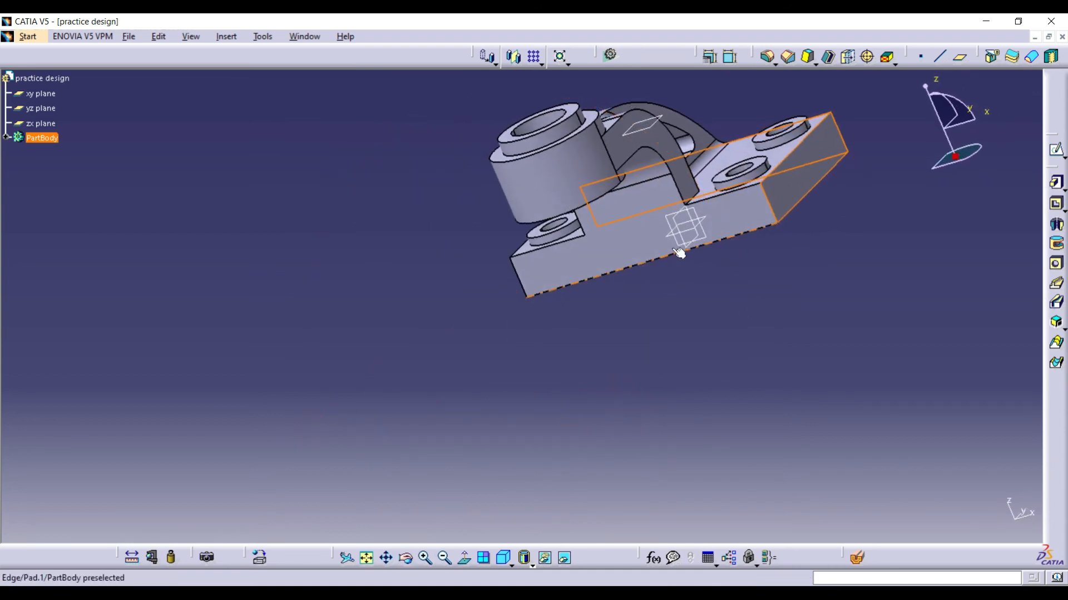
ctrl+click(645, 174)
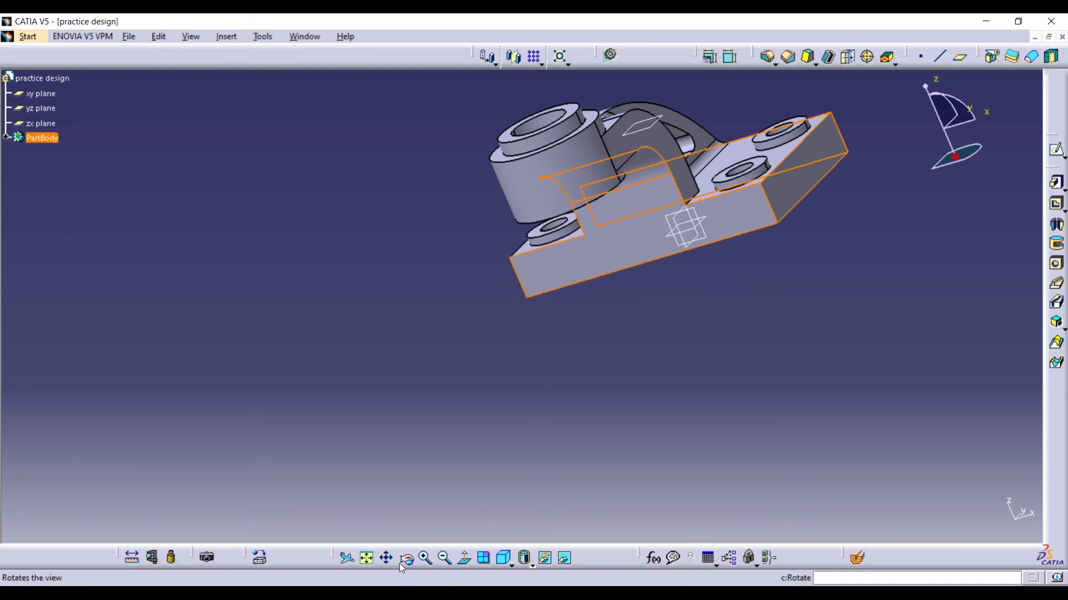
drag(696, 216, 493, 338)
click(768, 57)
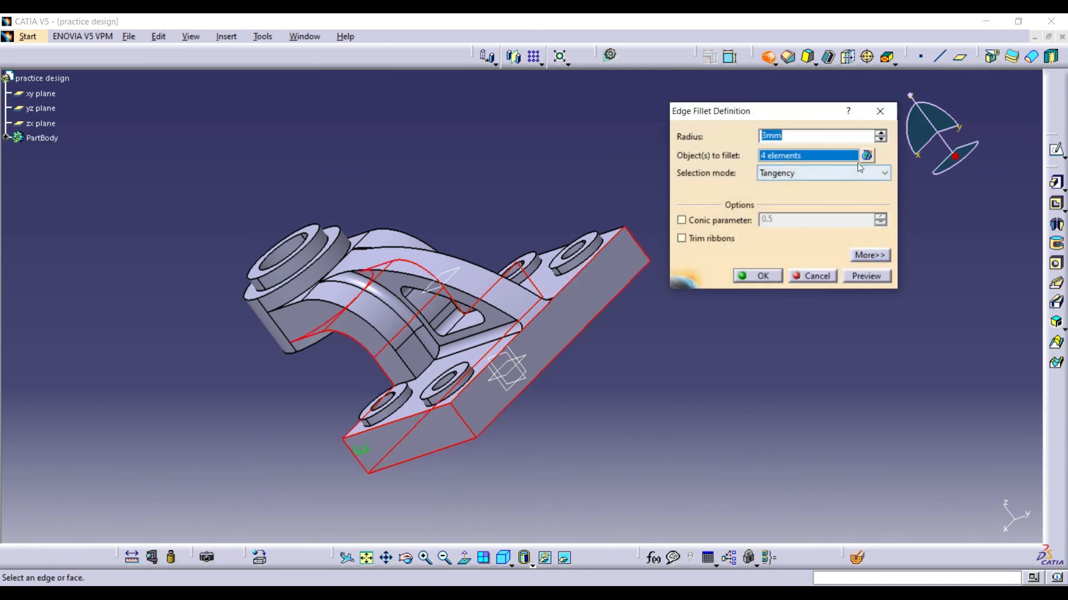
click(870, 278)
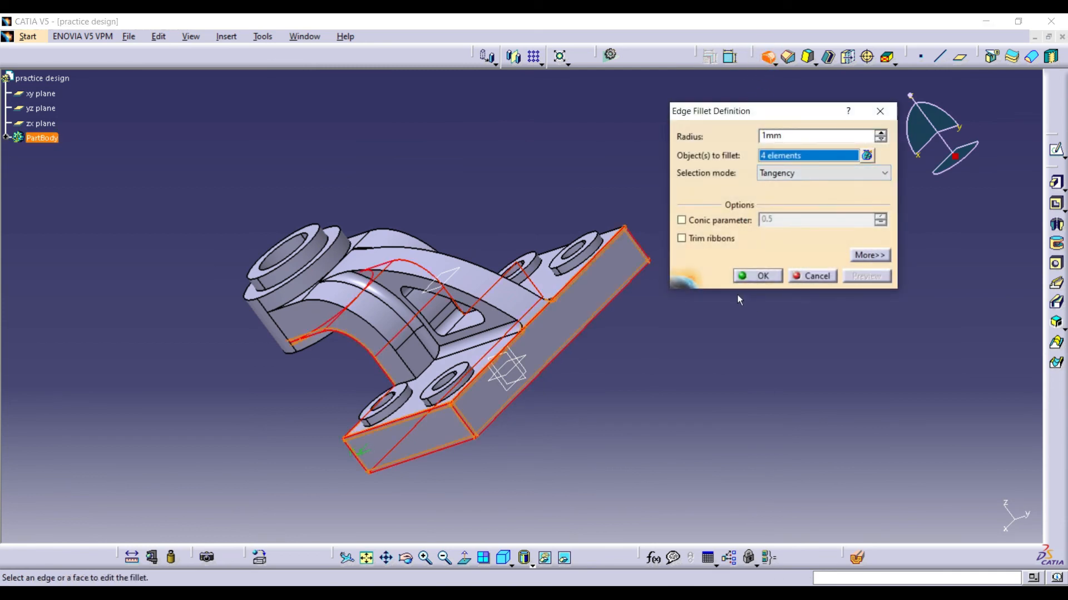
click(745, 277)
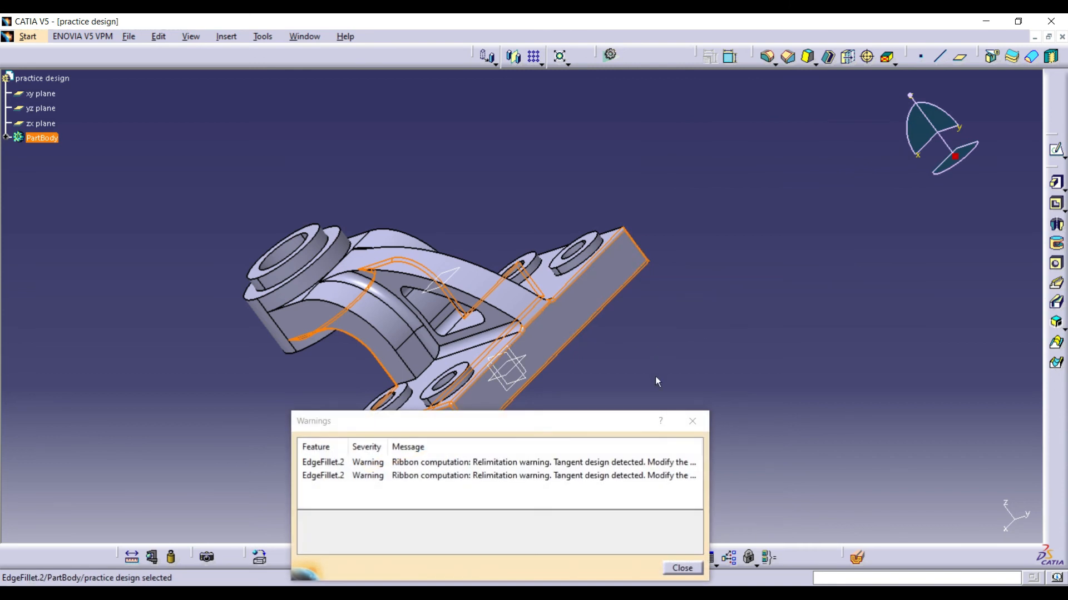
click(679, 567)
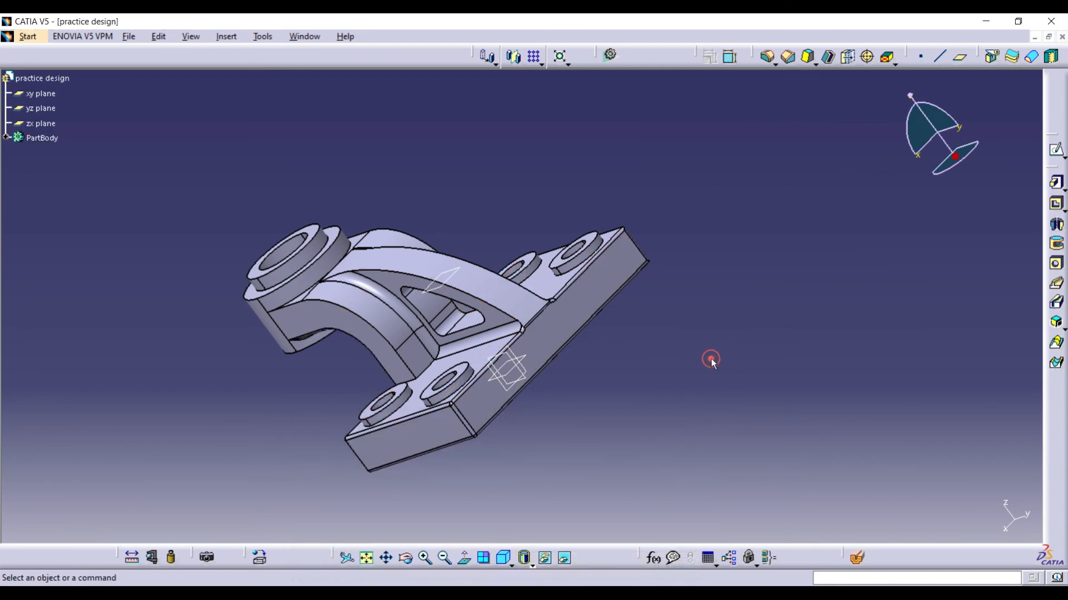
Apply a 1 mm edge fillet to the top faces of the four corner pads and both stepped faces of the boss.
click(406, 559)
drag(437, 525, 492, 492)
middle_drag(304, 263, 353, 444)
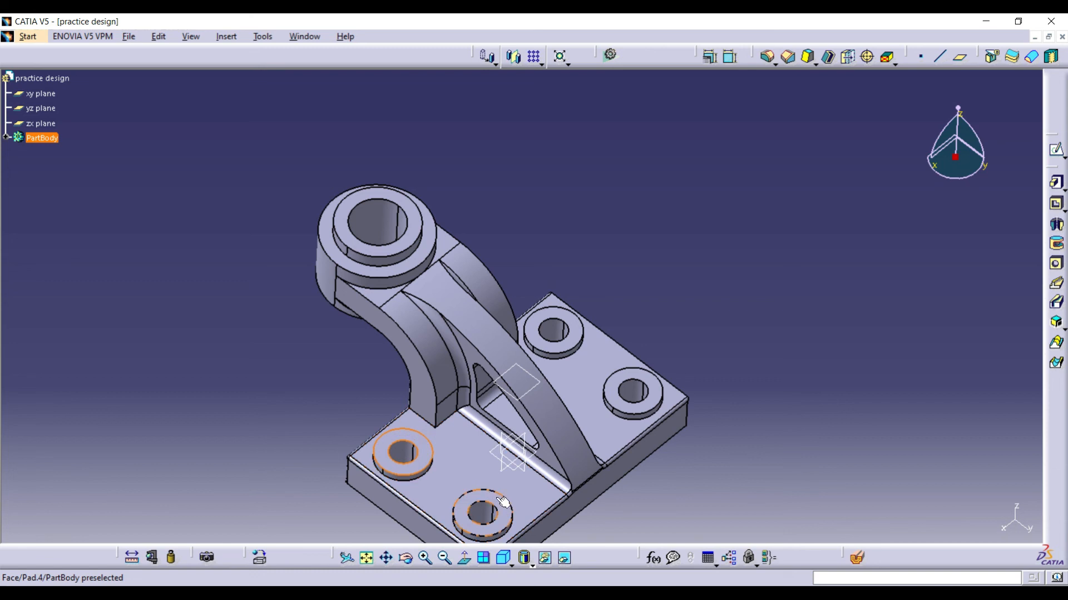
ctrl+click(512, 481)
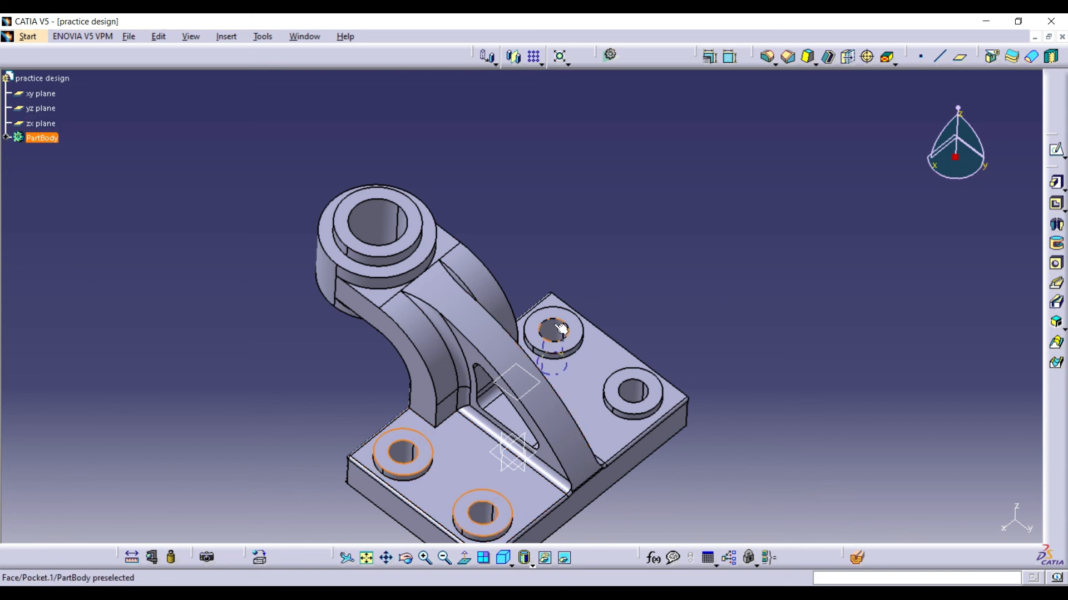
ctrl+click(588, 343)
ctrl+click(610, 392)
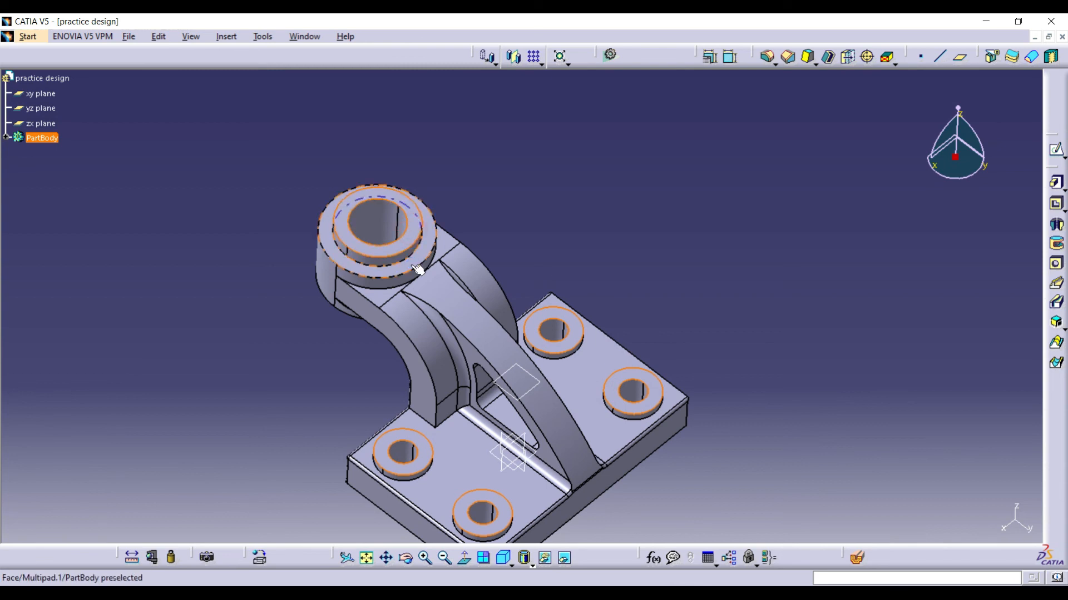
ctrl+click(418, 270)
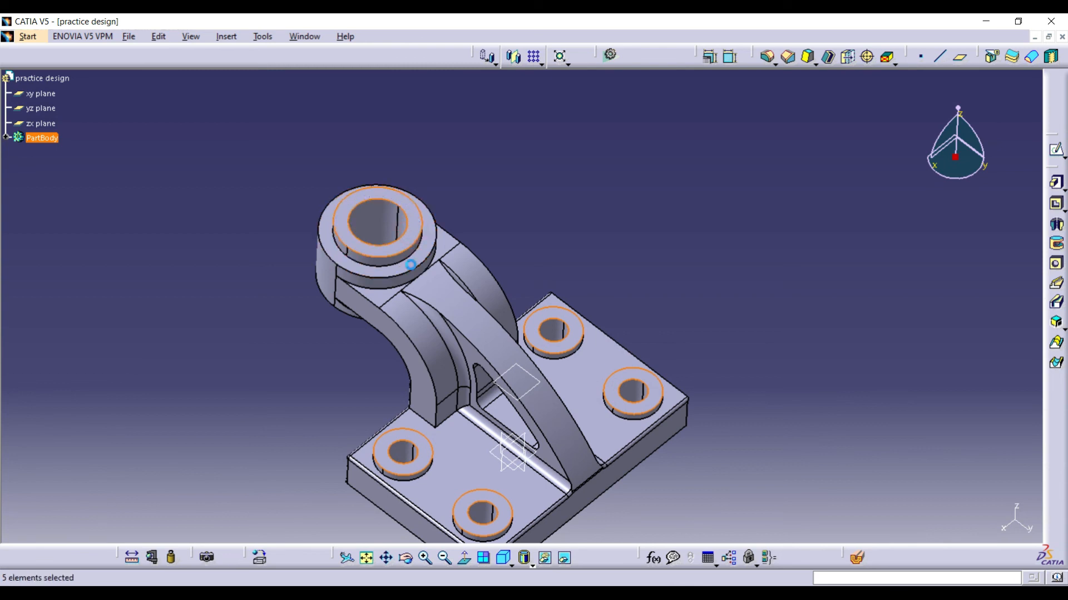
click(767, 59)
text(1)
click(866, 276)
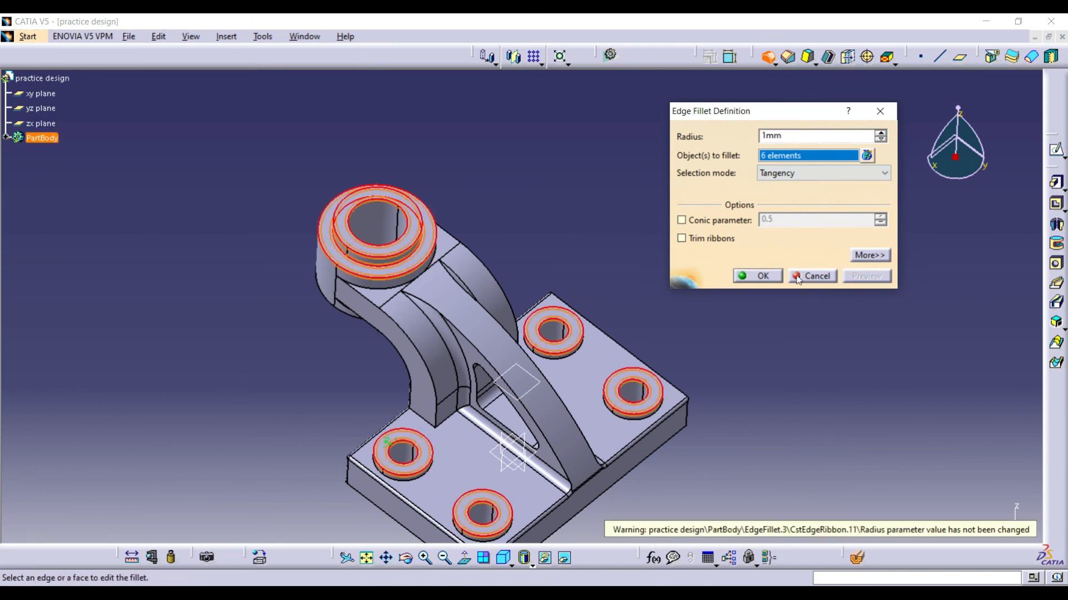
click(760, 276)
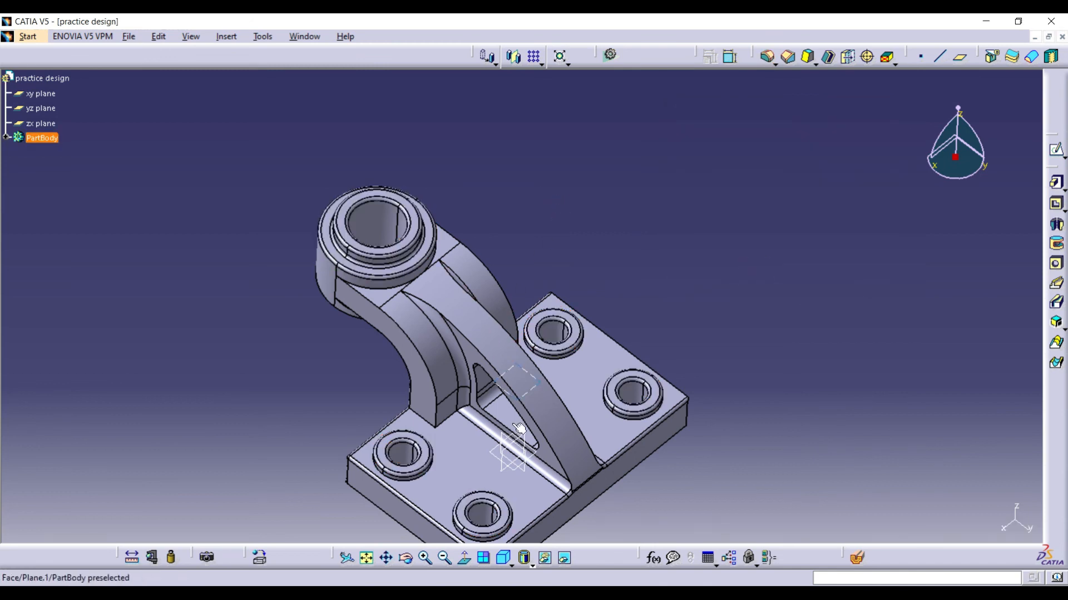
Display the part shaded without edges, fit it in the view, and set the standard isometric view.
click(531, 565)
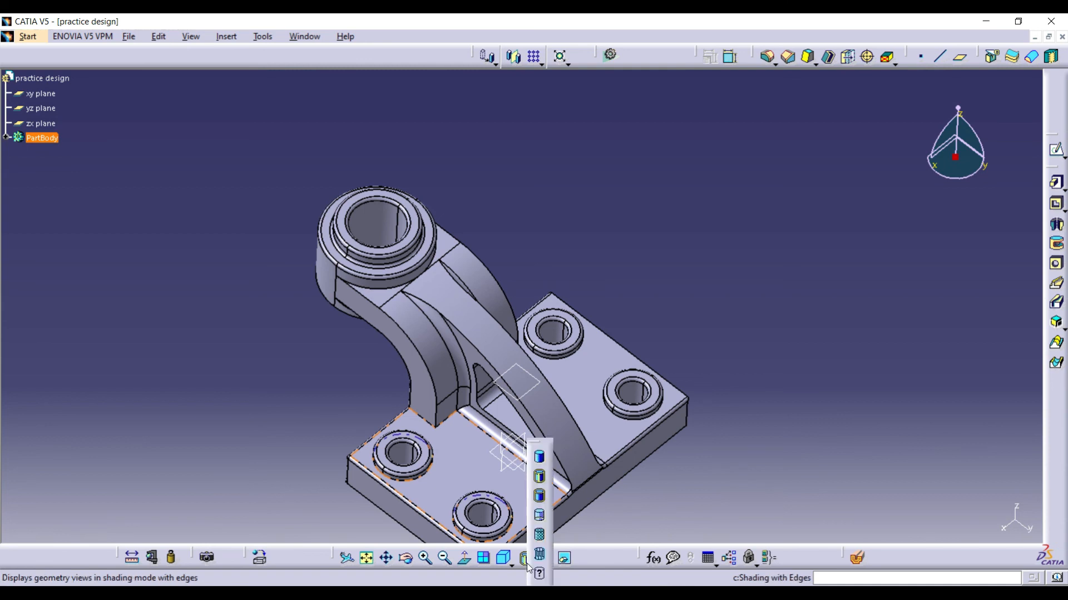
click(538, 457)
click(829, 326)
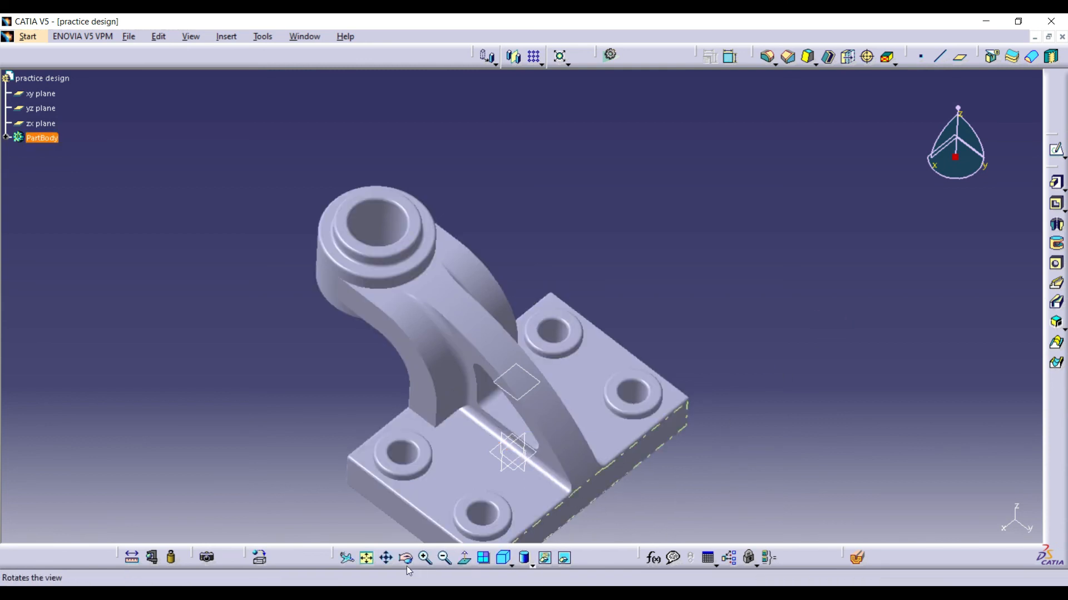
click(368, 559)
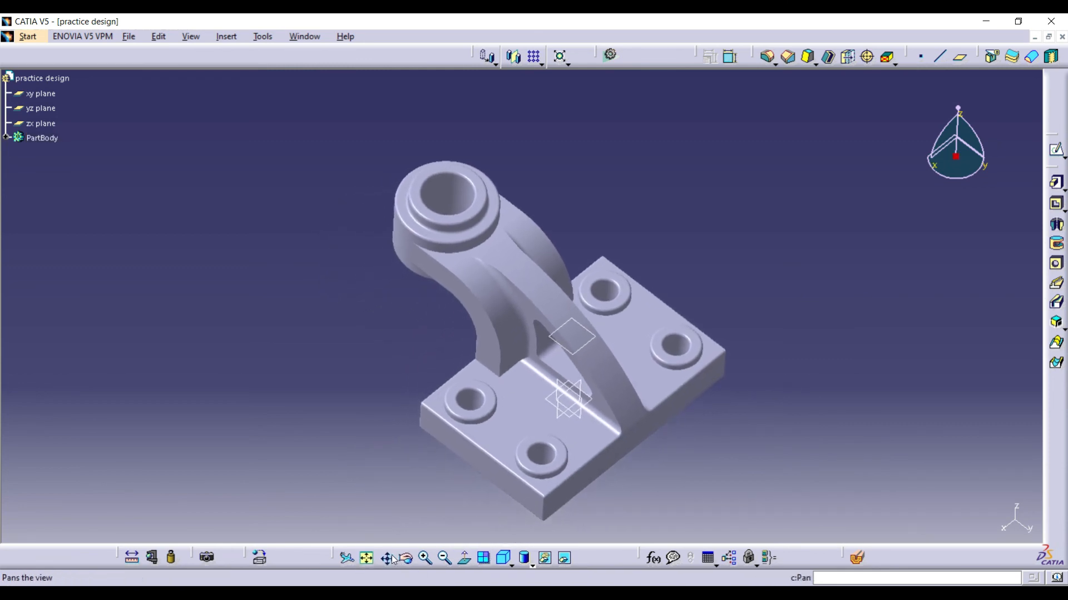
click(505, 558)
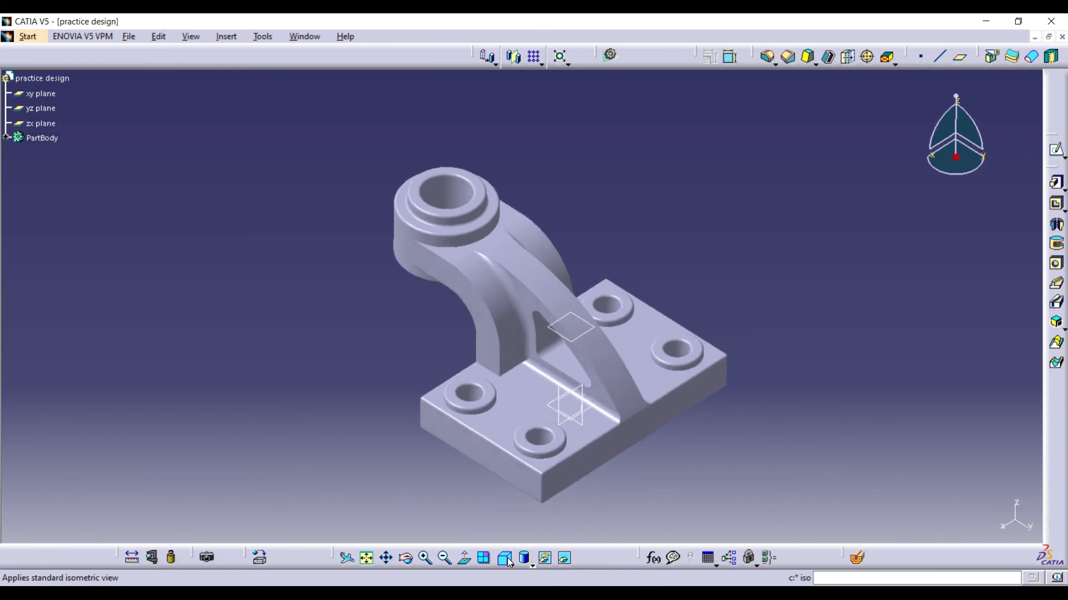
Apply a 1 mm edge fillet to the two long curved outer edges of the central rib.
ctrl+click(560, 278)
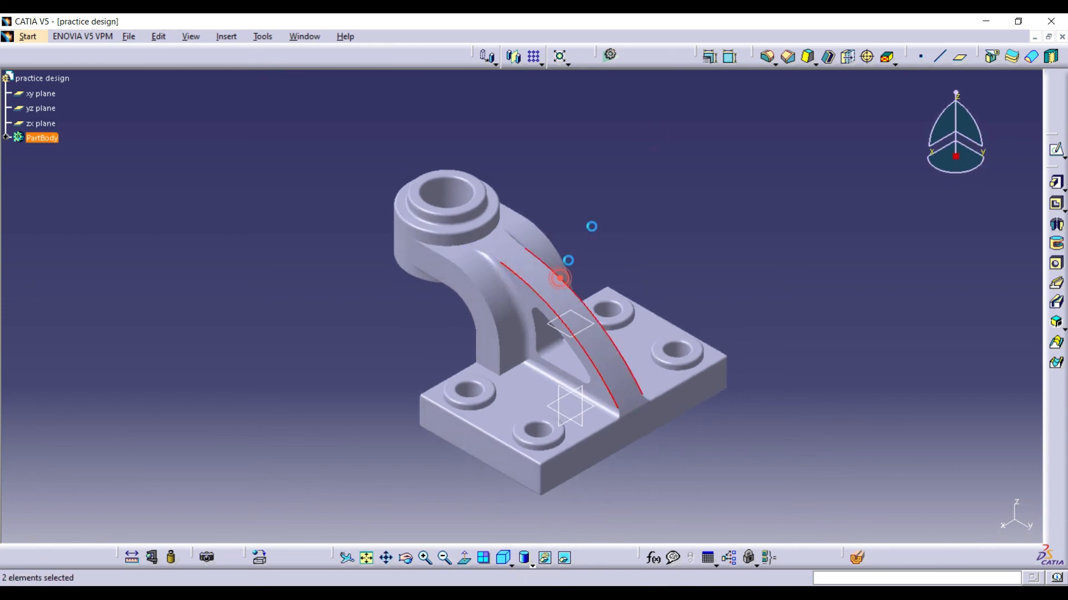
click(767, 56)
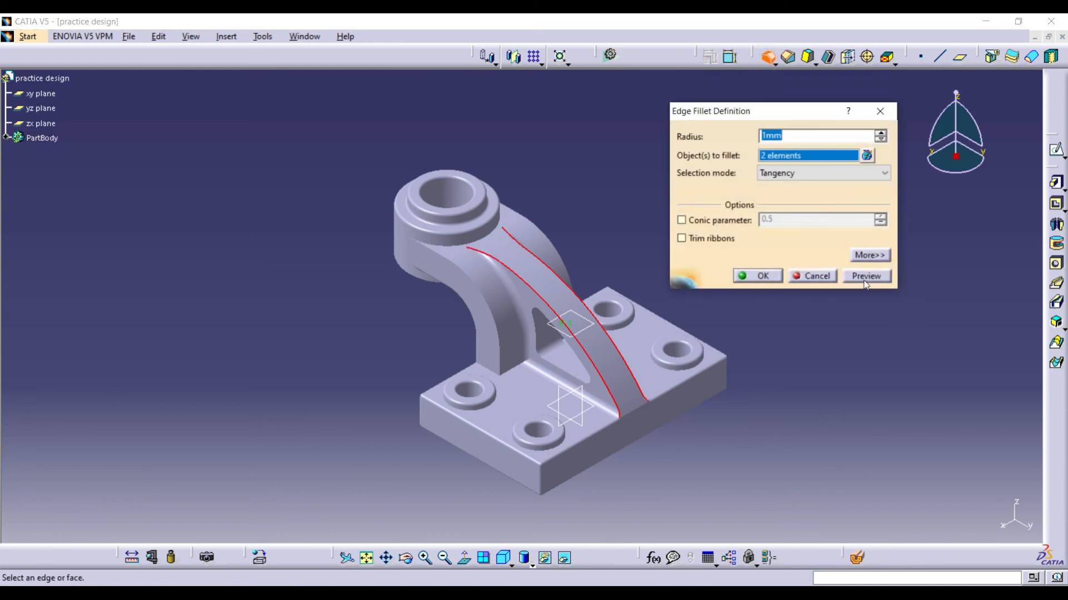
click(865, 277)
click(758, 277)
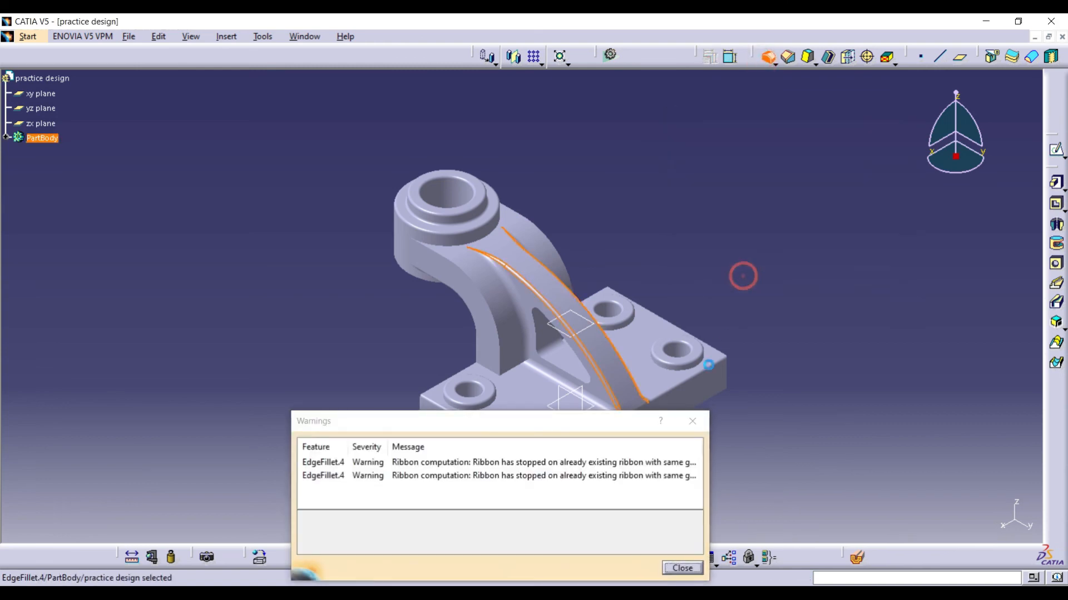
click(682, 567)
click(731, 322)
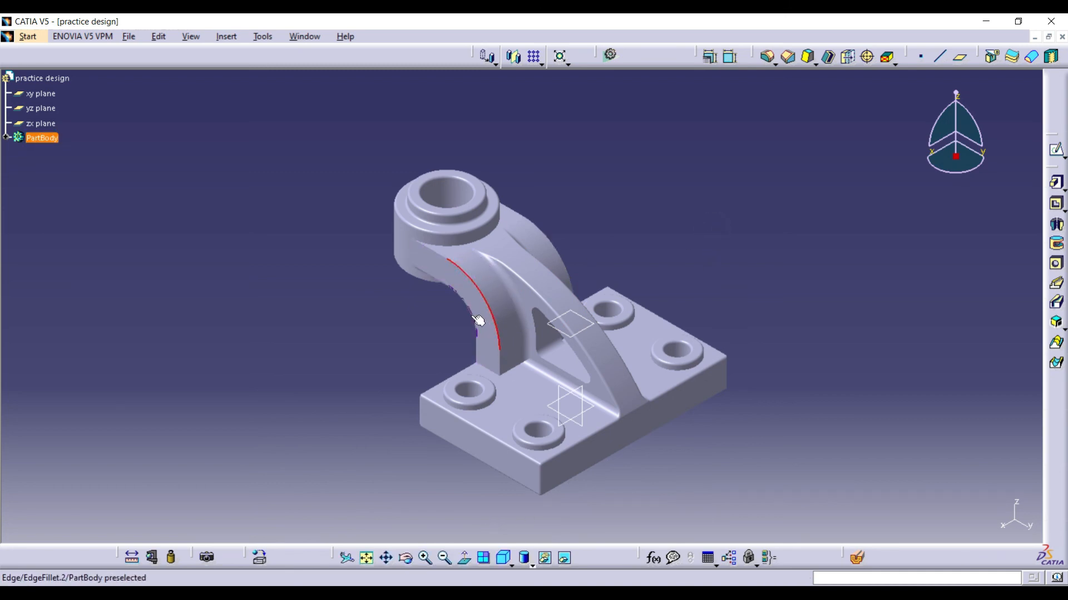
Try to fillet the curved side edges and base-plate junction edges on both sides of the curved web together.
click(499, 366)
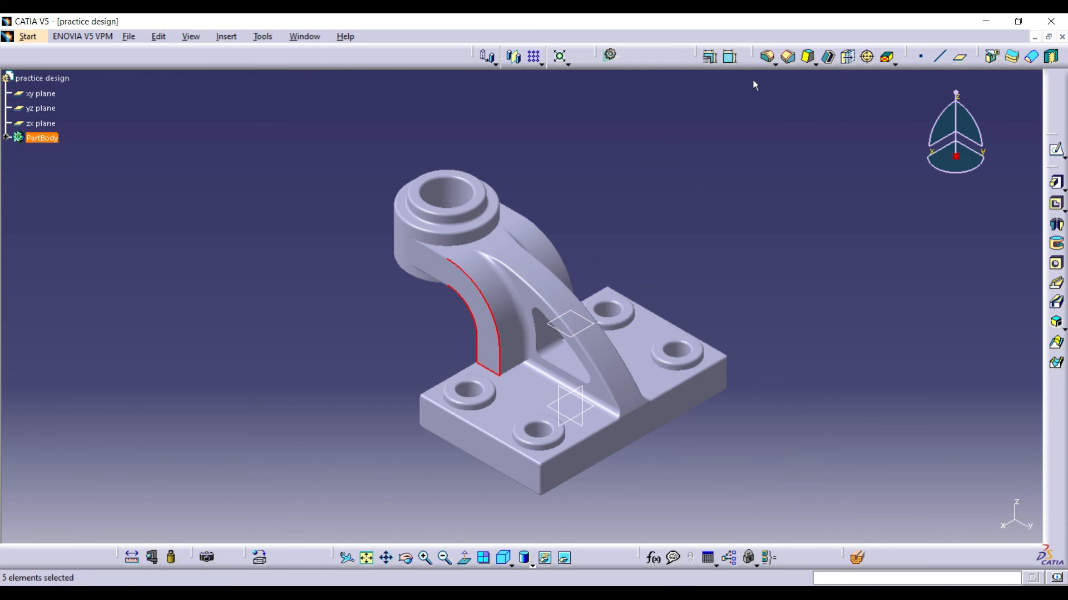
middle_drag(614, 281, 372, 348)
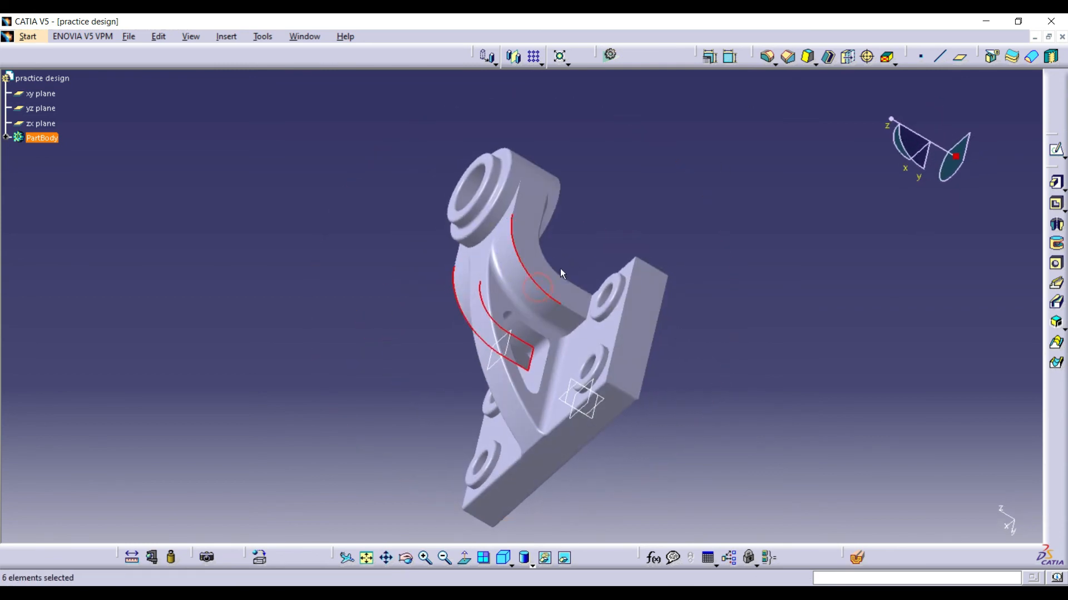
ctrl+click(592, 315)
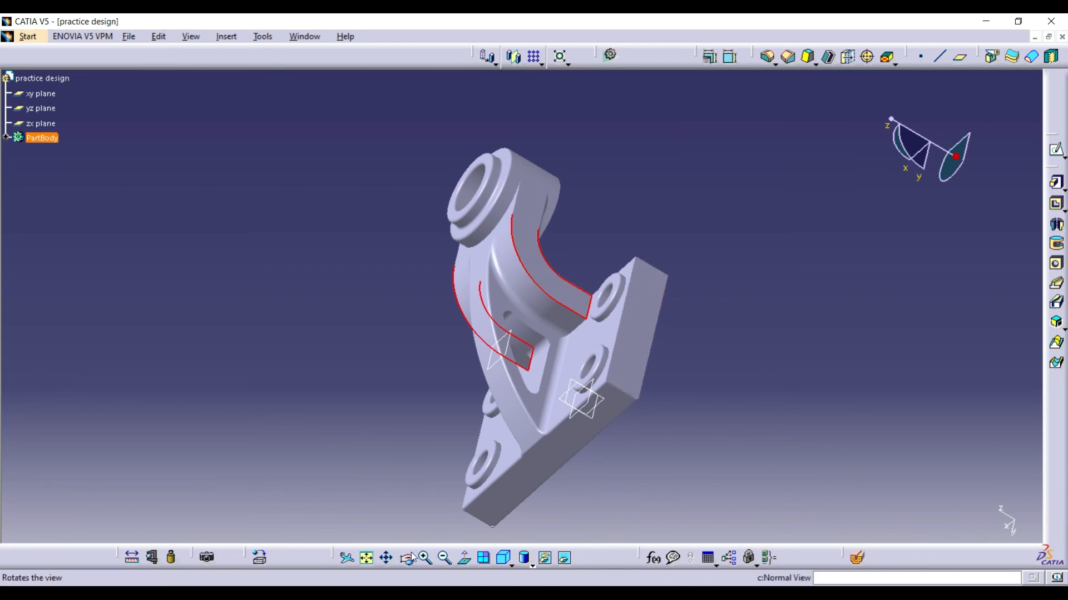
drag(585, 315, 747, 186)
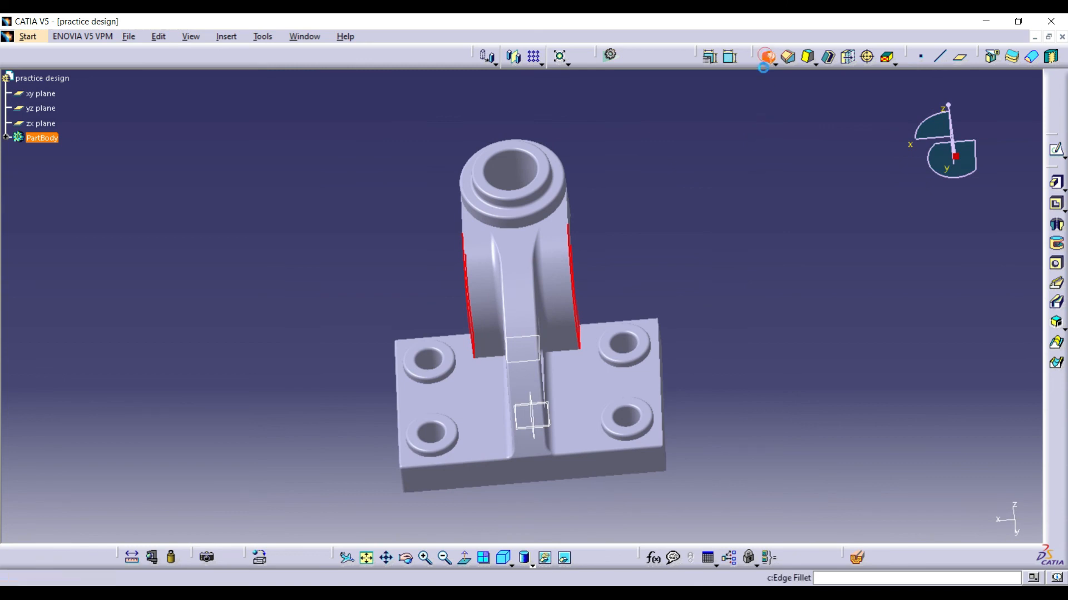
click(768, 56)
click(590, 258)
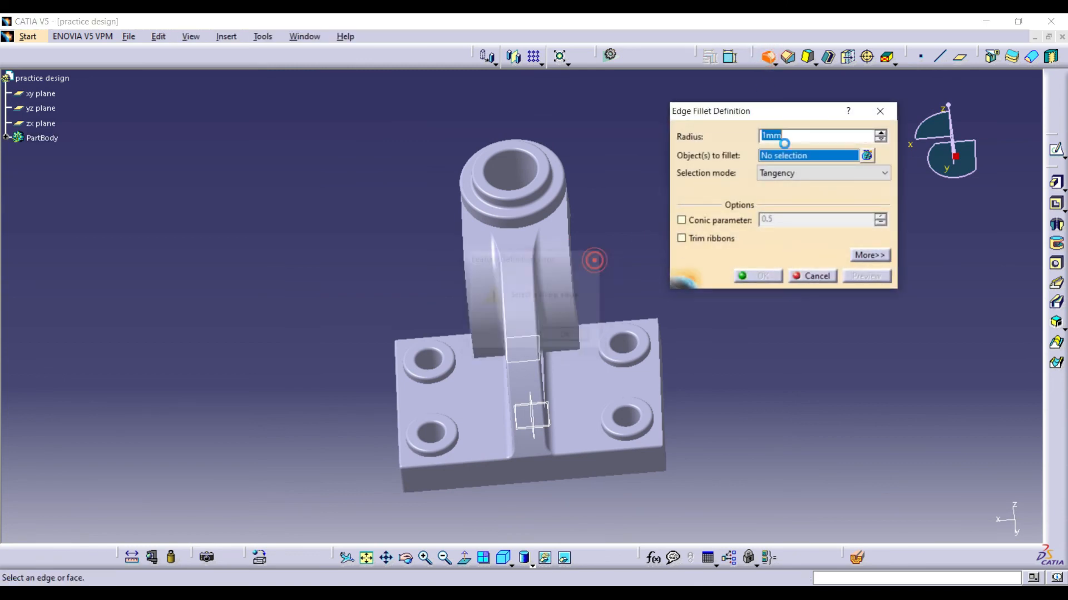
click(574, 157)
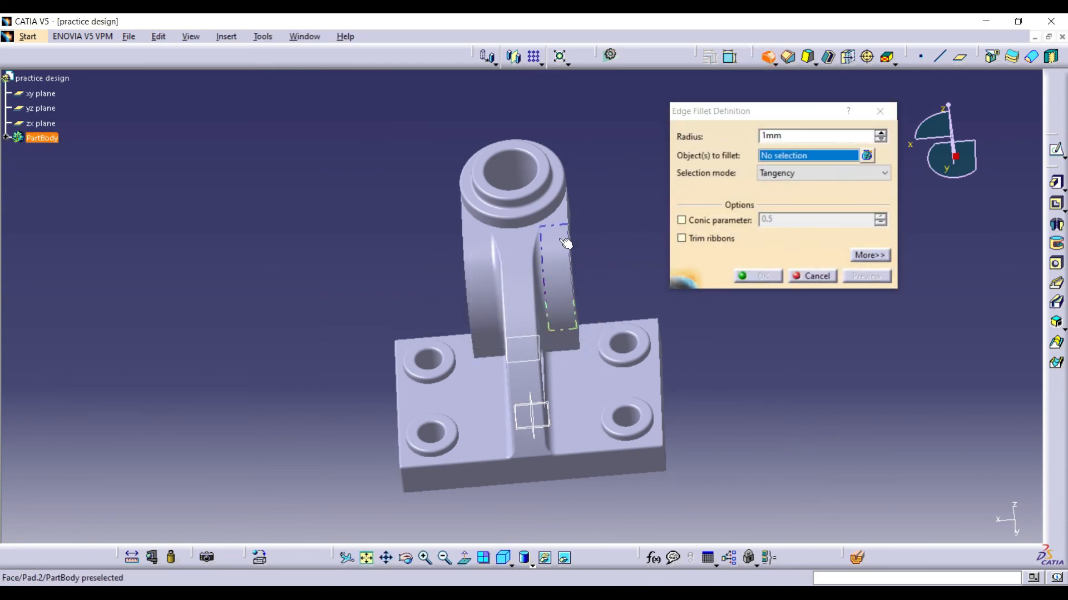
Apply a 1 mm edge fillet to the two upper outer edges of the curved web, one on each side.
click(577, 283)
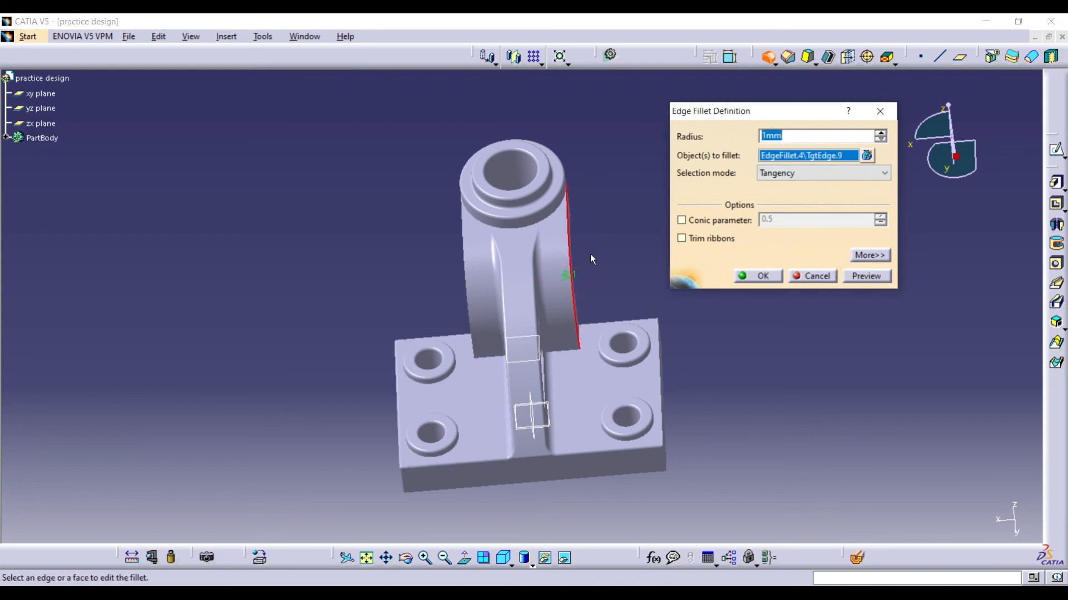
click(470, 266)
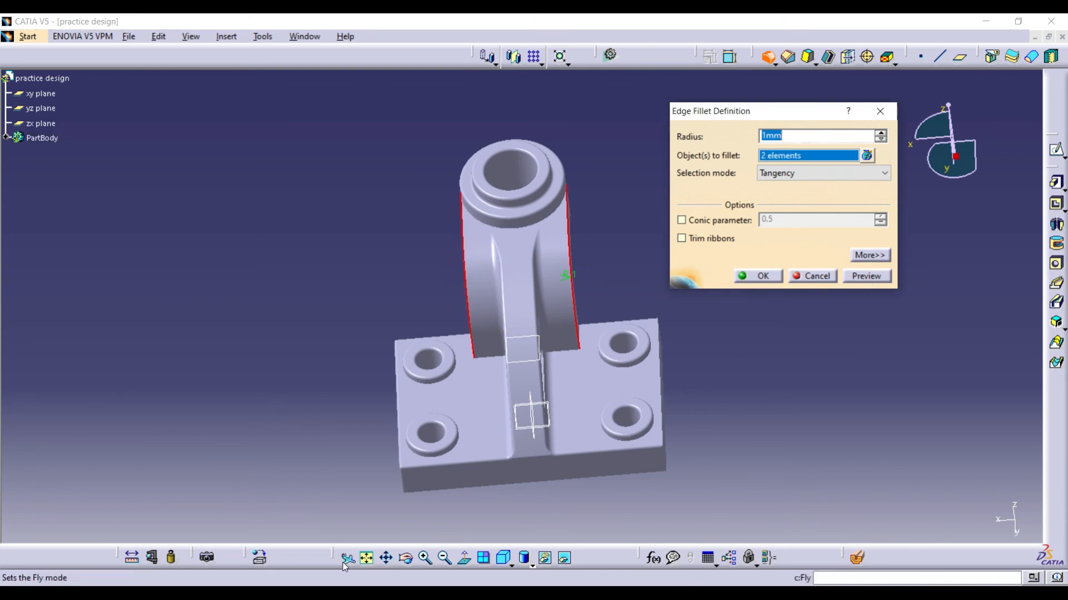
click(405, 560)
drag(425, 413, 668, 335)
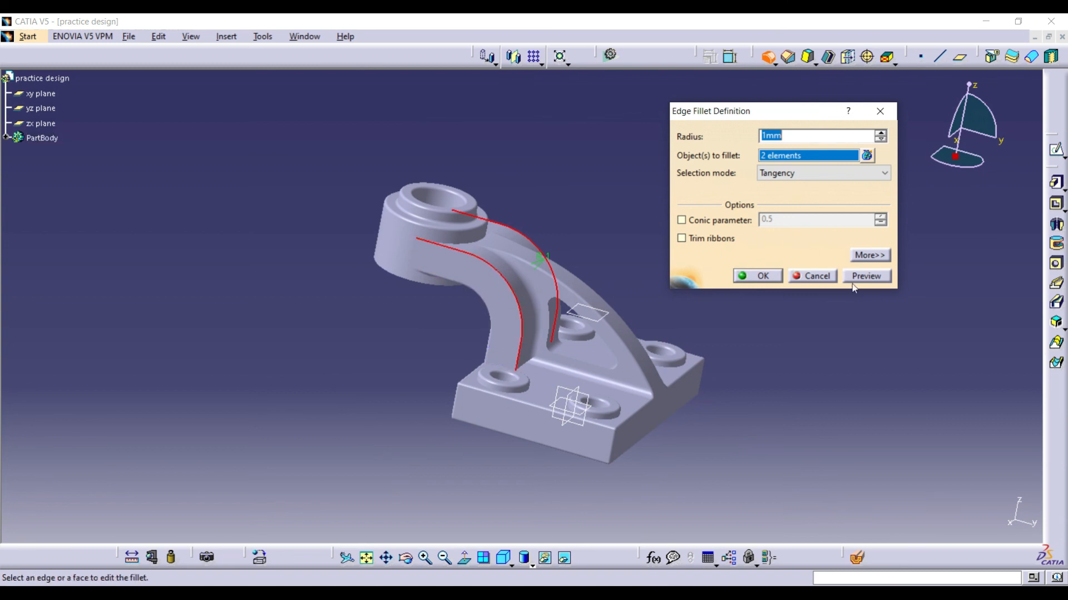
click(761, 278)
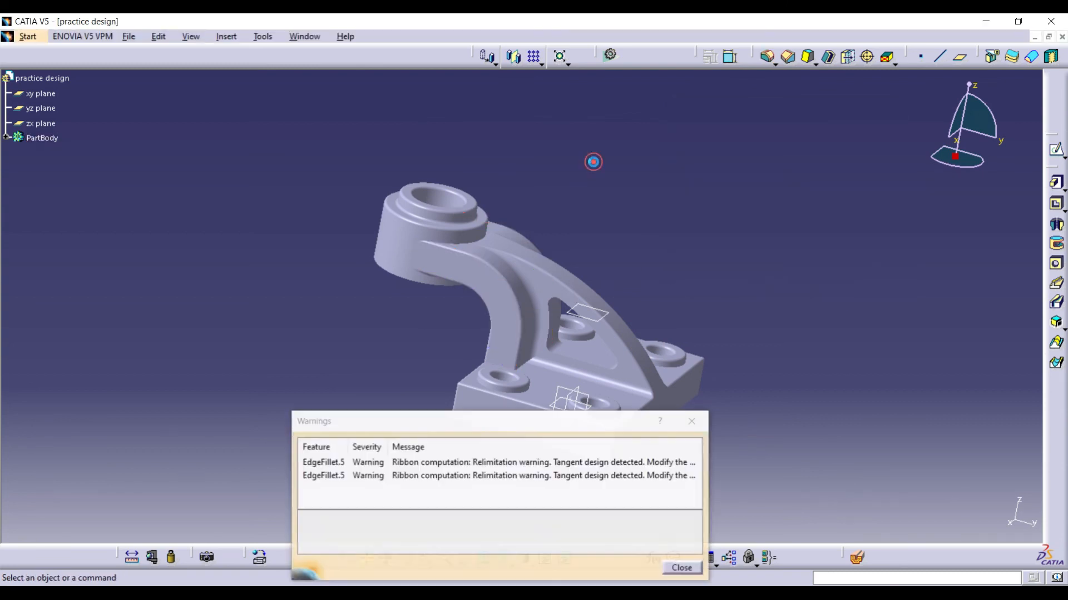
click(692, 421)
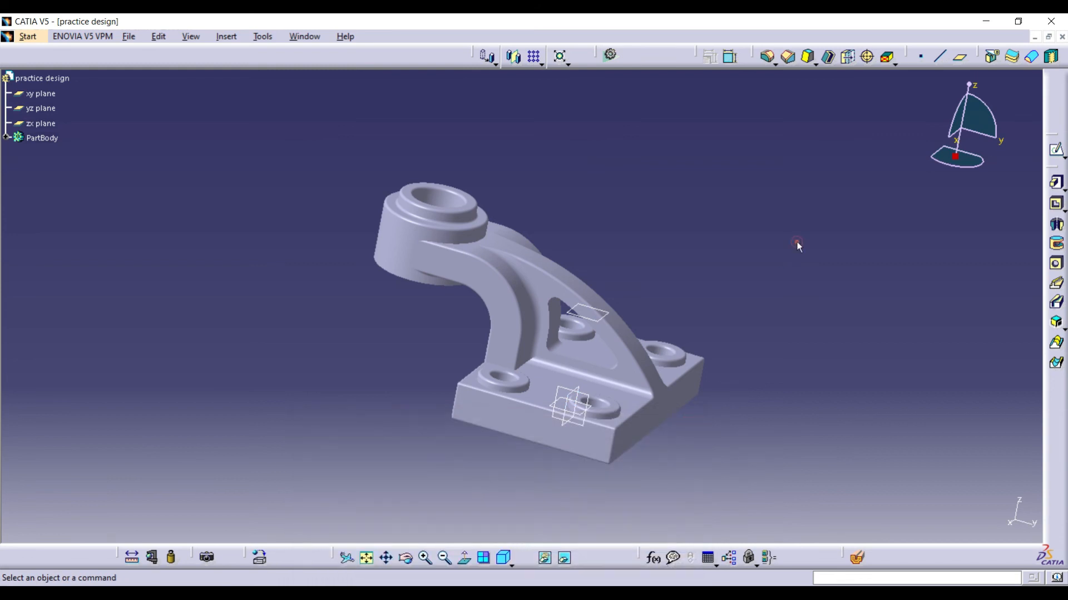
drag(966, 166, 940, 121)
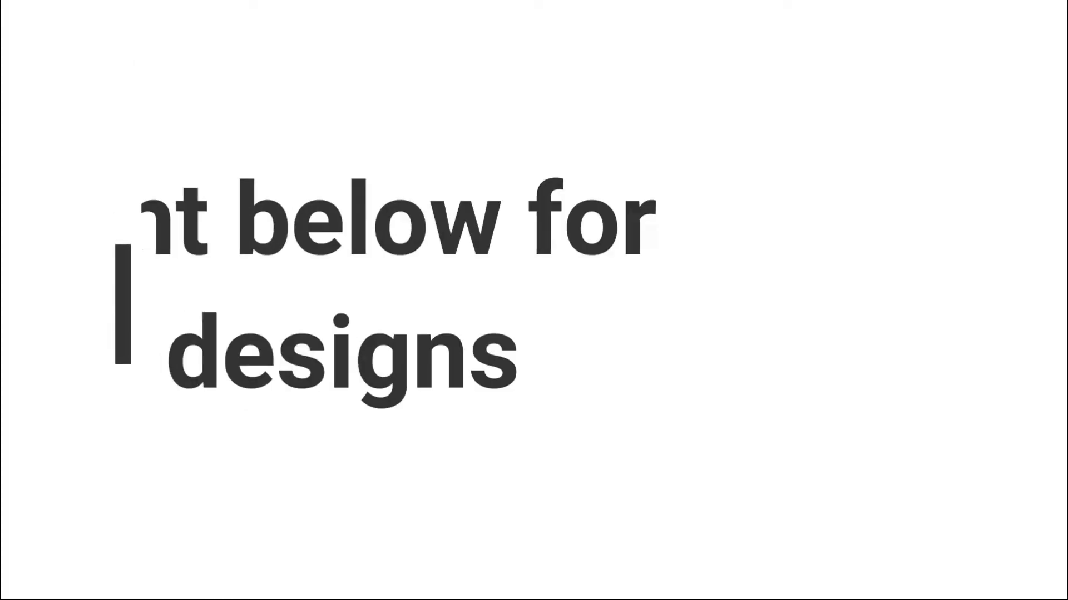